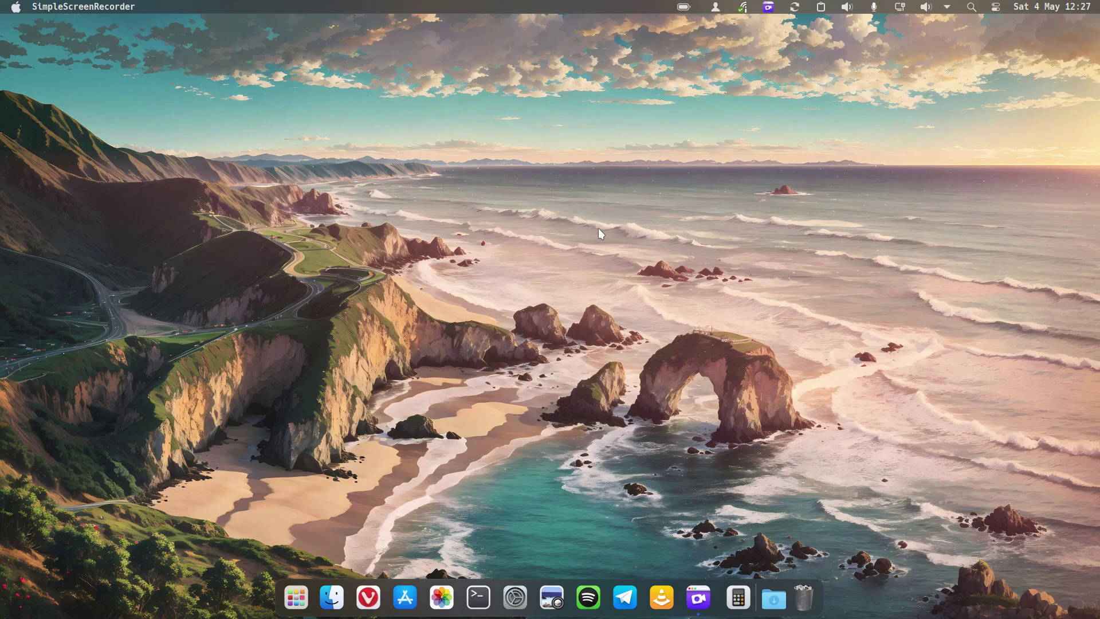
{"action": "left_click", "coordinate": [16, 8]}
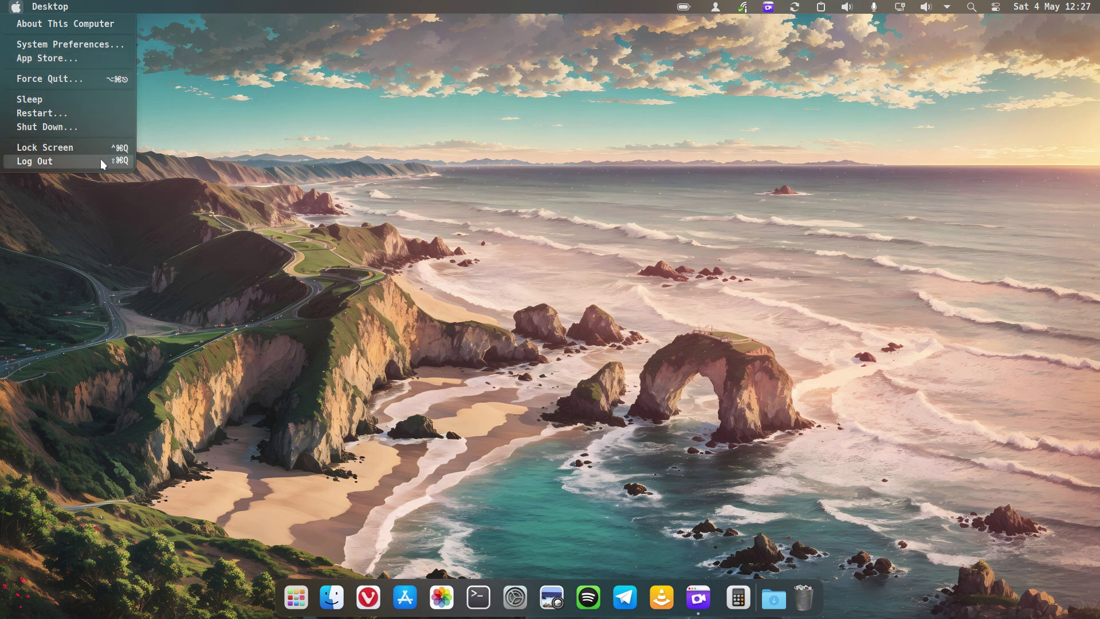
{"action": "left_click", "coordinate": [306, 590]}
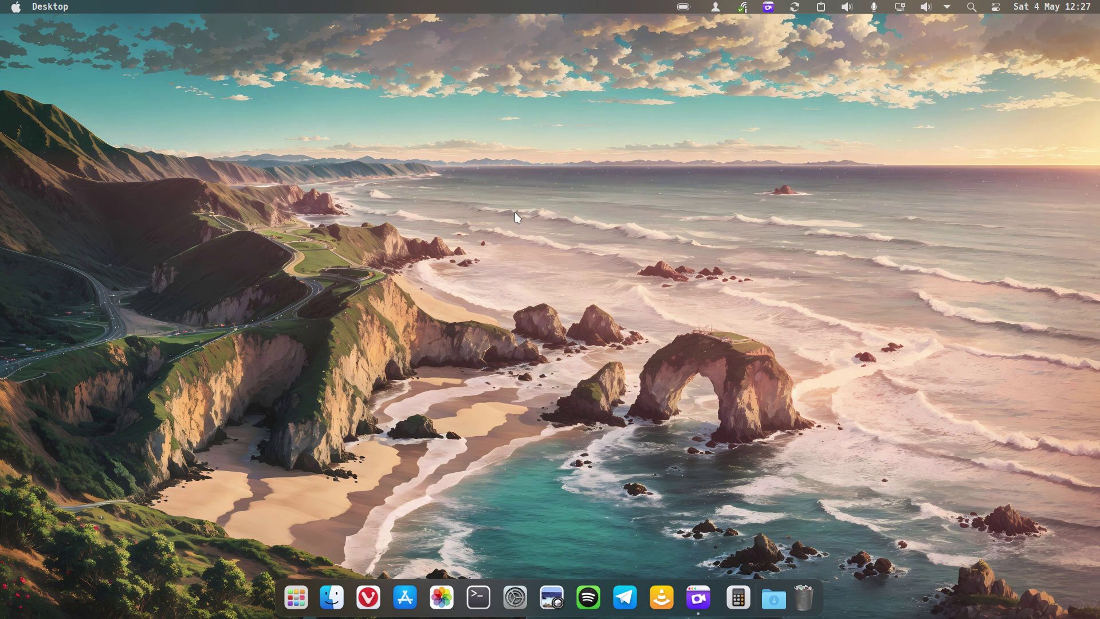
Step: Open a terminal and list the login history with full timestamps using last -F
{"action": "left_click", "coordinate": [478, 597]}
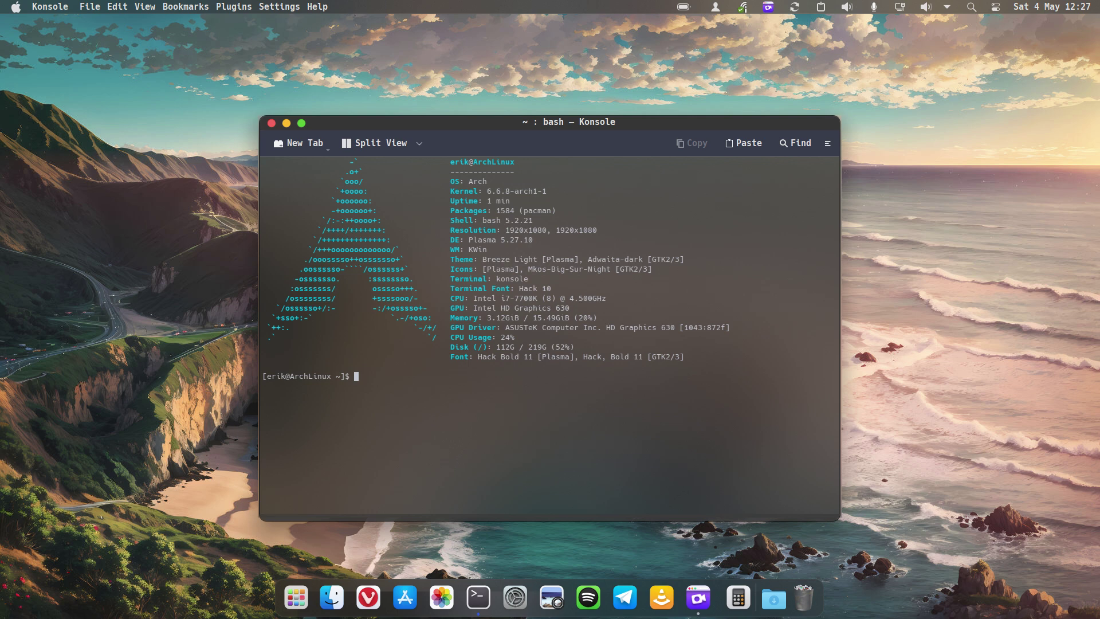
{"action": "type", "text": "las"}
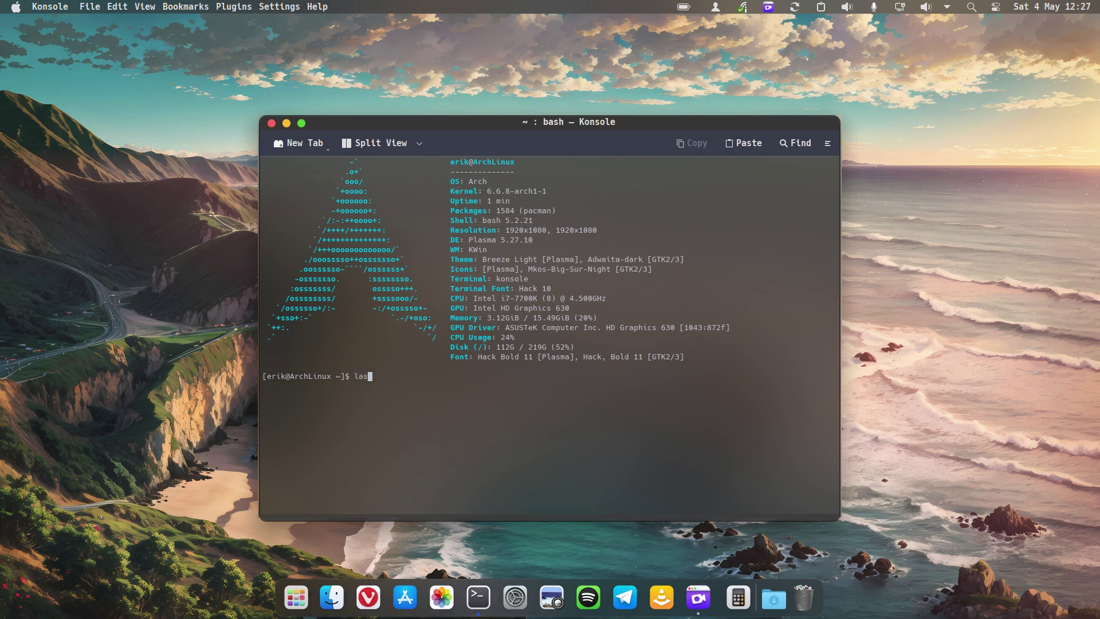
{"action": "type", "text": "t -F"}
{"action": "key", "text": "Return"}
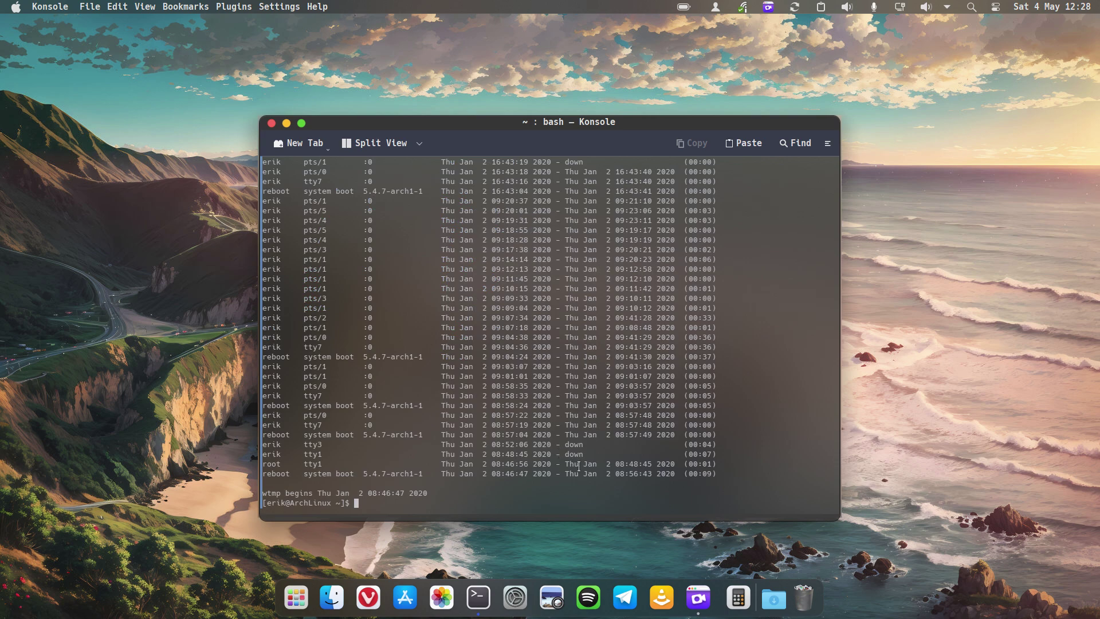
Step: Examine the login history from the first entries in January 2020 up to the most recent sessions in 2024
{"action": "left_click_drag", "start_coordinate": [642, 470], "coordinate": [680, 472]}
{"action": "left_click_drag", "start_coordinate": [561, 474], "coordinate": [677, 471]}
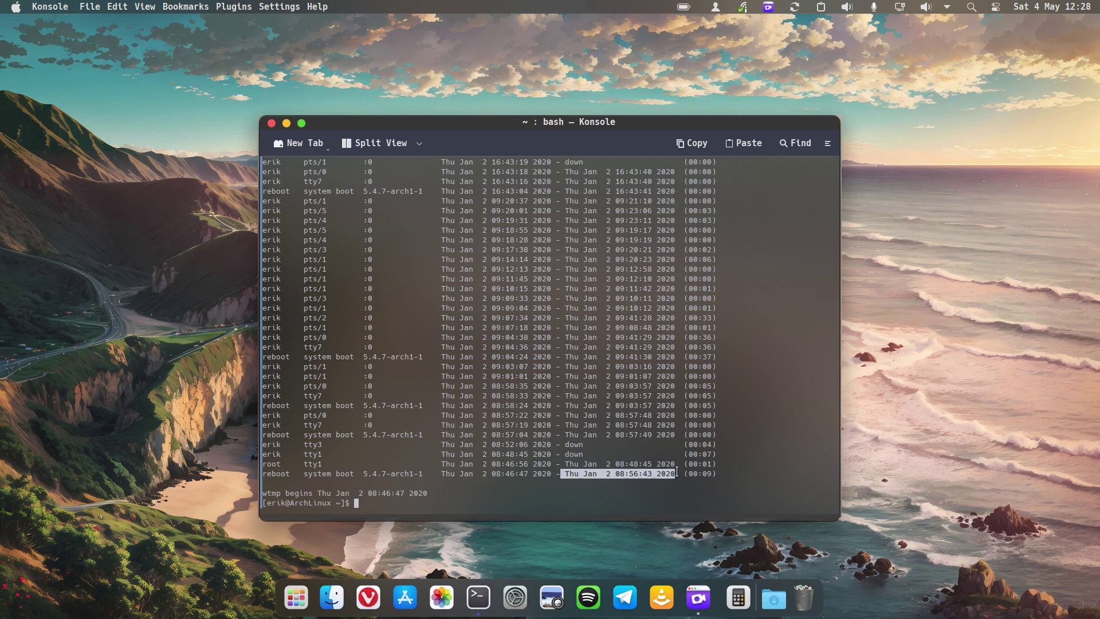
{"action": "scroll", "coordinate": [653, 413], "scroll_direction": "up", "scroll_amount": 15}
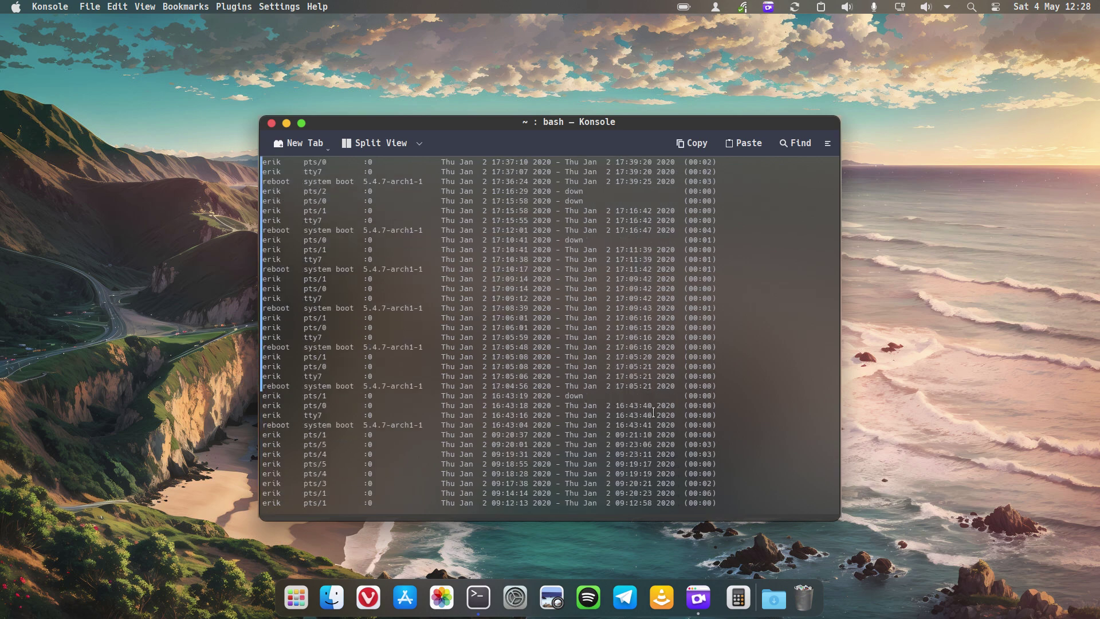
{"action": "scroll", "coordinate": [653, 412], "scroll_direction": "up", "scroll_amount": 11}
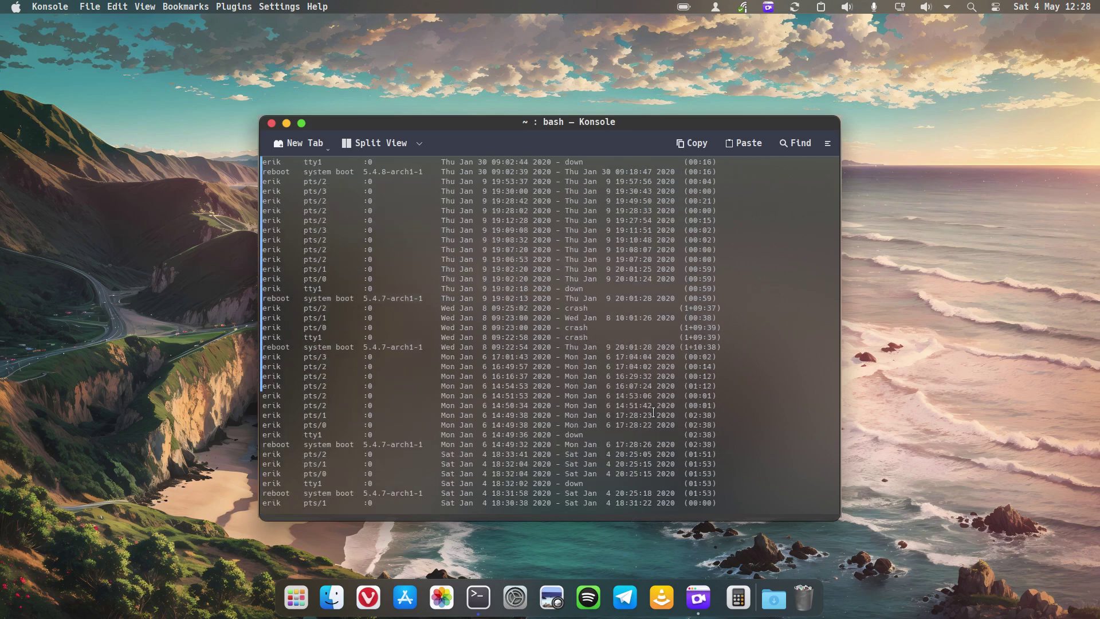
{"action": "scroll", "coordinate": [605, 361], "scroll_direction": "down", "scroll_amount": 5}
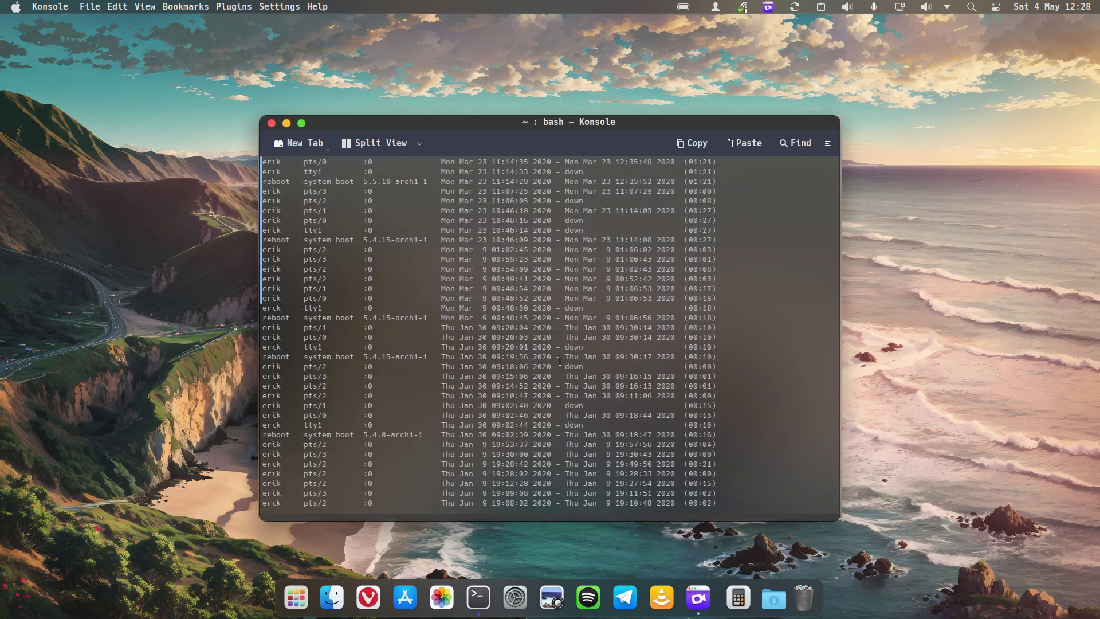
{"action": "scroll", "coordinate": [404, 424], "scroll_direction": "down", "scroll_amount": 10}
{"action": "scroll", "coordinate": [405, 424], "scroll_direction": "down", "scroll_amount": 12}
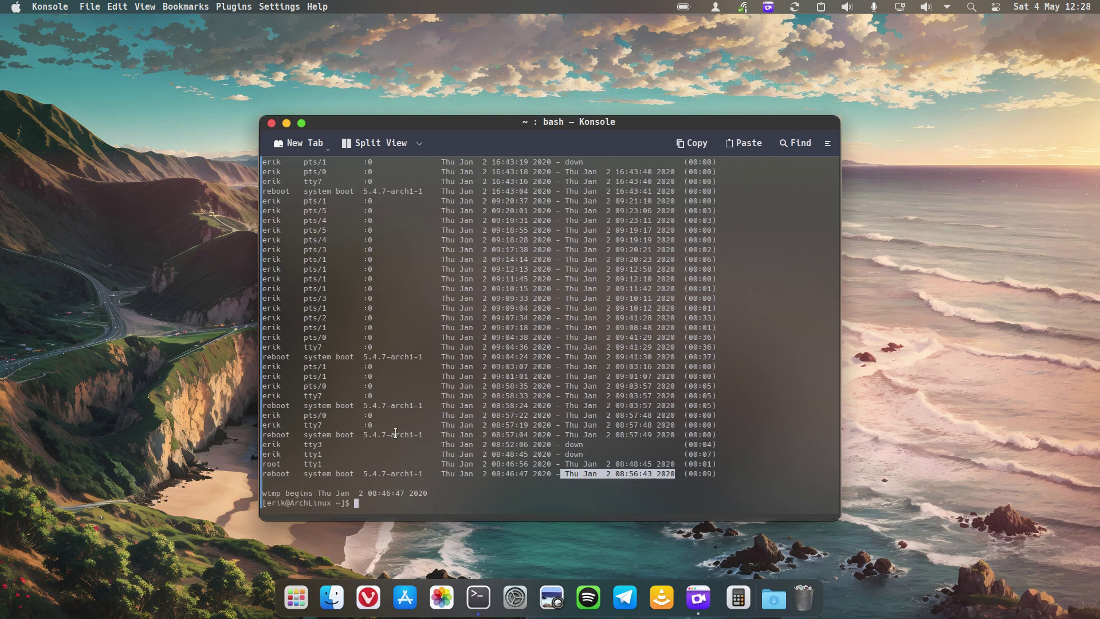
{"action": "scroll", "coordinate": [390, 431], "scroll_direction": "up", "scroll_amount": 15}
{"action": "scroll", "coordinate": [395, 432], "scroll_direction": "up", "scroll_amount": 20}
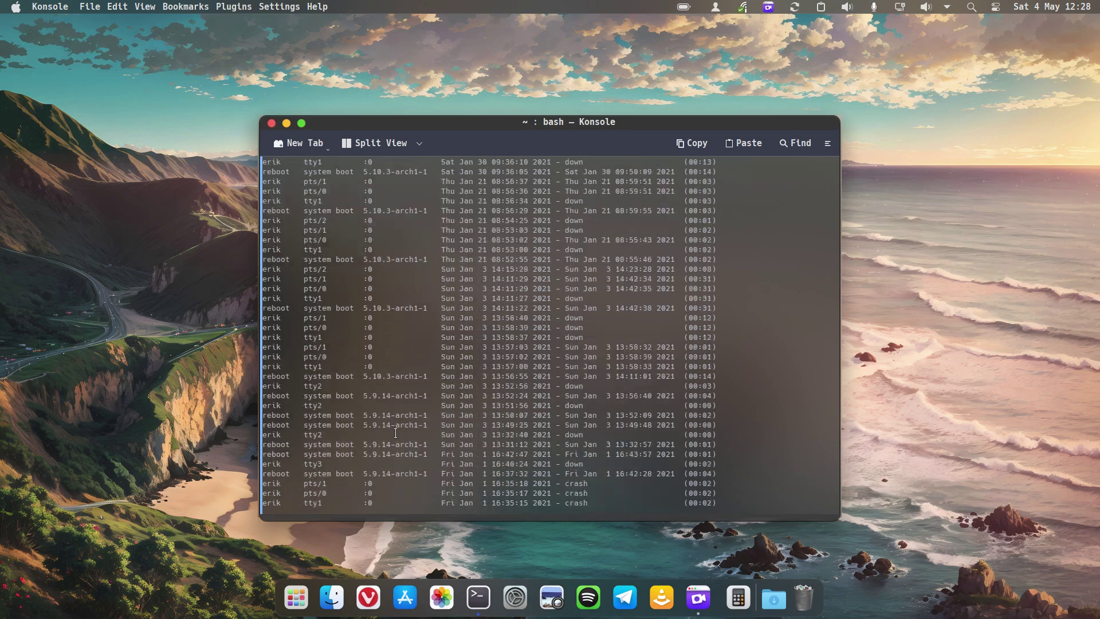
{"action": "scroll", "coordinate": [395, 432], "scroll_direction": "up", "scroll_amount": 20}
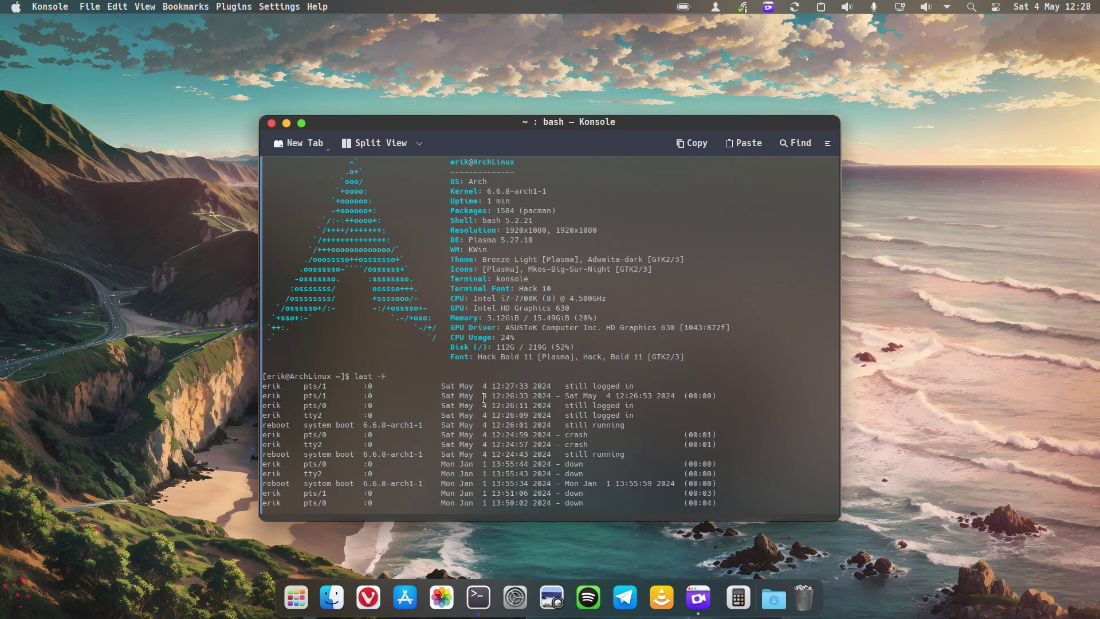
{"action": "scroll", "coordinate": [530, 386], "scroll_direction": "down", "scroll_amount": 2}
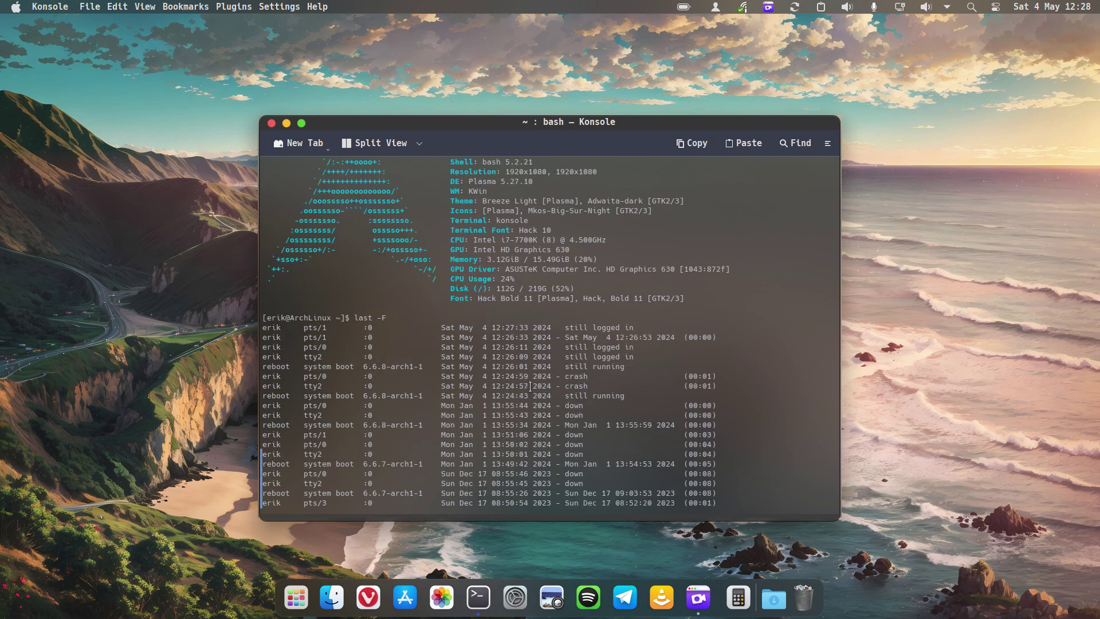
{"action": "left_click_drag", "start_coordinate": [457, 405], "coordinate": [550, 405]}
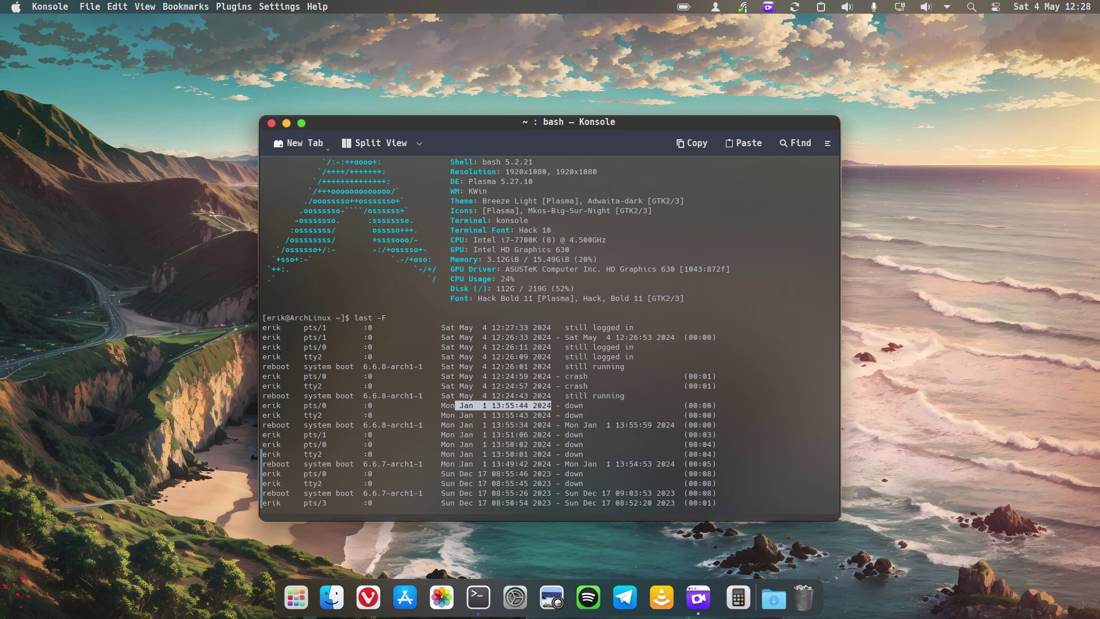
Step: Start a system update with the update command and authenticate with the sudo password
{"action": "type", "text": "update"}
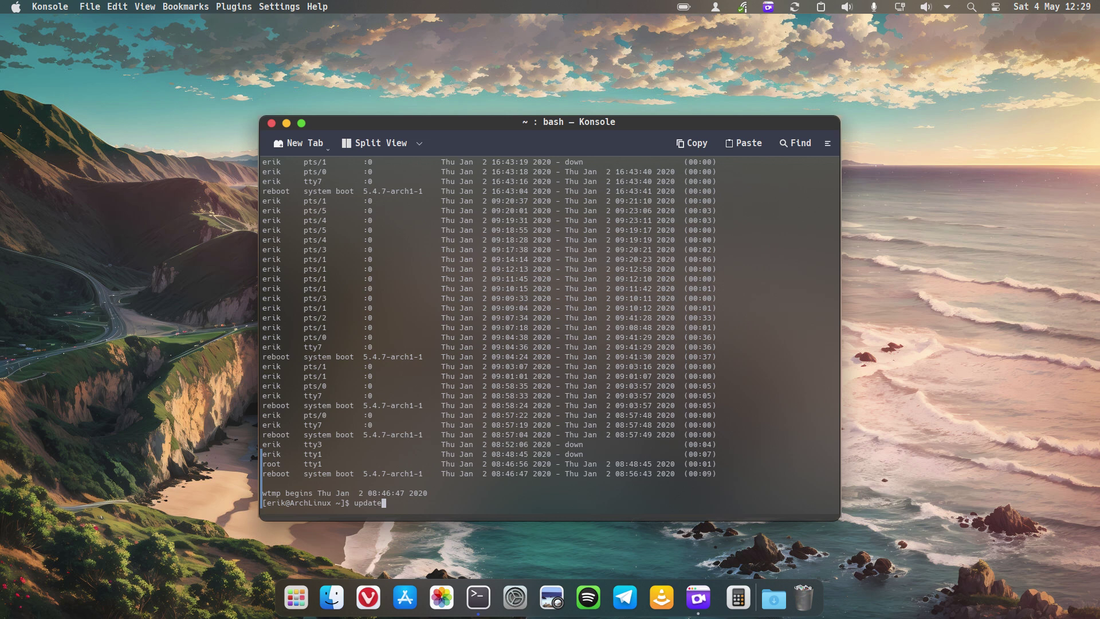
{"action": "key", "text": "Return"}
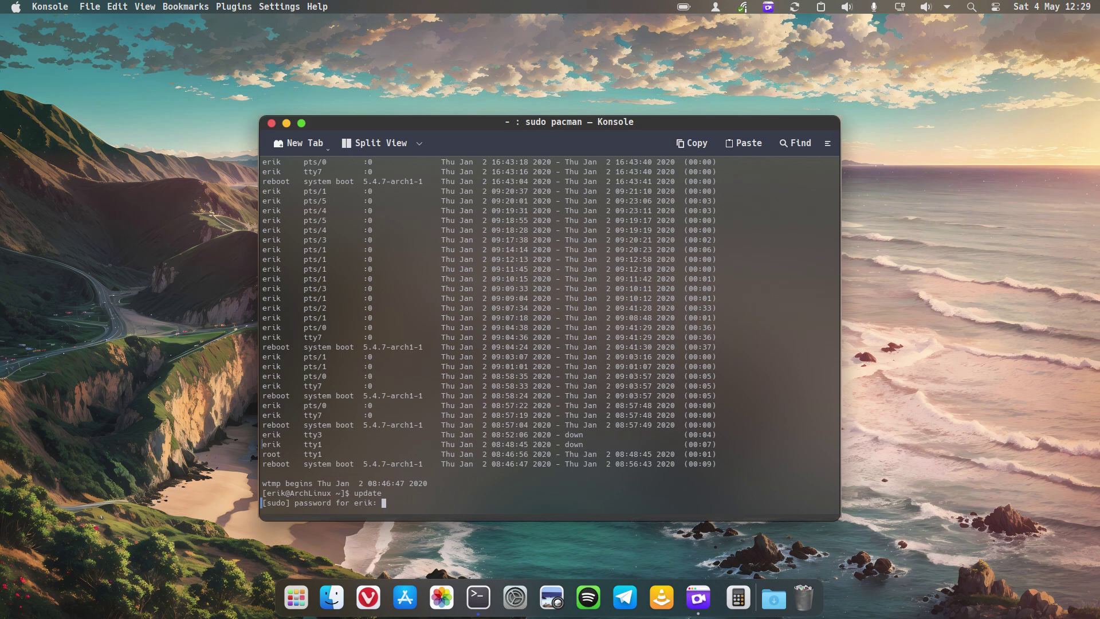
{"action": "key", "text": "Return"}
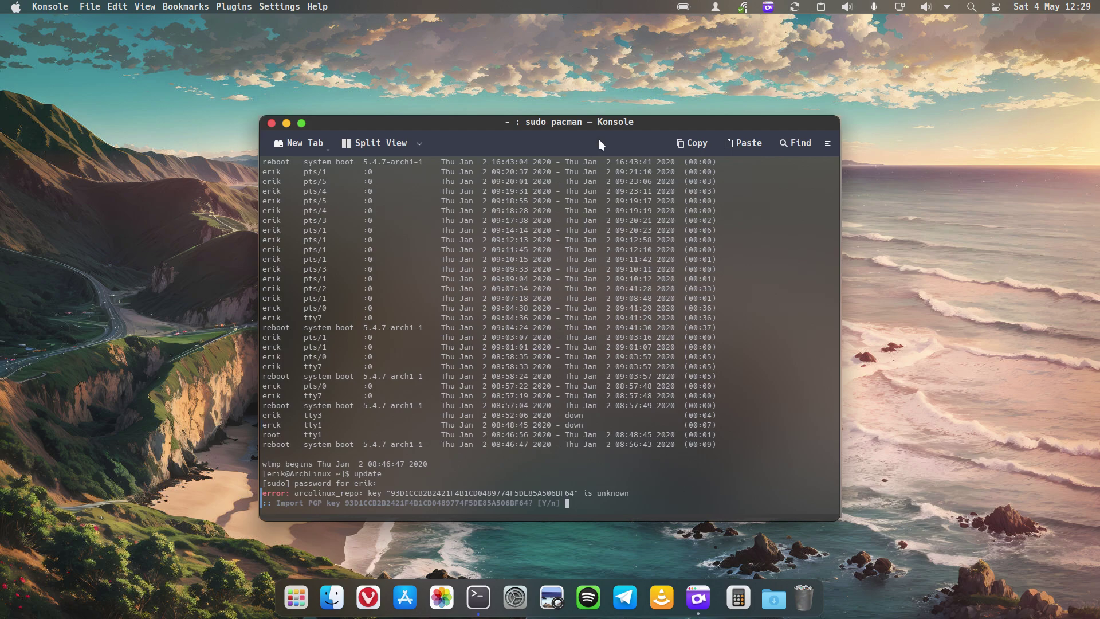
Step: Move the update terminal aside and open a second terminal window placed beside it
{"action": "left_click_drag", "start_coordinate": [613, 123], "coordinate": [839, 44]}
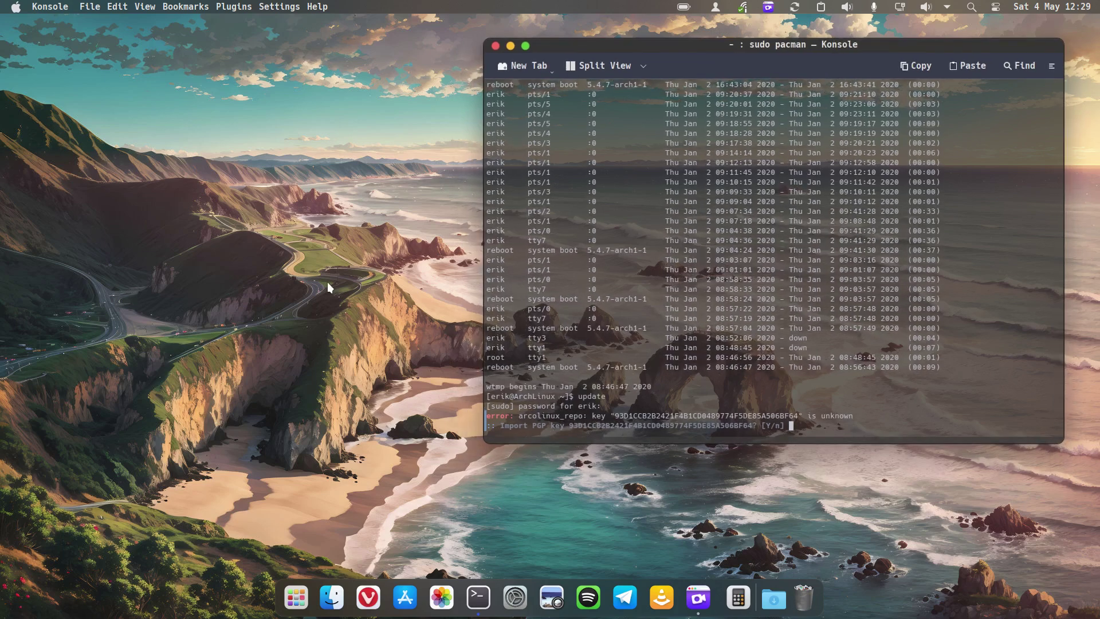
{"action": "left_click", "coordinate": [315, 367]}
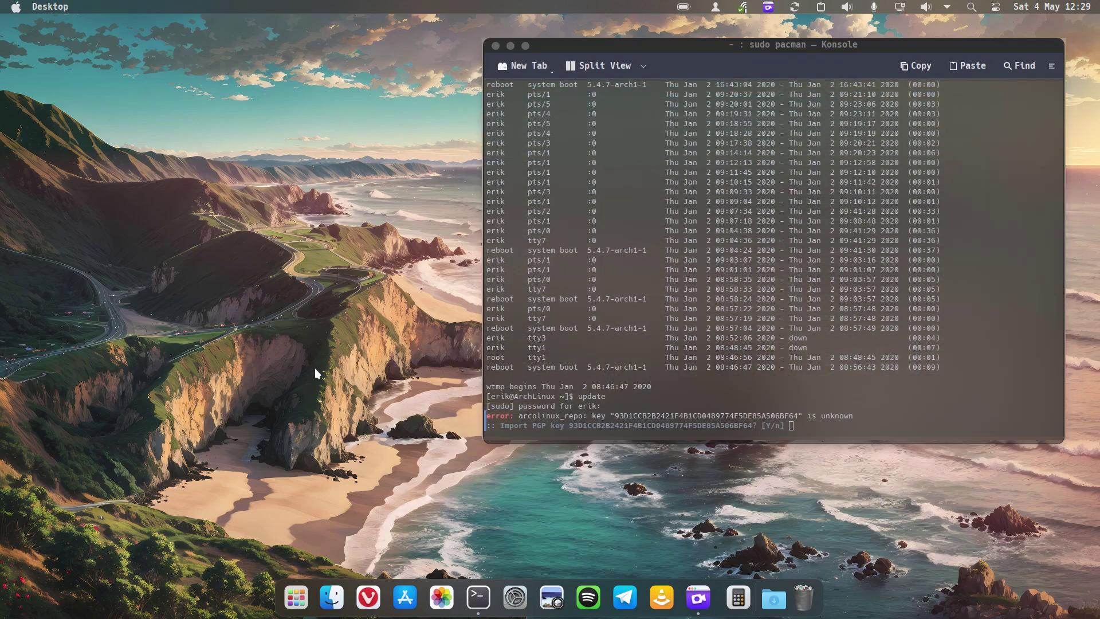
{"action": "key", "text": "ctrl+alt+t"}
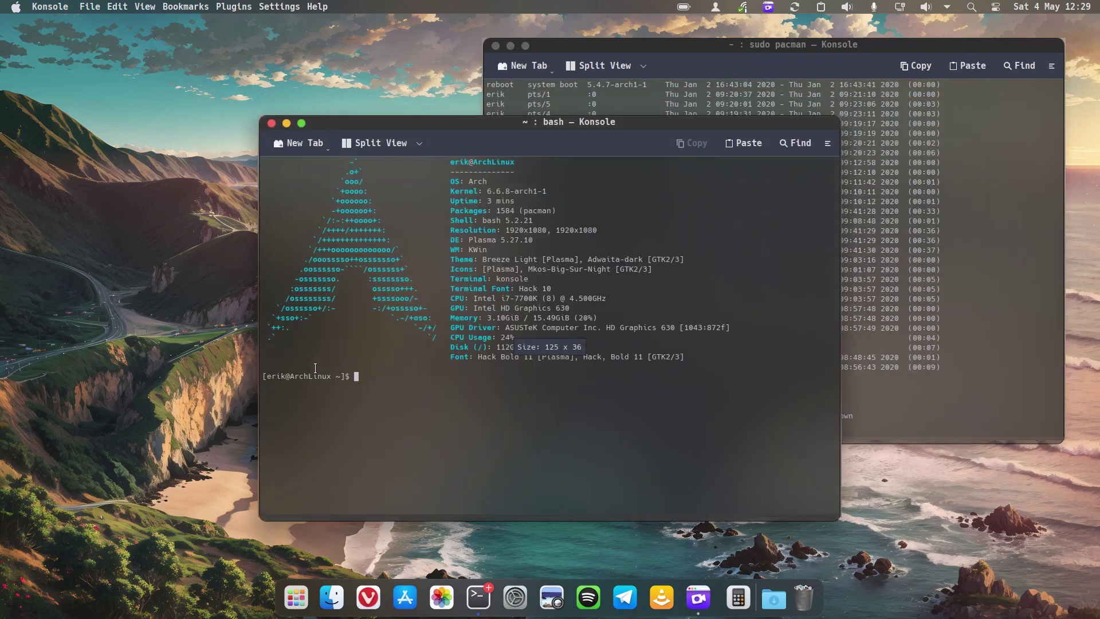
{"action": "left_click_drag", "start_coordinate": [589, 127], "coordinate": [324, 158]}
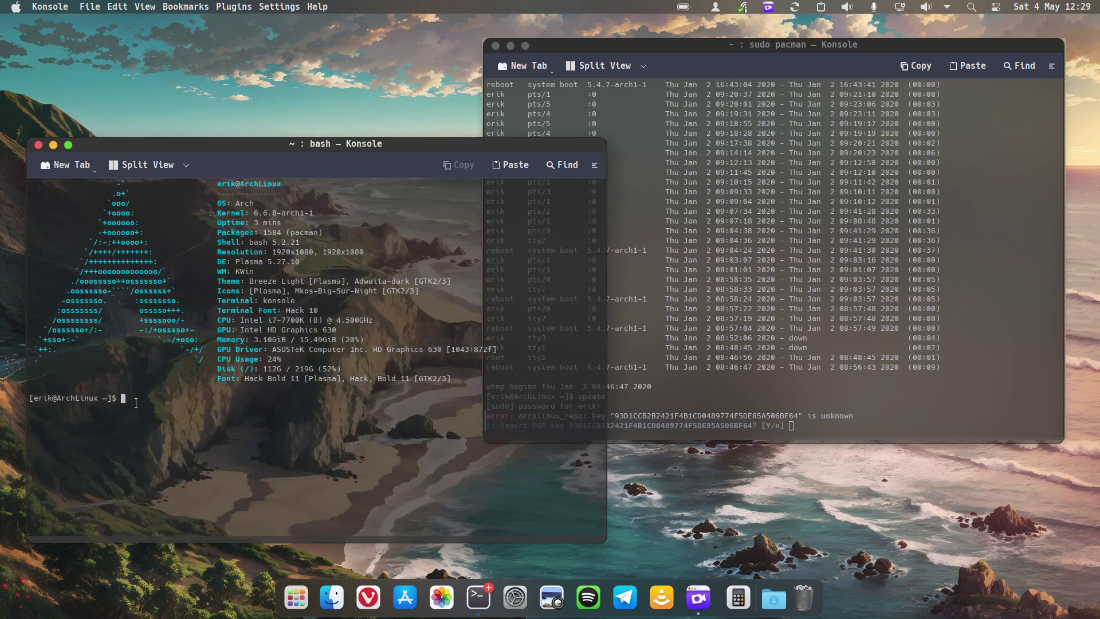
Step: Open /etc/pacman.conf in nano by running npacman in the new terminal and entering the sudo password
{"action": "type", "text": "su"}
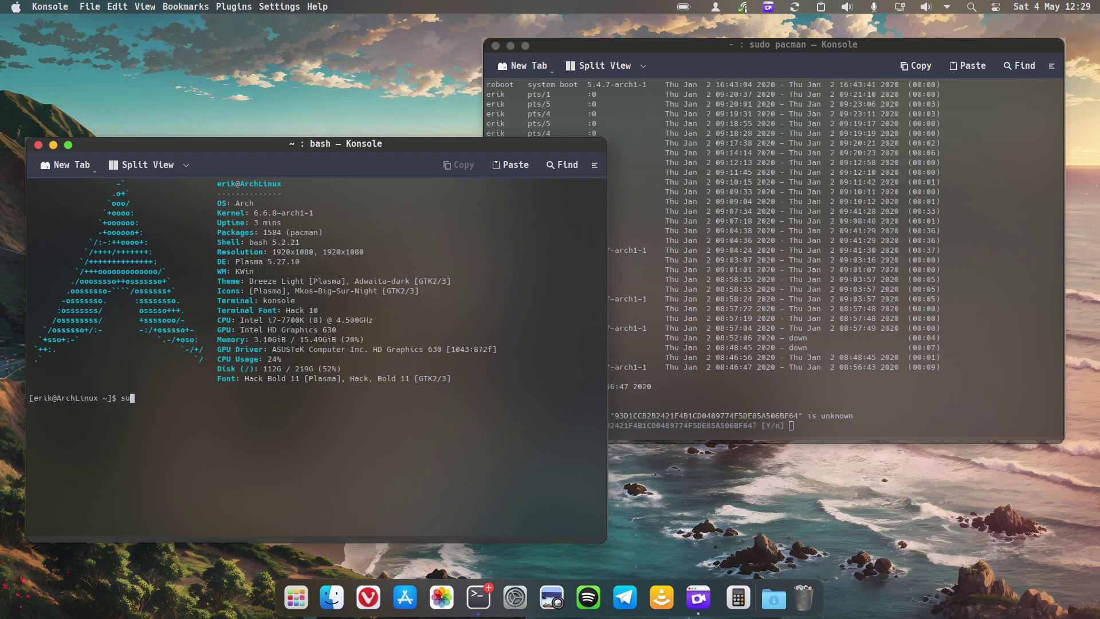
{"action": "key", "text": "BackSpace"}
{"action": "key", "text": "BackSpace"}
{"action": "type", "text": "neofet"}
{"action": "key", "text": "BackSpace"}
{"action": "key", "text": "BackSpace"}
{"action": "key", "text": "BackSpace"}
{"action": "key", "text": "BackSpace"}
{"action": "key", "text": "BackSpace"}
{"action": "type", "text": "pacman"}
{"action": "key", "text": "Return"}
{"action": "key", "text": "Return"}
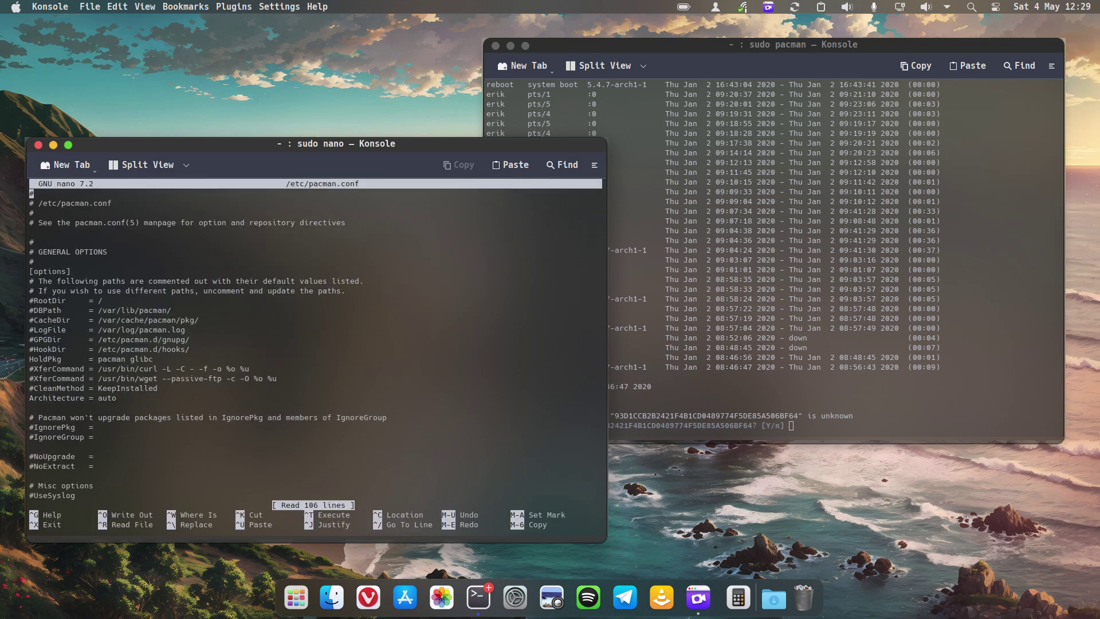
Step: Comment out the three lines of the [arcolinux_repo_xlarge] section at the end of /etc/pacman.conf, saving the file on exit
{"action": "key", "text": "Page_Down"}
{"action": "key", "text": "Page_Down"}
{"action": "key", "text": "Page_Down"}
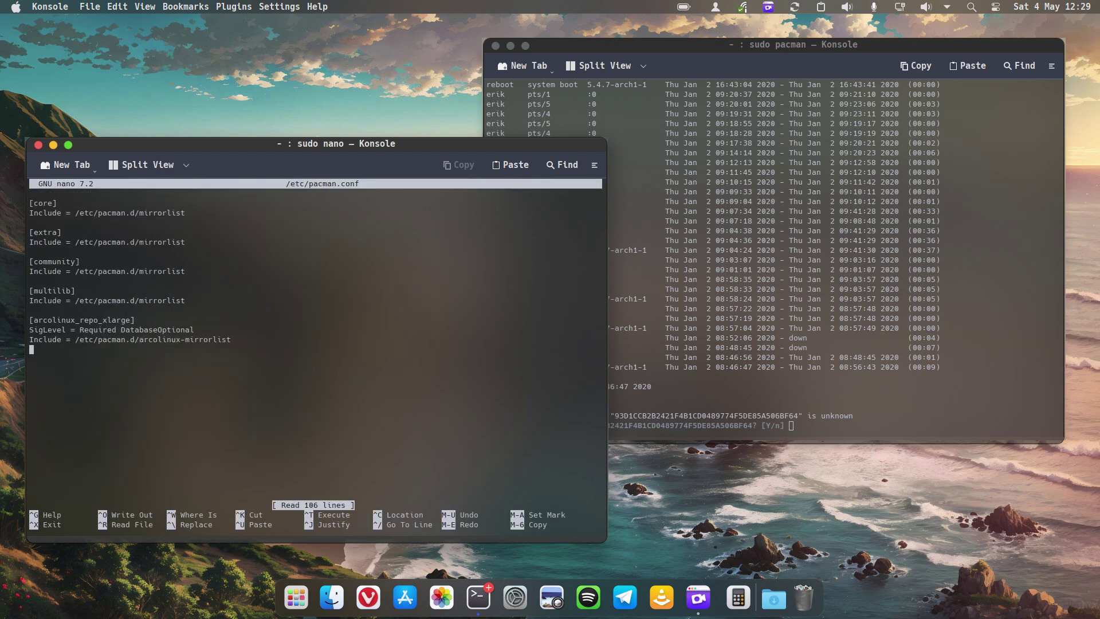
{"action": "key", "text": "Up"}
{"action": "key", "text": "Up"}
{"action": "key", "text": "Up"}
{"action": "type", "text": "#"}
{"action": "key", "text": "Down"}
{"action": "key", "text": "Left"}
{"action": "type", "text": "#"}
{"action": "key", "text": "Down"}
{"action": "key", "text": "Left"}
{"action": "type", "text": "#"}
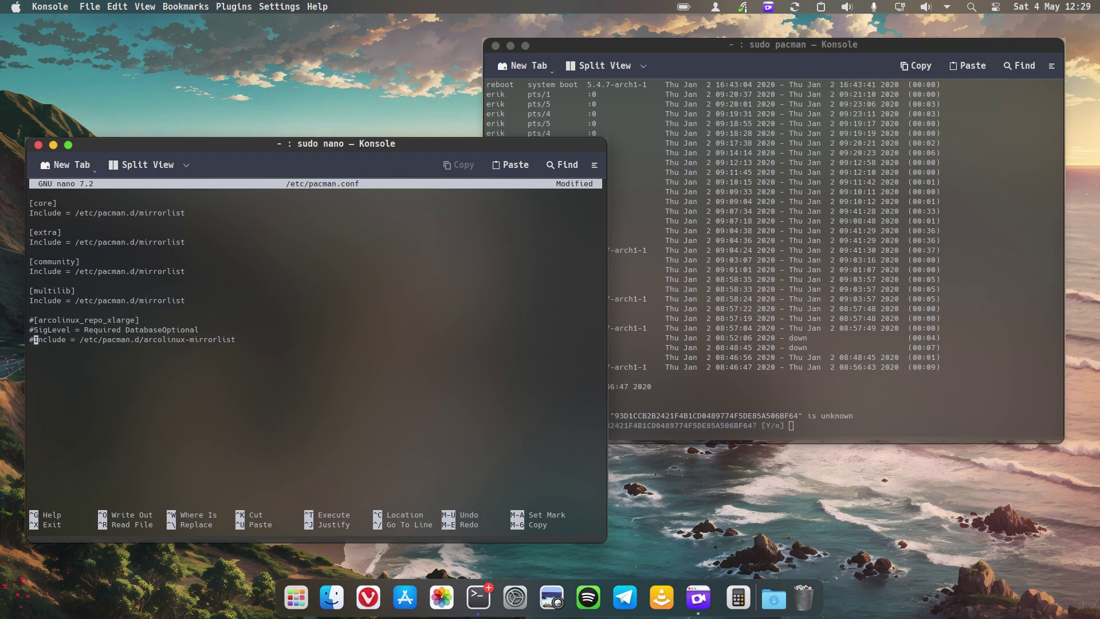
{"action": "key", "text": "ctrl+x"}
{"action": "key", "text": "y"}
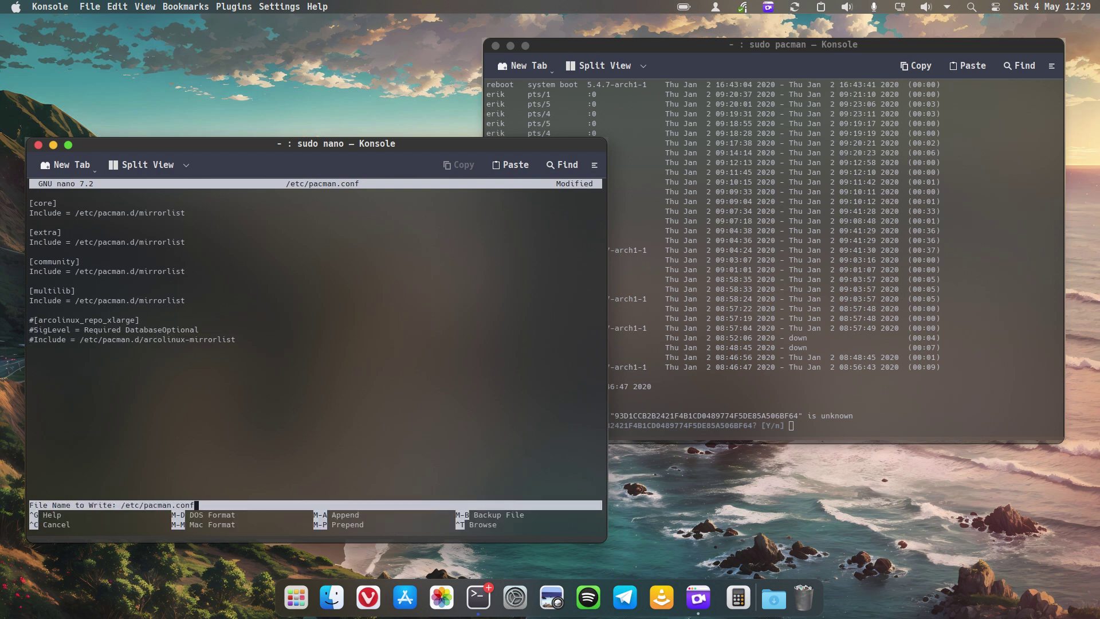
{"action": "key", "text": "Return"}
{"action": "key", "text": "Up"}
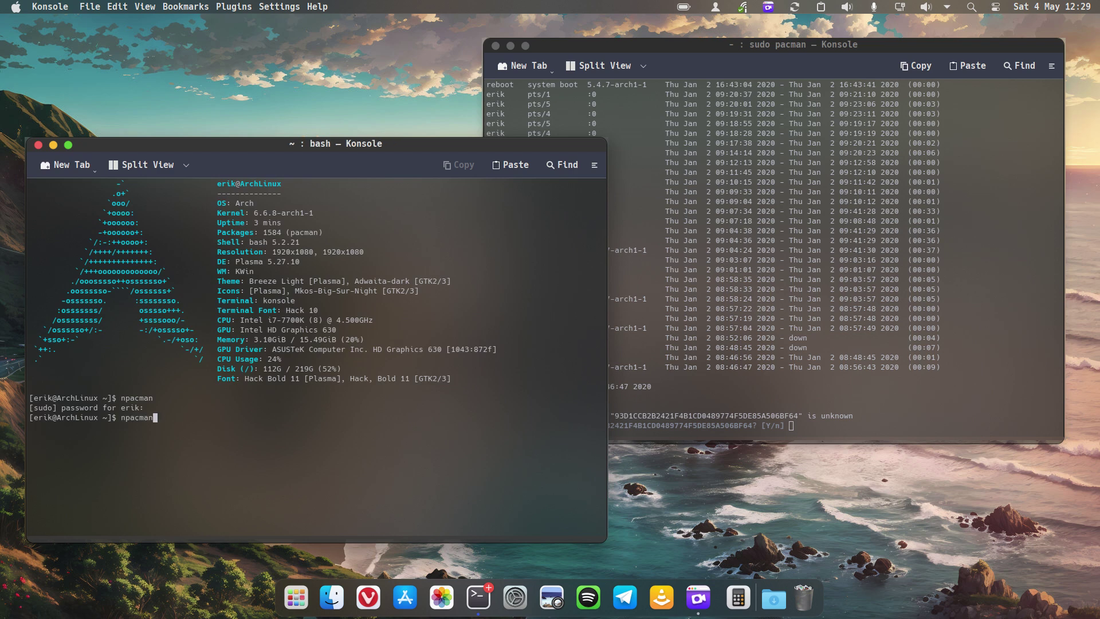
Step: Interrupt the pending PGP key import in the update terminal and try a full upgrade with sudo pacman -Syyu
{"action": "left_click", "coordinate": [617, 392]}
{"action": "key", "text": "ctrl+c"}
{"action": "key", "text": "Up"}
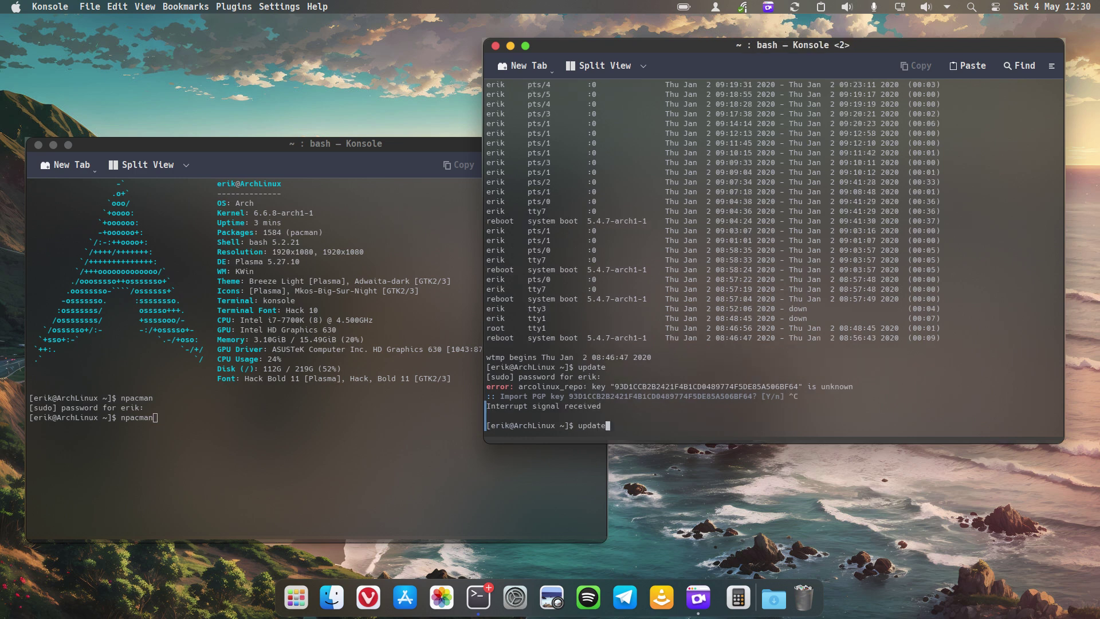
{"action": "key", "text": "BackSpace"}
{"action": "key", "text": "BackSpace"}
{"action": "key", "text": "BackSpace"}
{"action": "key", "text": "BackSpace"}
{"action": "key", "text": "BackSpace"}
{"action": "key", "text": "BackSpace"}
{"action": "type", "text": "sudo pacman -Syyu"}
{"action": "key", "text": "Return"}
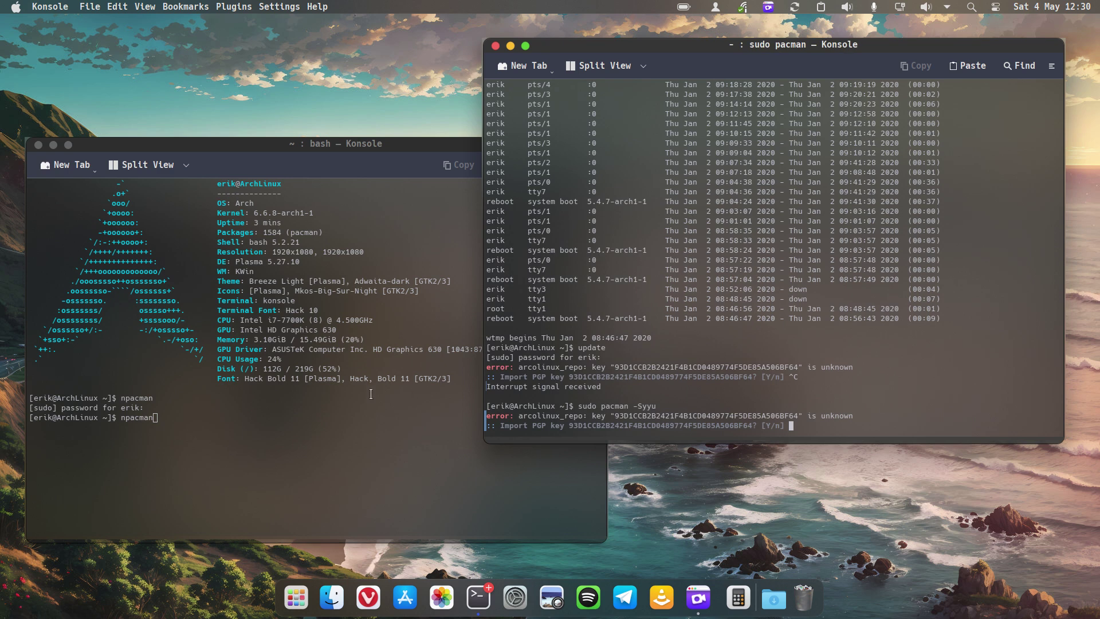
Step: Reopen /etc/pacman.conf with npacman in the other terminal and comment out the three lines of the [arcolinux_repo] section
{"action": "left_click", "coordinate": [280, 387]}
{"action": "key", "text": "Return"}
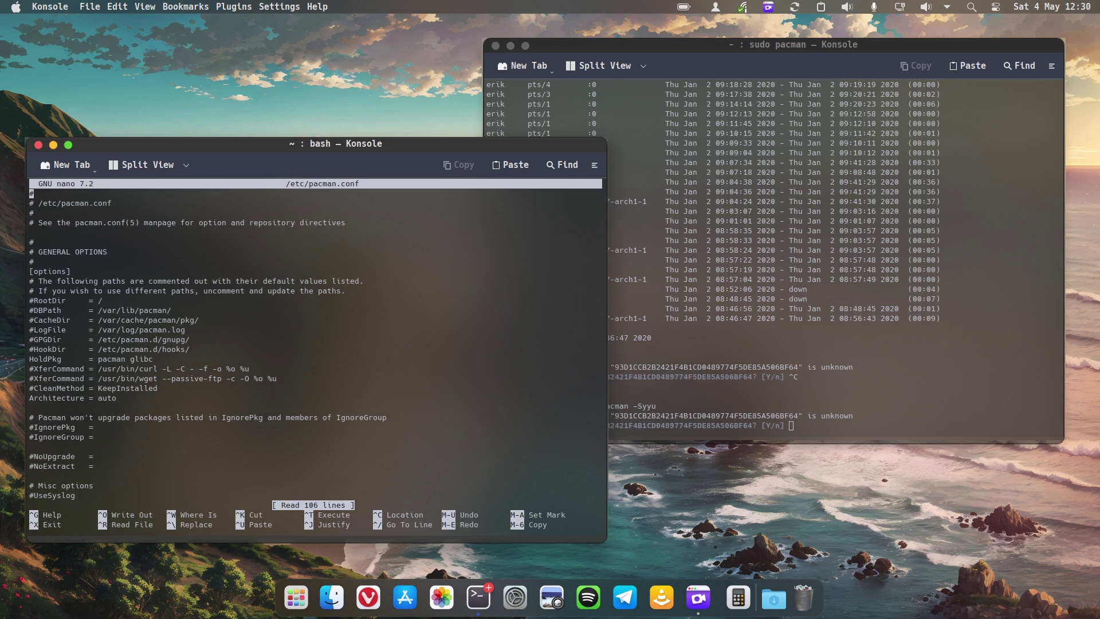
{"action": "key", "text": "Page_Down"}
{"action": "key", "text": "Page_Down"}
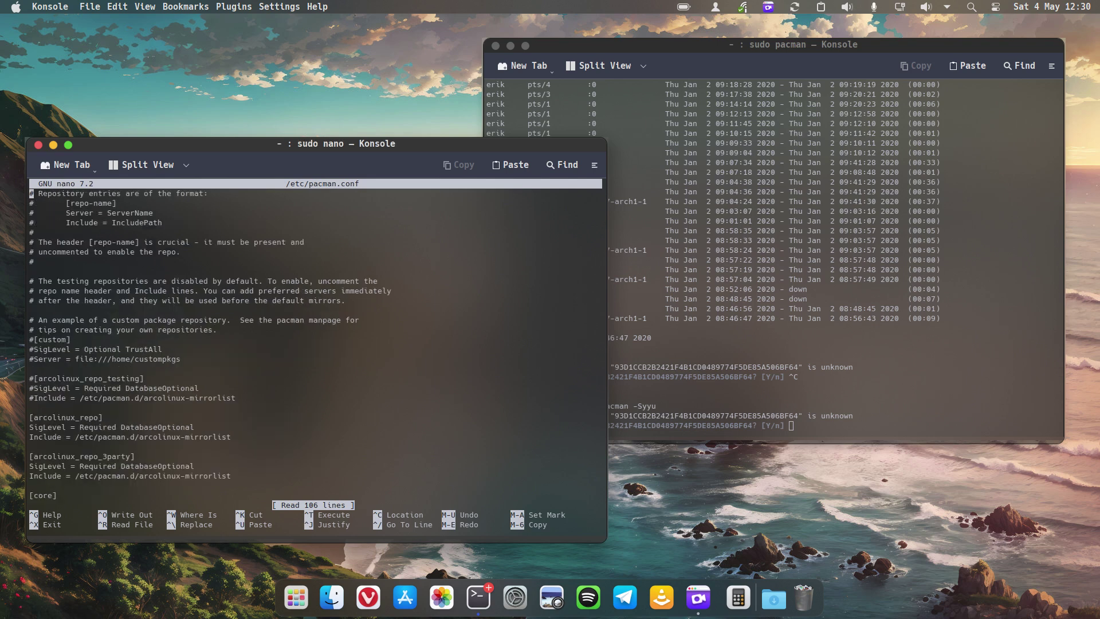
{"action": "key", "text": "Down"}
{"action": "key", "text": "Down"}
{"action": "key", "text": "Down"}
{"action": "key", "text": "Down"}
{"action": "key", "text": "Down"}
{"action": "key", "text": "Down"}
{"action": "key", "text": "Down"}
{"action": "key", "text": "Down"}
{"action": "key", "text": "Down"}
{"action": "key", "text": "Down"}
{"action": "key", "text": "Down"}
{"action": "key", "text": "Down"}
{"action": "key", "text": "Down"}
{"action": "key", "text": "Down"}
{"action": "key", "text": "Down"}
{"action": "key", "text": "Down"}
{"action": "key", "text": "Down"}
{"action": "key", "text": "Down"}
{"action": "key", "text": "Down"}
{"action": "key", "text": "Down"}
{"action": "key", "text": "Up"}
{"action": "type", "text": "#"}
{"action": "key", "text": "Down"}
{"action": "key", "text": "Home"}
{"action": "type", "text": "#"}
{"action": "key", "text": "Down"}
{"action": "key", "text": "Home"}
{"action": "type", "text": "#"}
Step: Comment out the three lines of the [arcolinux_repo_3party] section and save /etc/pacman.conf on exit
{"action": "key", "text": "Down"}
{"action": "key", "text": "Down"}
{"action": "type", "text": "#"}
{"action": "key", "text": "Down"}
{"action": "key", "text": "Home"}
{"action": "type", "text": "#"}
{"action": "key", "text": "Down"}
{"action": "key", "text": "Home"}
{"action": "type", "text": "#"}
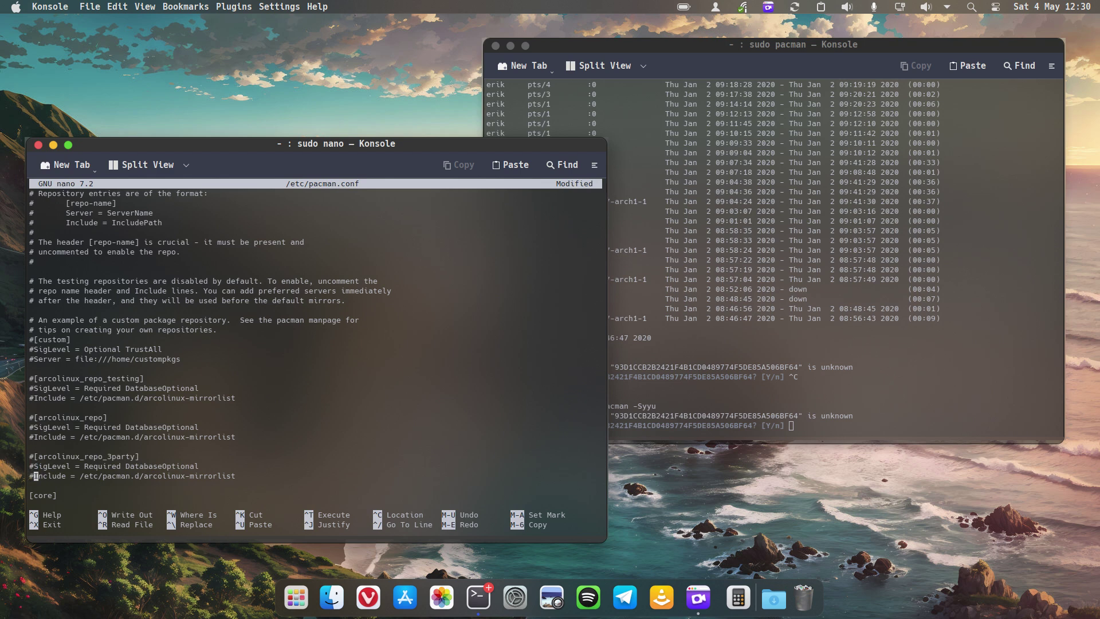
{"action": "key", "text": "ctrl+x"}
{"action": "key", "text": "y"}
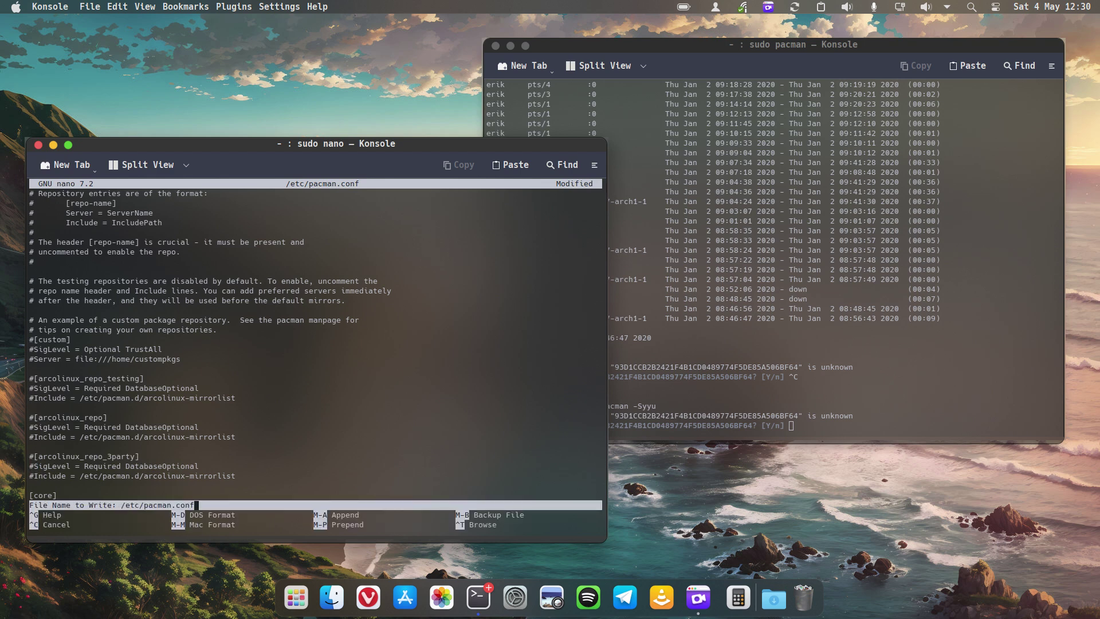
{"action": "key", "text": "Return"}
Step: Cancel the PGP key prompt in the update terminal and rerun sudo pacman -Syyu
{"action": "left_click", "coordinate": [637, 346]}
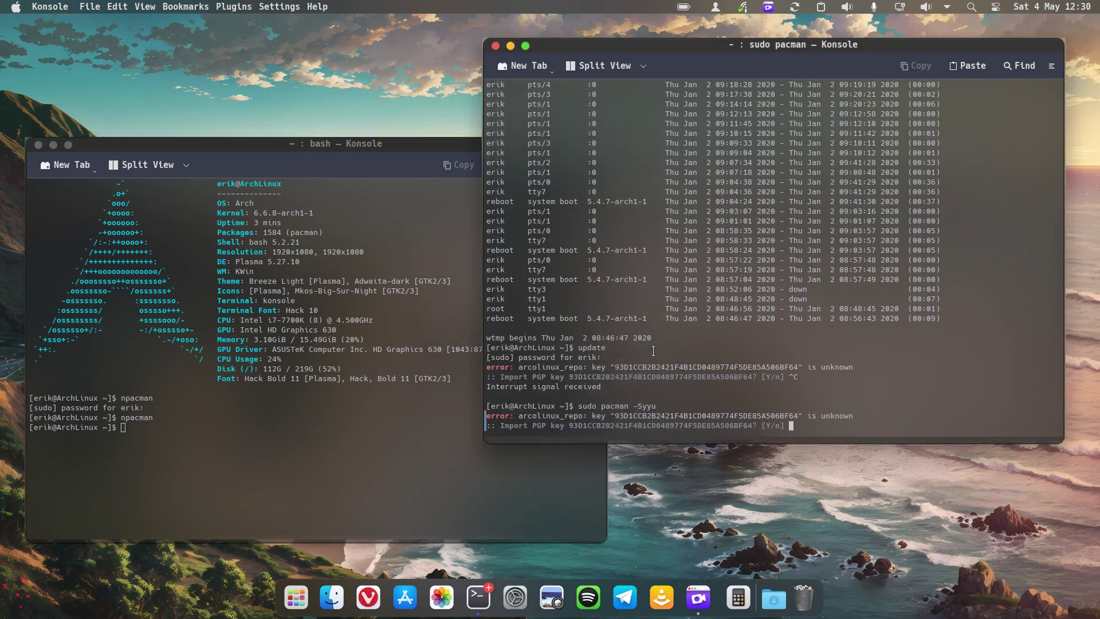
{"action": "key", "text": "ctrl+c"}
{"action": "key", "text": "Up"}
{"action": "key", "text": "Return"}
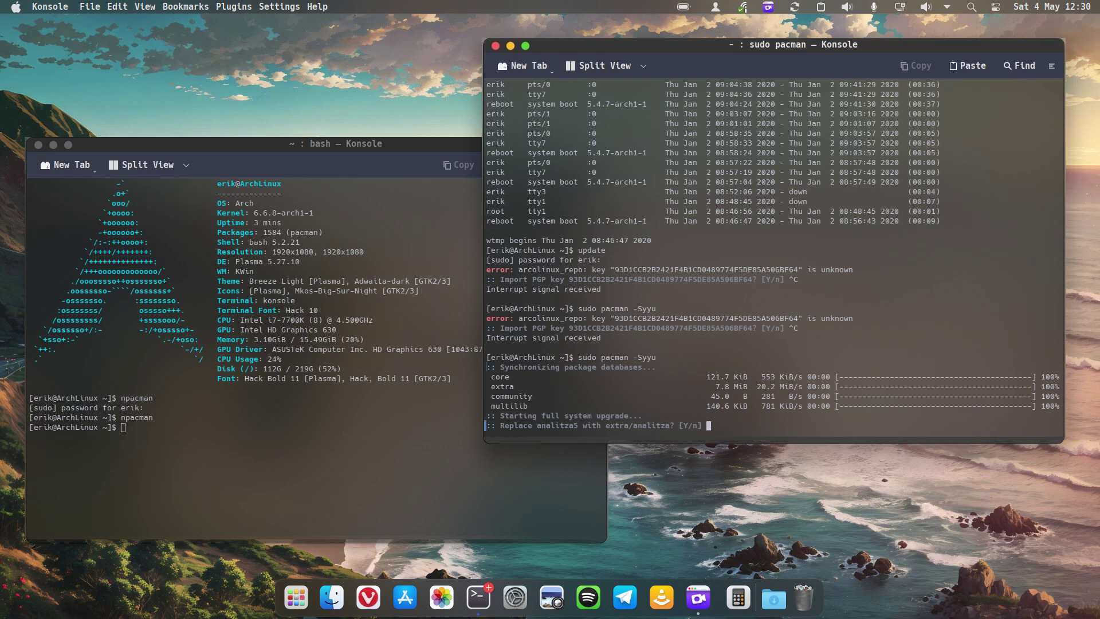
Step: Accept every package replacement offered by the full system upgrade, from analitza5 through plasma-wayland-session
{"action": "key", "text": "Return"}
{"action": "key", "text": "Return"}
{"action": "key", "text": "Return"}
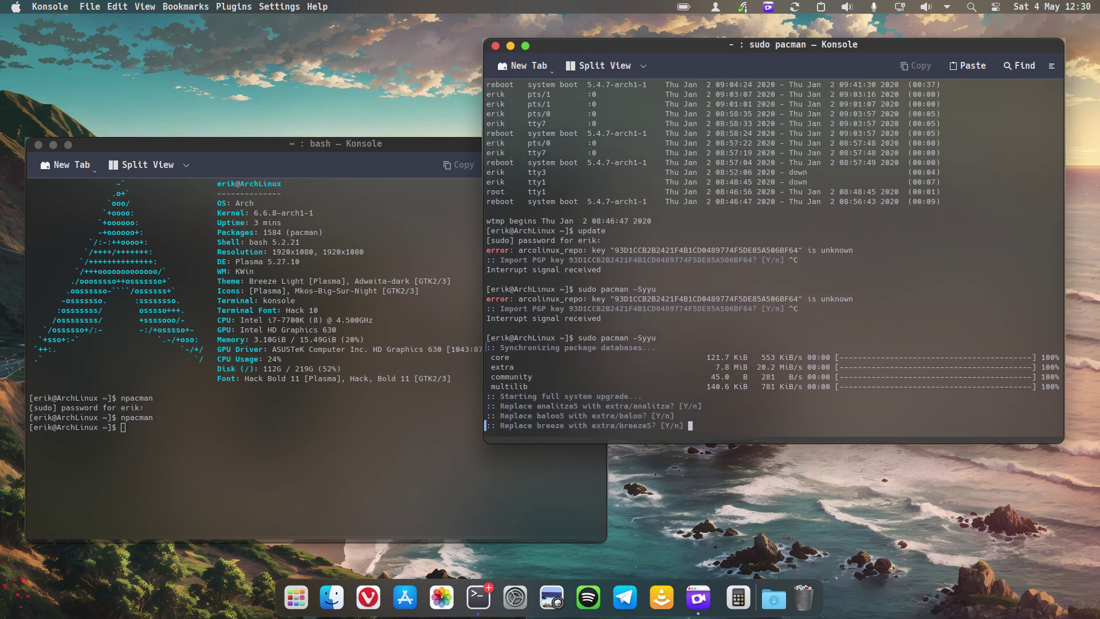
{"action": "key", "text": "Return"}
{"action": "key", "text": "Return"}
{"action": "key", "text": "Return"}
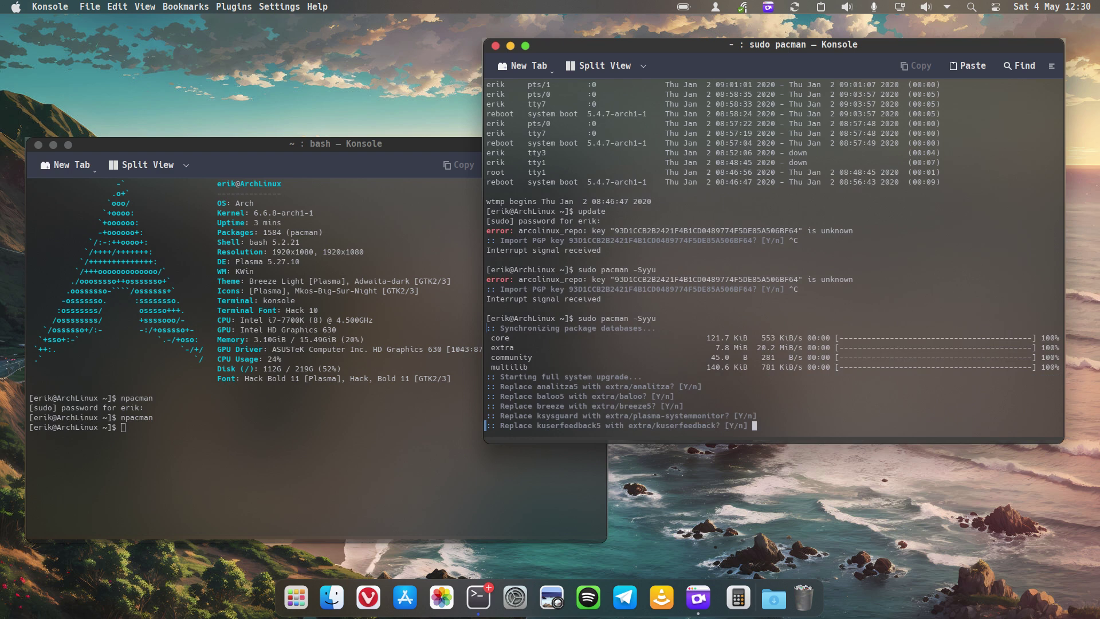
{"action": "key", "text": "Return"}
{"action": "key", "text": "Return"}
{"action": "key", "text": "Return"}
{"action": "key", "text": "Return"}
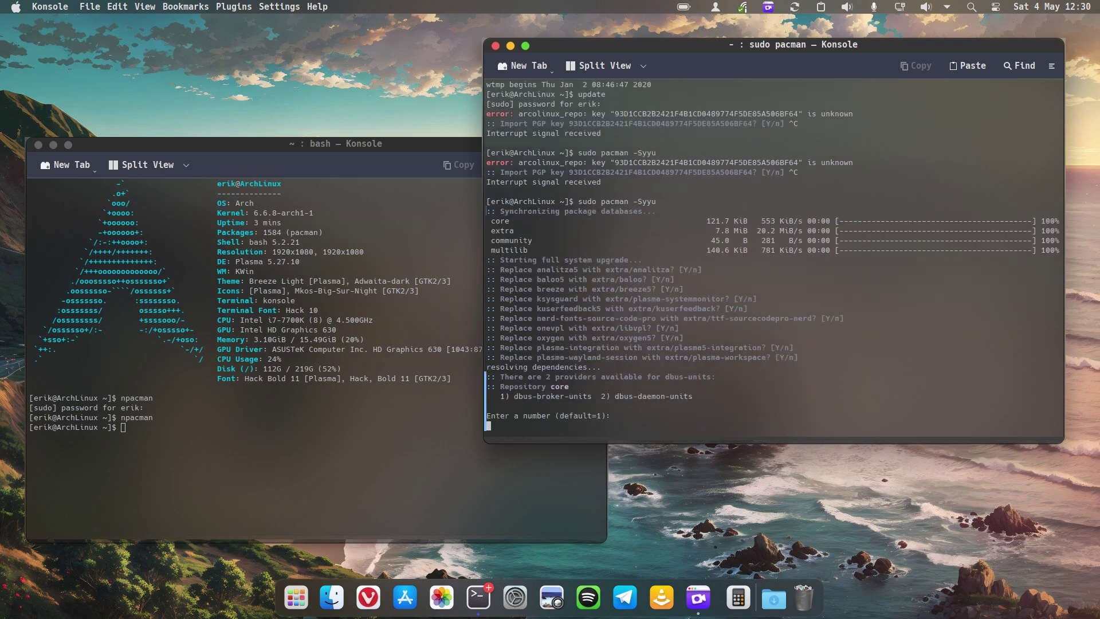
Step: Accept the default providers for dbus-units, qt6-multimedia-backend and qt6-python-bindings, and proceed with the upgrade's installation
{"action": "key", "text": "Return"}
{"action": "key", "text": "Return"}
{"action": "key", "text": "Return"}
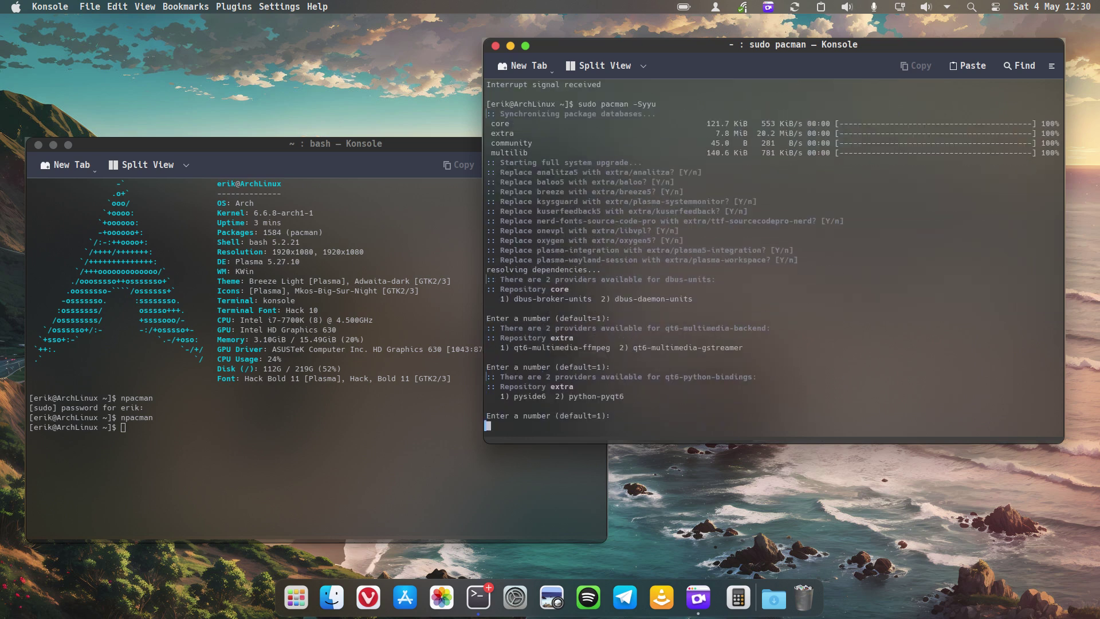
{"action": "key", "text": "Return"}
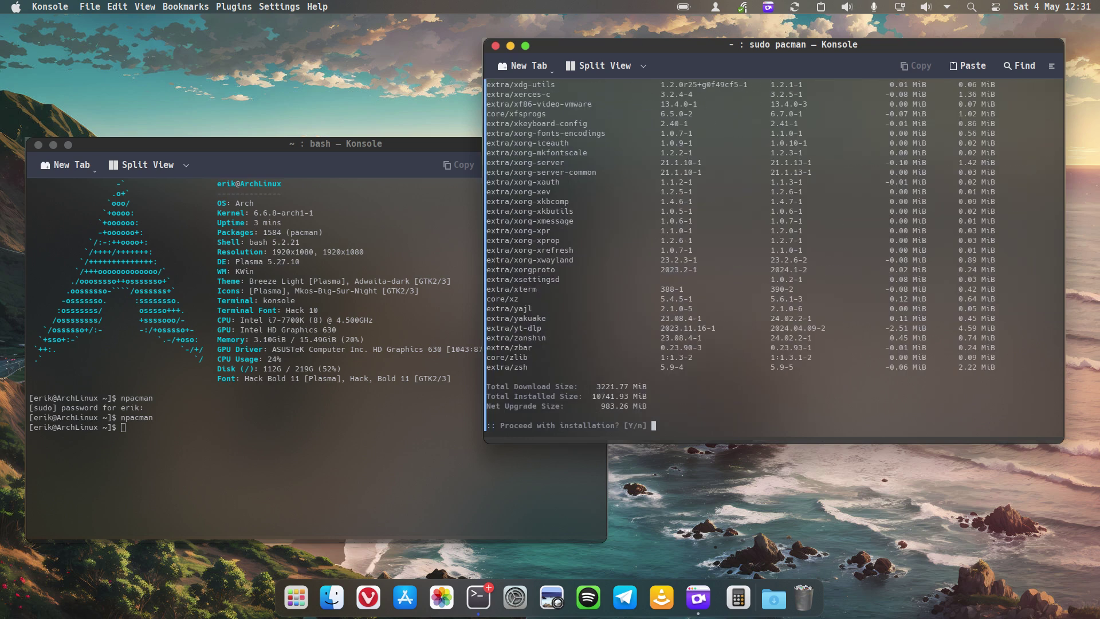
{"action": "key", "text": "Return"}
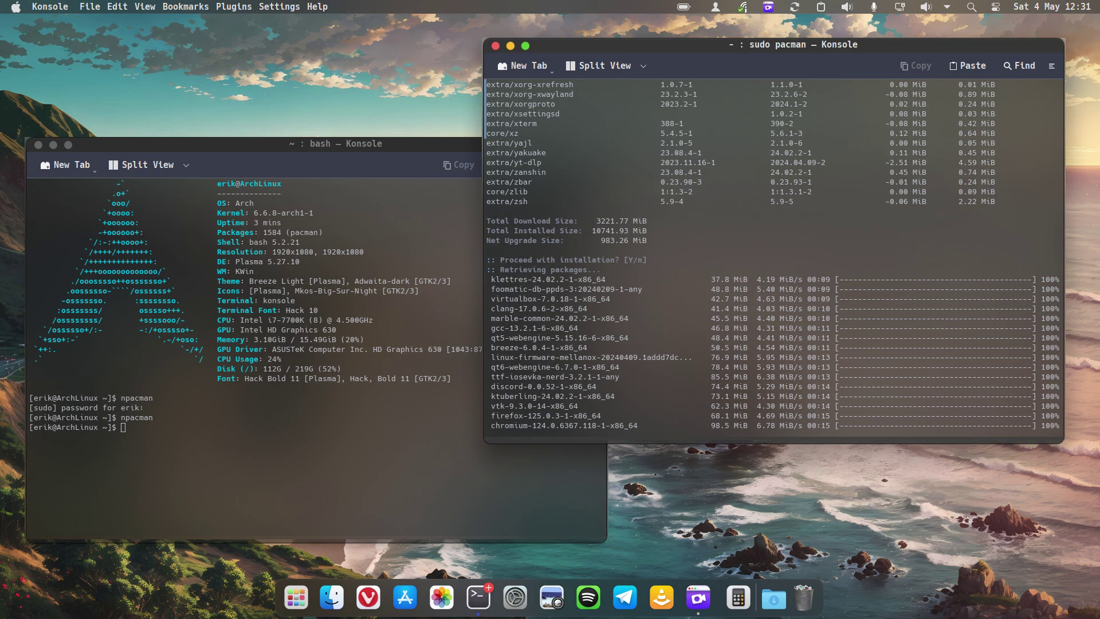
Step: Open another terminal, prepare the command sudo pacman -S archlinux-keyring without running it, and move the window clear of the upgrade output
{"action": "key", "text": "ctrl+alt+t"}
{"action": "type", "text": "sudo pacan"}
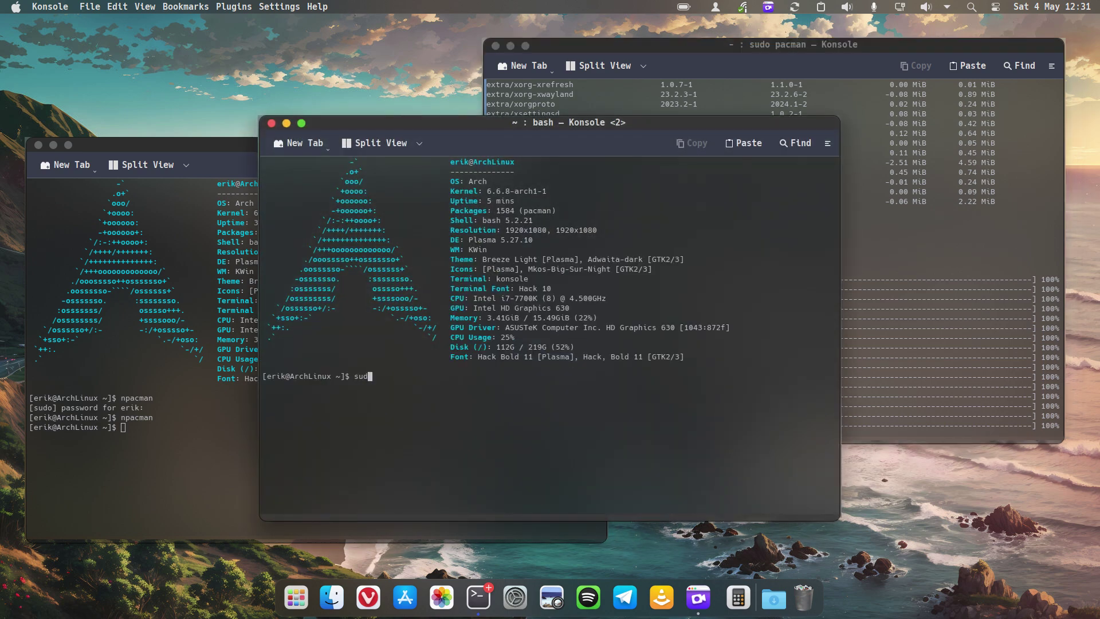
{"action": "key", "text": "BackSpace"}
{"action": "key", "text": "BackSpace"}
{"action": "type", "text": "man -S archlinux-keyring"}
{"action": "left_click_drag", "start_coordinate": [620, 129], "coordinate": [400, 139]}
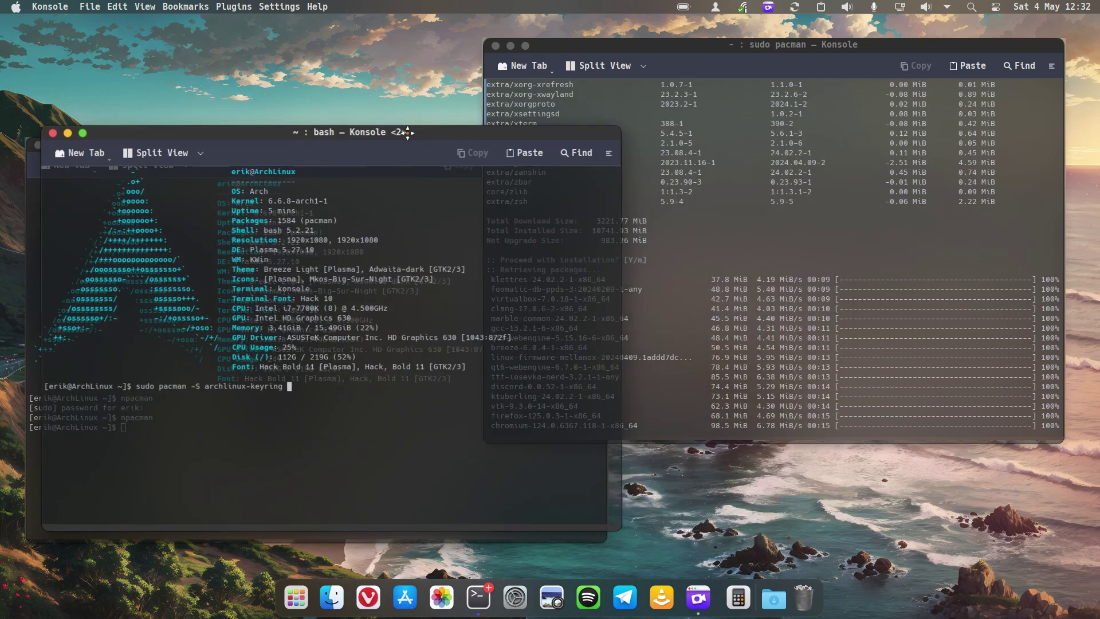
Step: Return to the upgrade terminal and accept the import of each requested Arch Linux packager PGP key
{"action": "left_click", "coordinate": [718, 218]}
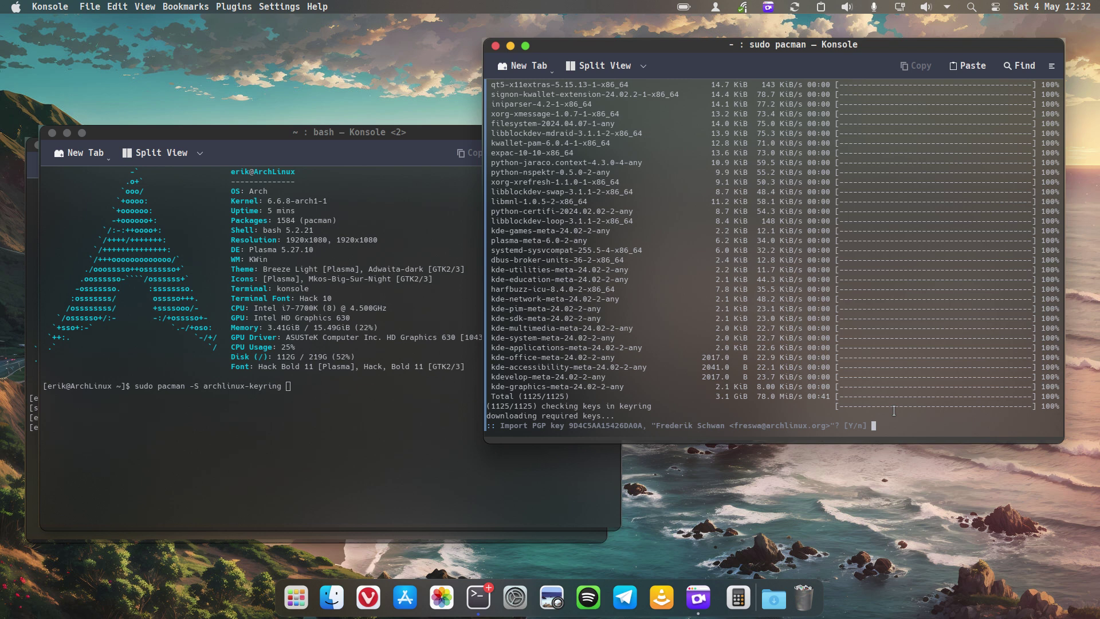
{"action": "key", "text": "Return"}
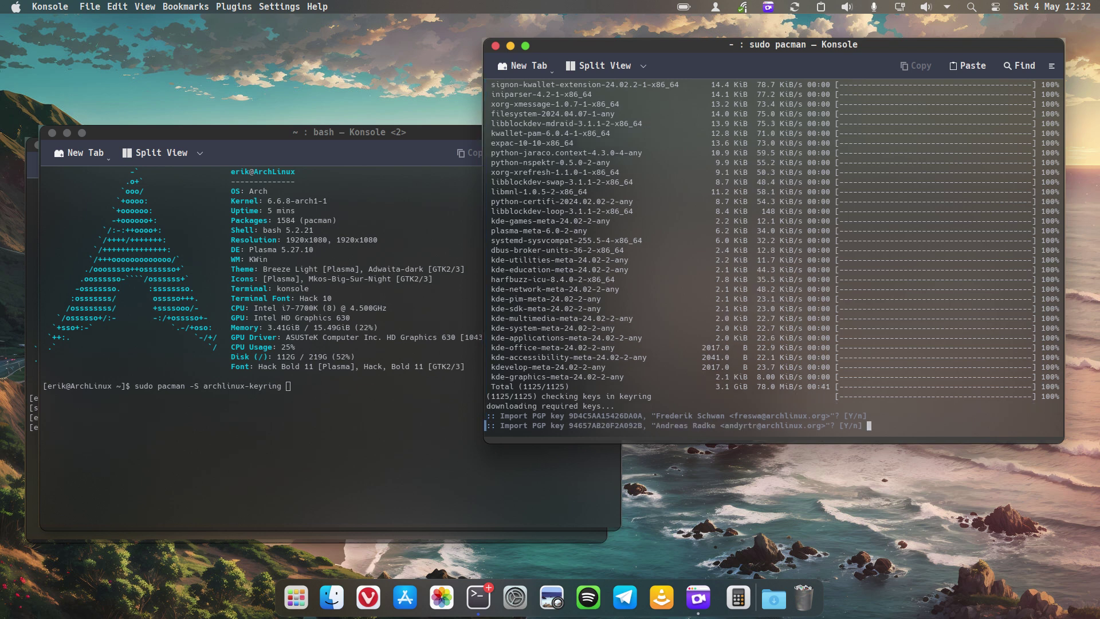
{"action": "key", "text": "Return"}
{"action": "key", "text": "Return"}
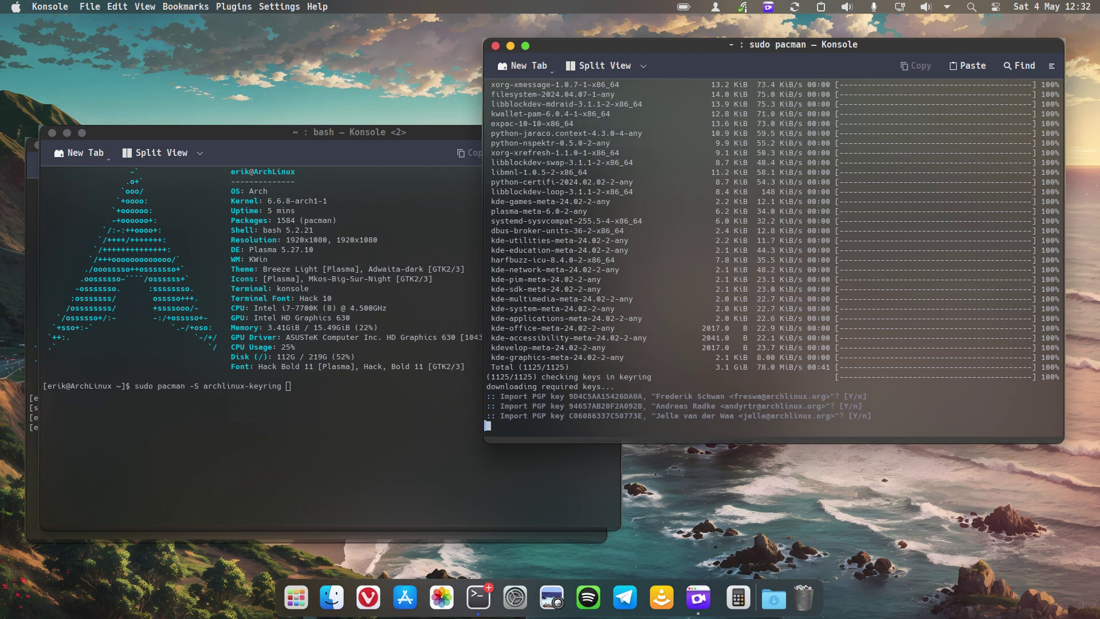
{"action": "key", "text": "Return"}
{"action": "key", "text": "Return"}
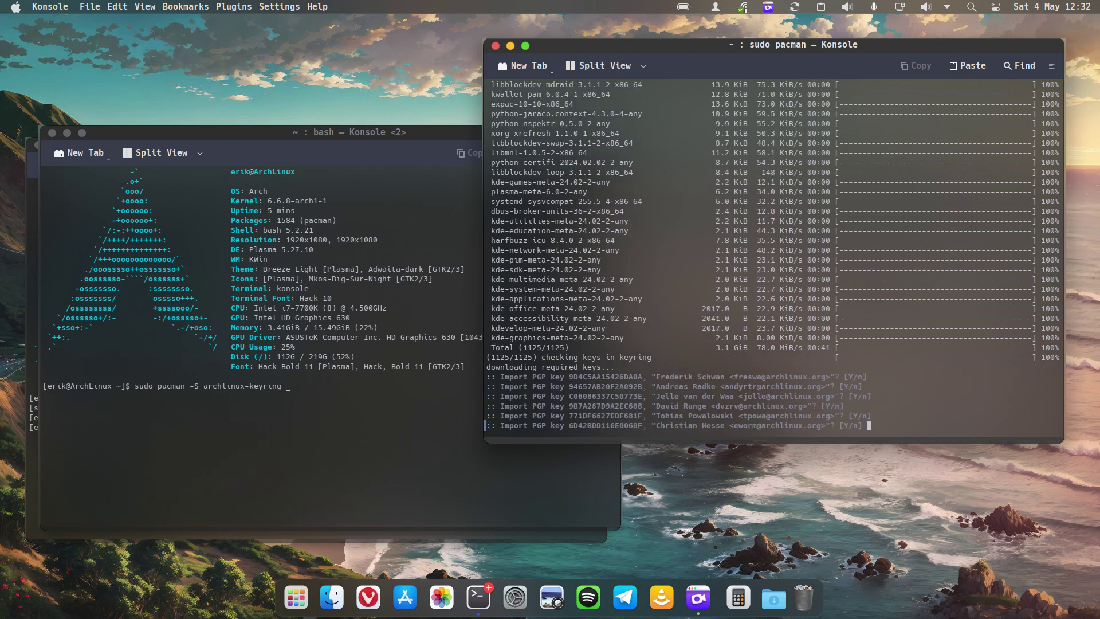
{"action": "key", "text": "Return"}
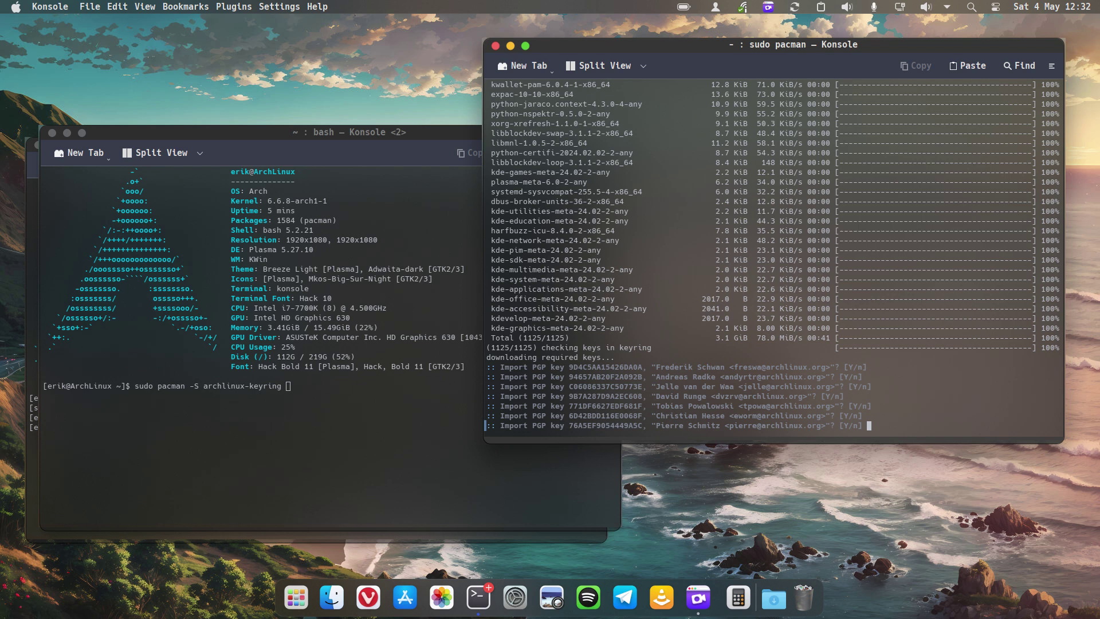
{"action": "key", "text": "Return"}
{"action": "key", "text": "Return"}
{"action": "key", "text": "Return"}
{"action": "key", "text": "Return"}
{"action": "key", "text": "Return"}
{"action": "key", "text": "Return"}
{"action": "key", "text": "Return"}
{"action": "key", "text": "Return"}
{"action": "key", "text": "Return"}
{"action": "key", "text": "Return"}
{"action": "key", "text": "Return"}
{"action": "key", "text": "Return"}
{"action": "key", "text": "Return"}
{"action": "key", "text": "Return"}
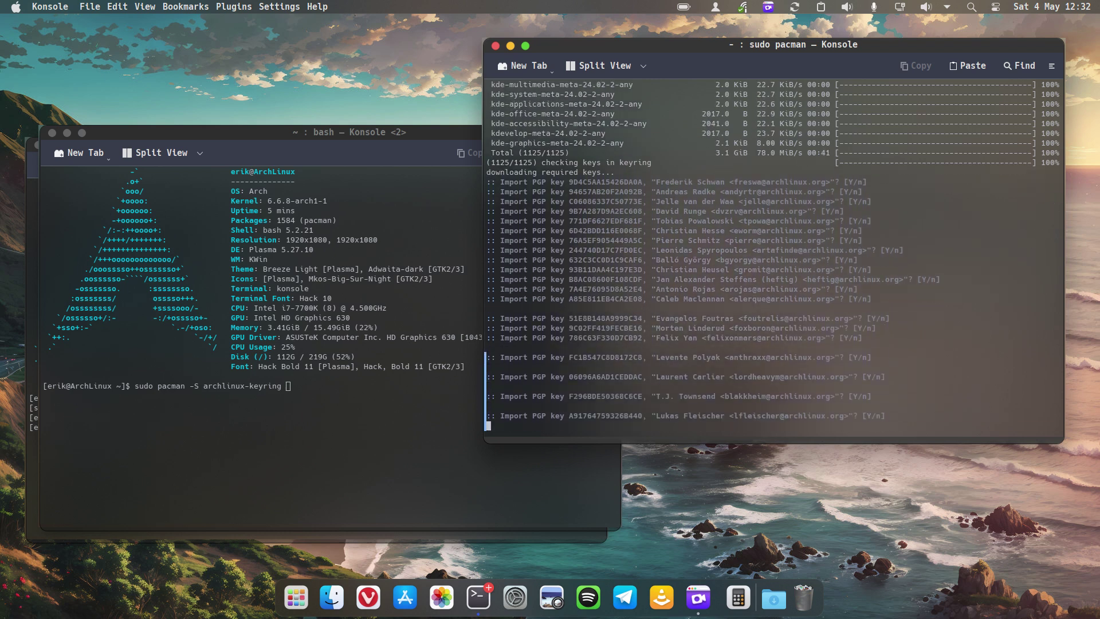
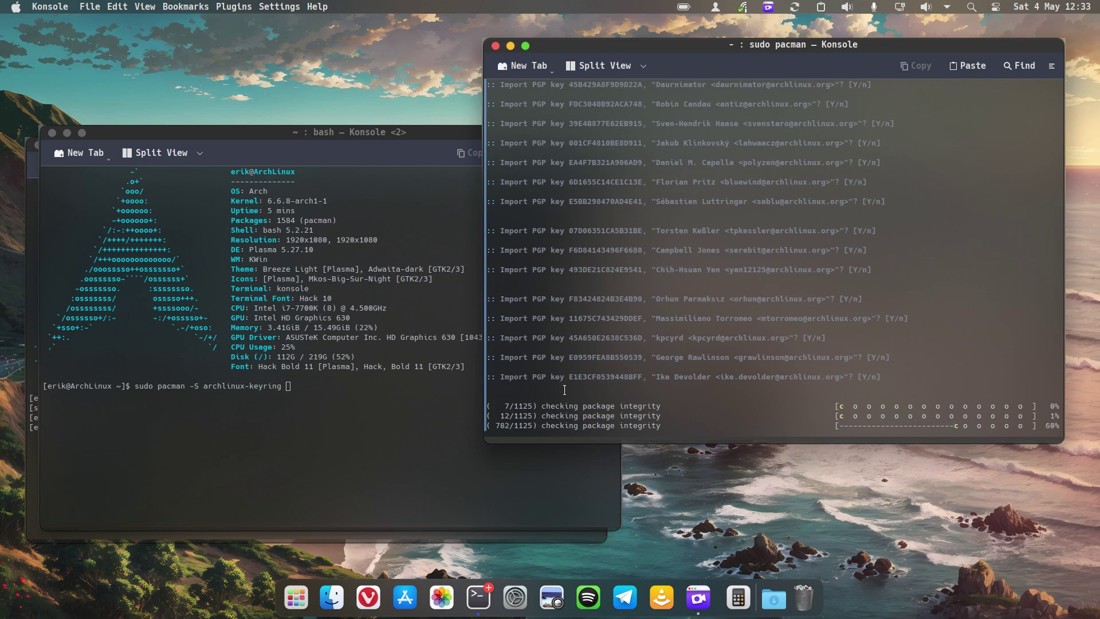
Step: Accept the deletion of the cached packages with untrusted PGP signatures, from linux-api-headers through qt5-xmlpatterns, in the upgrade terminal
{"action": "left_click", "coordinate": [292, 390]}
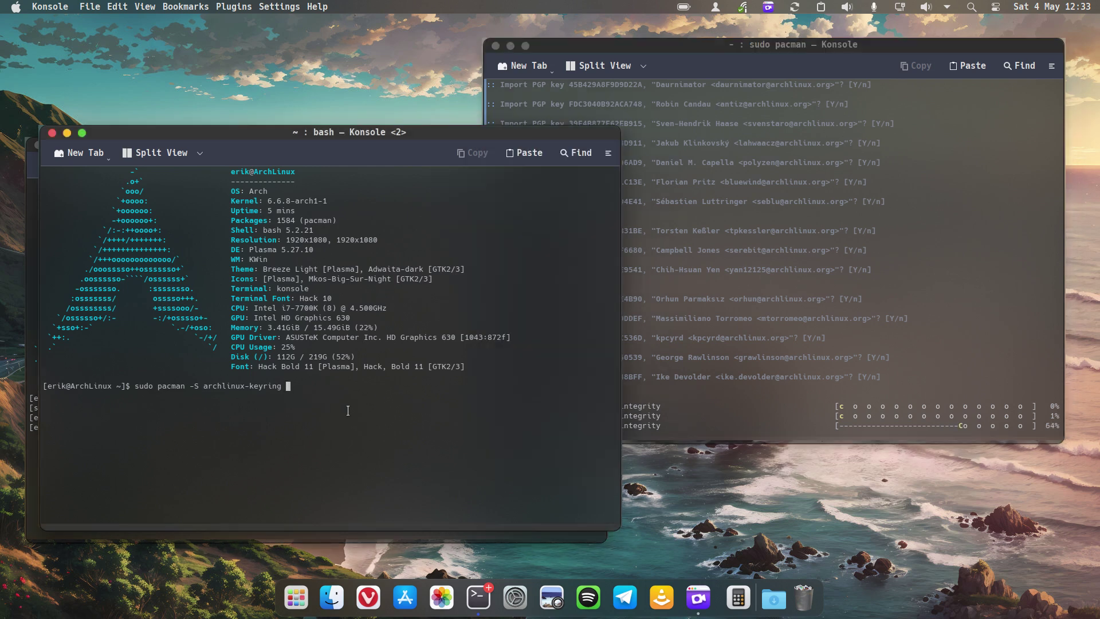
{"action": "left_click", "coordinate": [666, 388]}
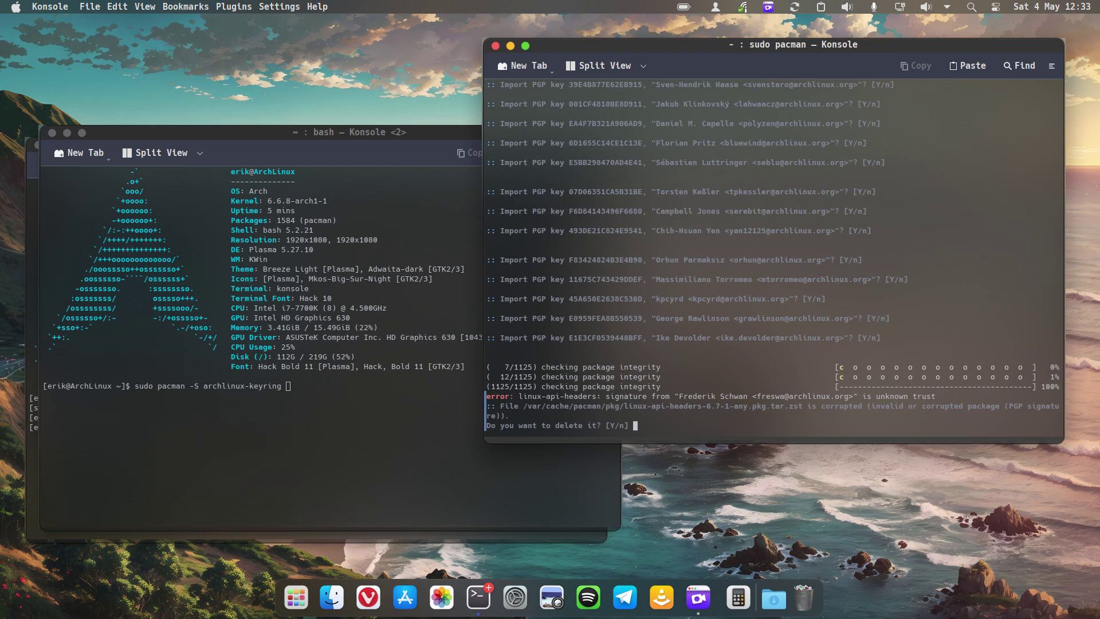
{"action": "key", "text": "Return"}
{"action": "key", "text": "Return"}
{"action": "key", "text": "Return"}
{"action": "key", "text": "Return"}
{"action": "key", "text": "Return"}
{"action": "key", "text": "Return"}
{"action": "key", "text": "Return"}
{"action": "key", "text": "Return"}
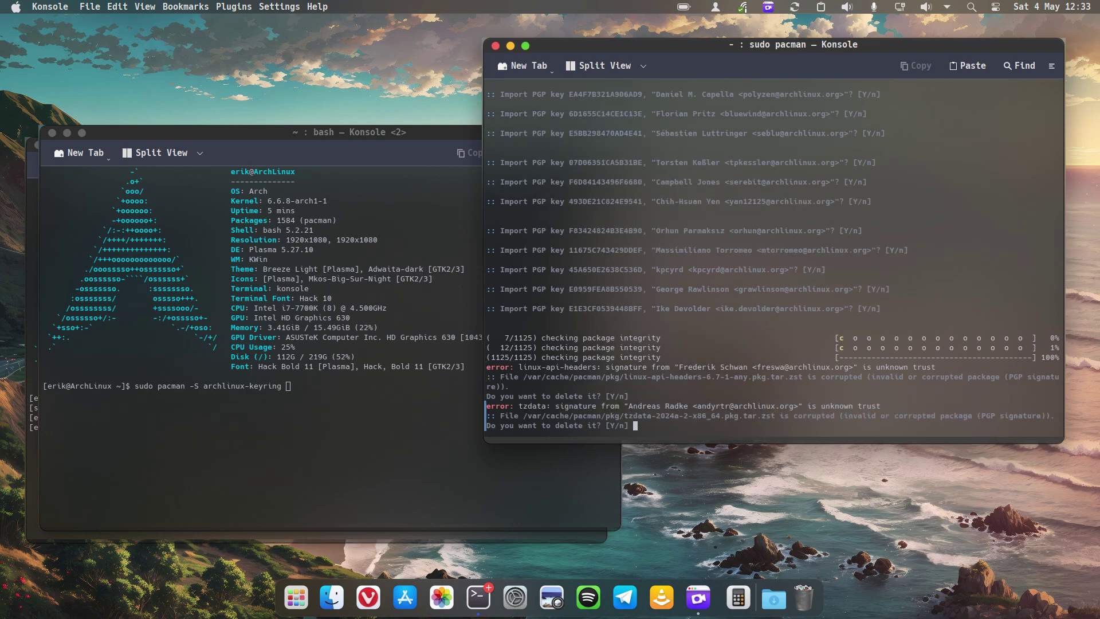
{"action": "key", "text": "Return"}
{"action": "key", "text": "Return"}
{"action": "key", "text": "Return"}
{"action": "key", "text": "Return"}
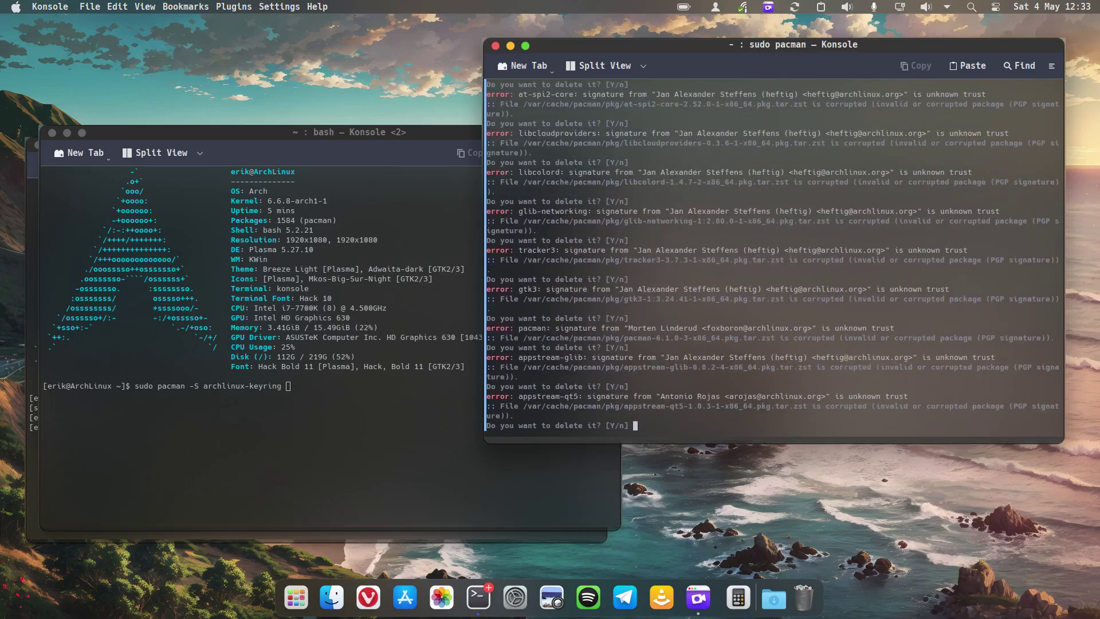
{"action": "key", "text": "Return"}
{"action": "key", "text": "Return"}
{"action": "key", "text": "Return"}
{"action": "key", "text": "Return"}
{"action": "key", "text": "Return"}
{"action": "key", "text": "Return"}
{"action": "key", "text": "Return"}
{"action": "key", "text": "Return"}
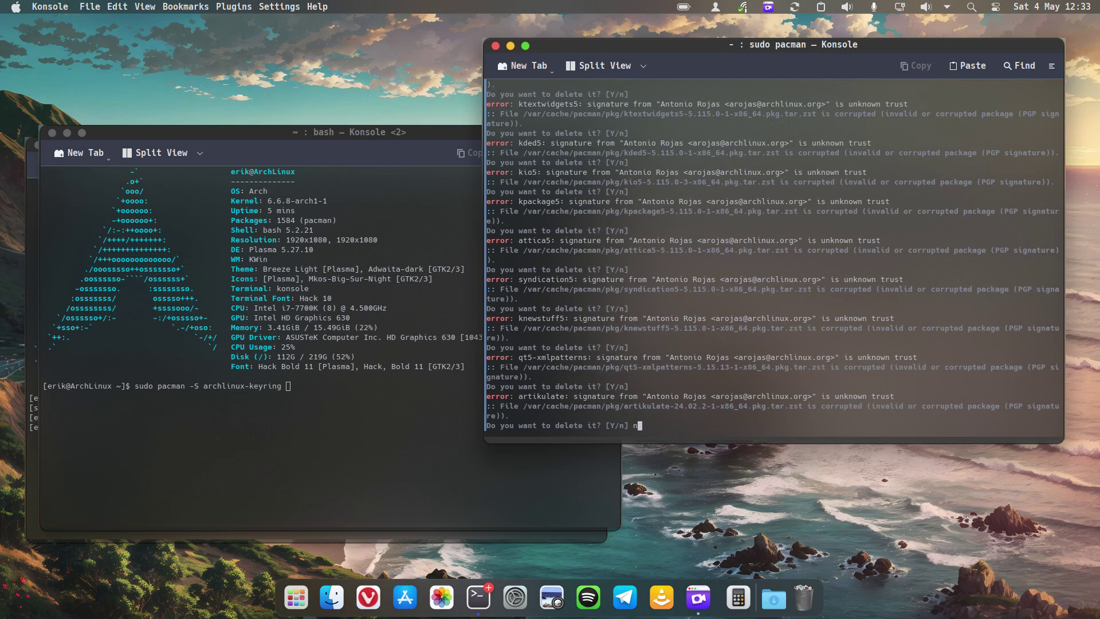
Step: Run the prepared sudo pacman -S archlinux-keyring command in the newer terminal and interrupt the full upgrade in the other one
{"action": "left_click", "coordinate": [410, 414]}
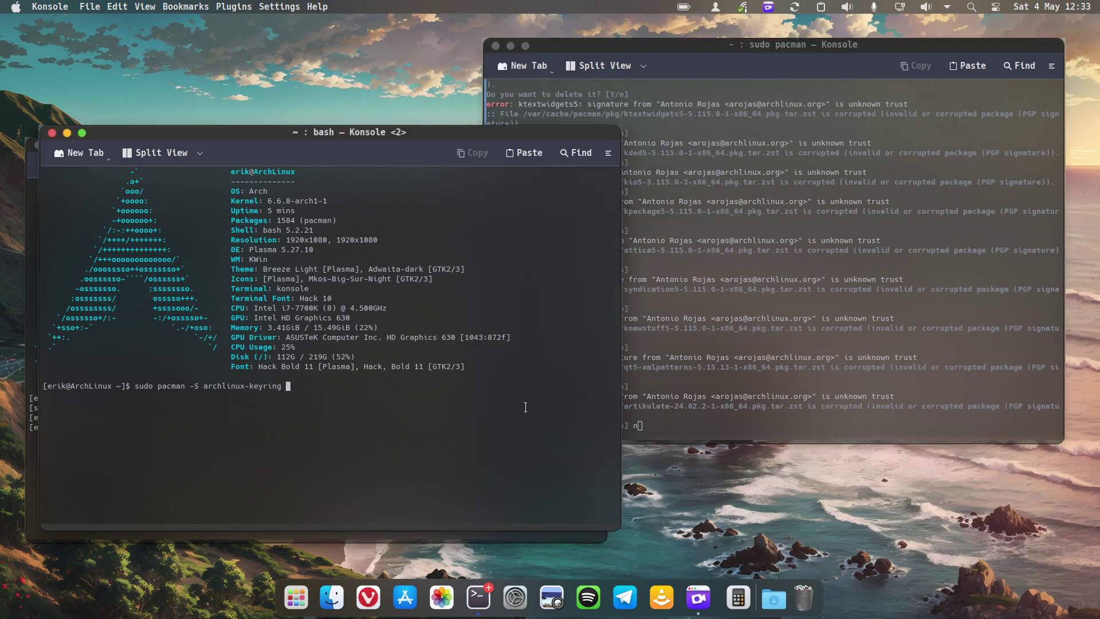
{"action": "key", "text": "Return"}
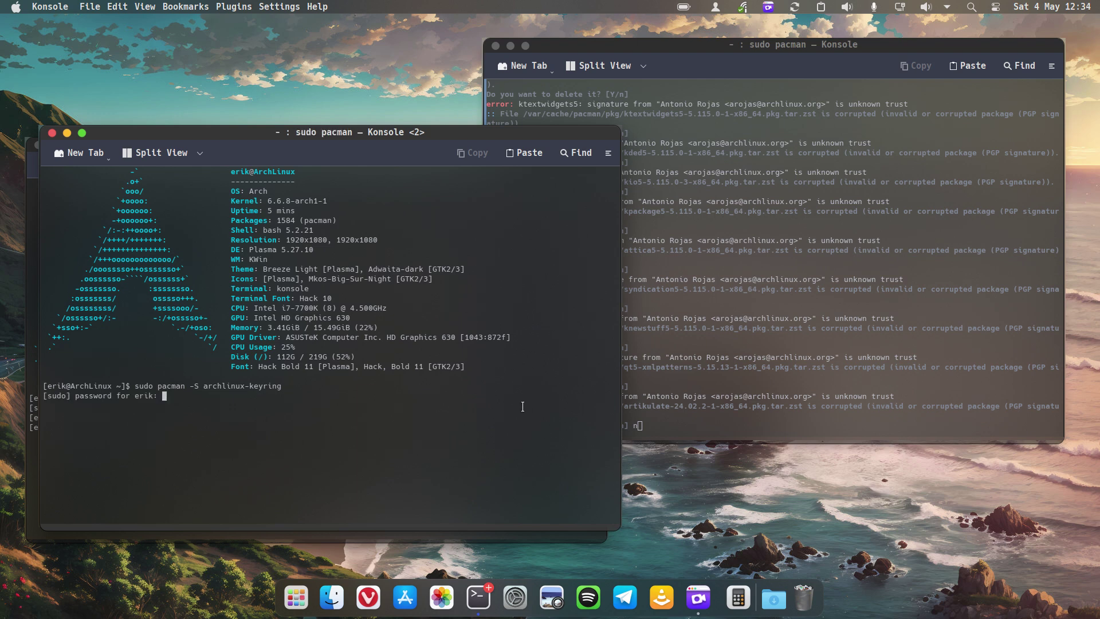
{"action": "key", "text": "alt+Tab"}
{"action": "key", "text": "ctrl+c"}
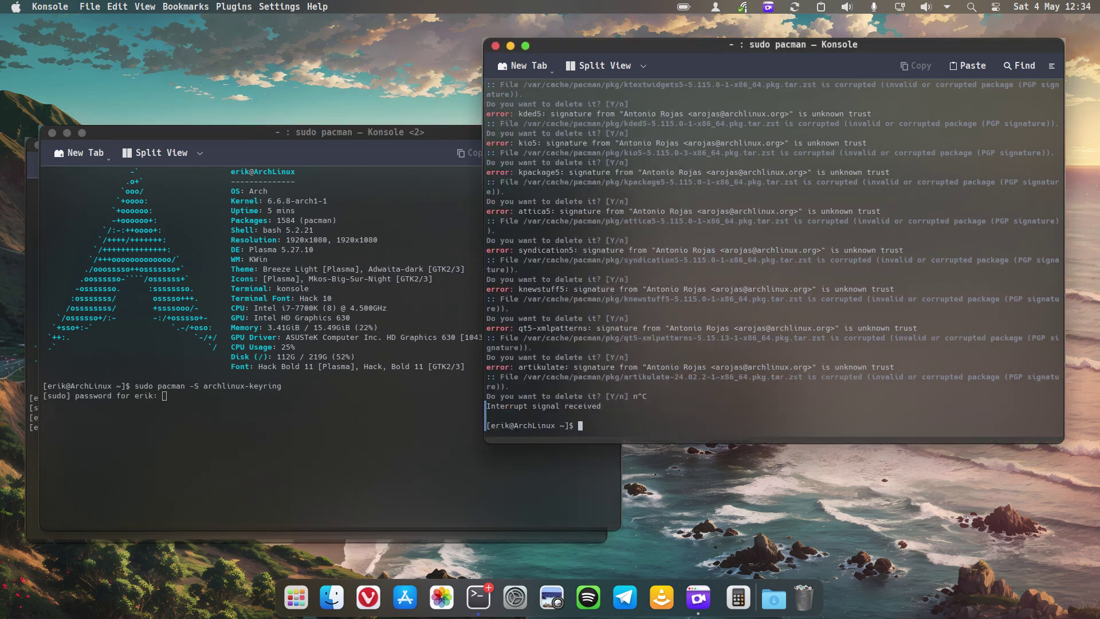
Step: Enter the sudo password in the keyring terminal and confirm the installation of archlinux-keyring
{"action": "left_click", "coordinate": [422, 424]}
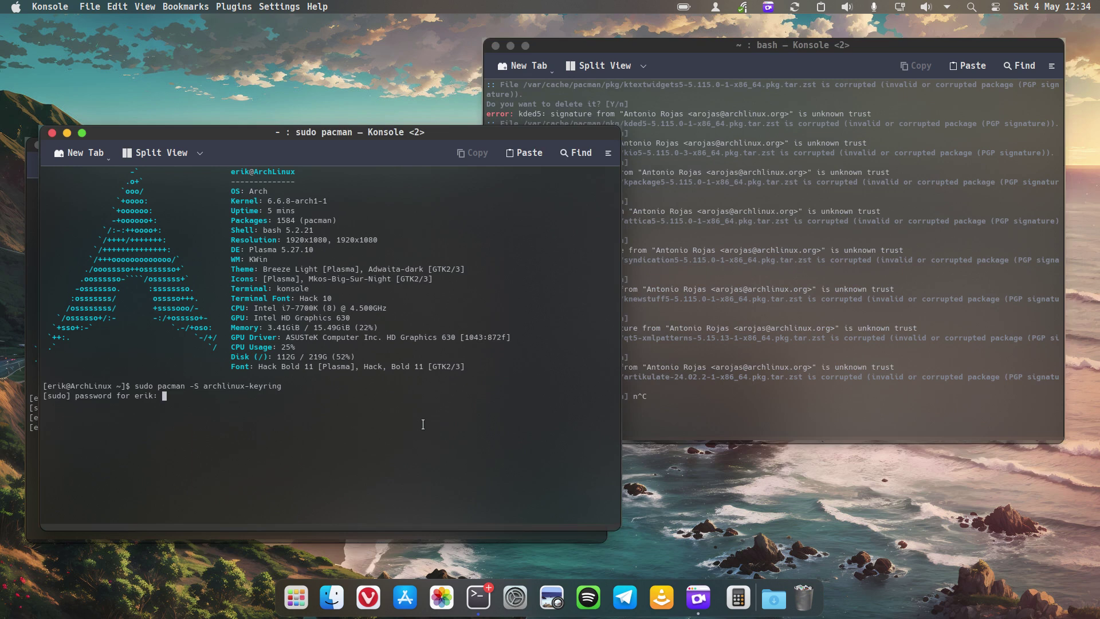
{"action": "key", "text": "Return"}
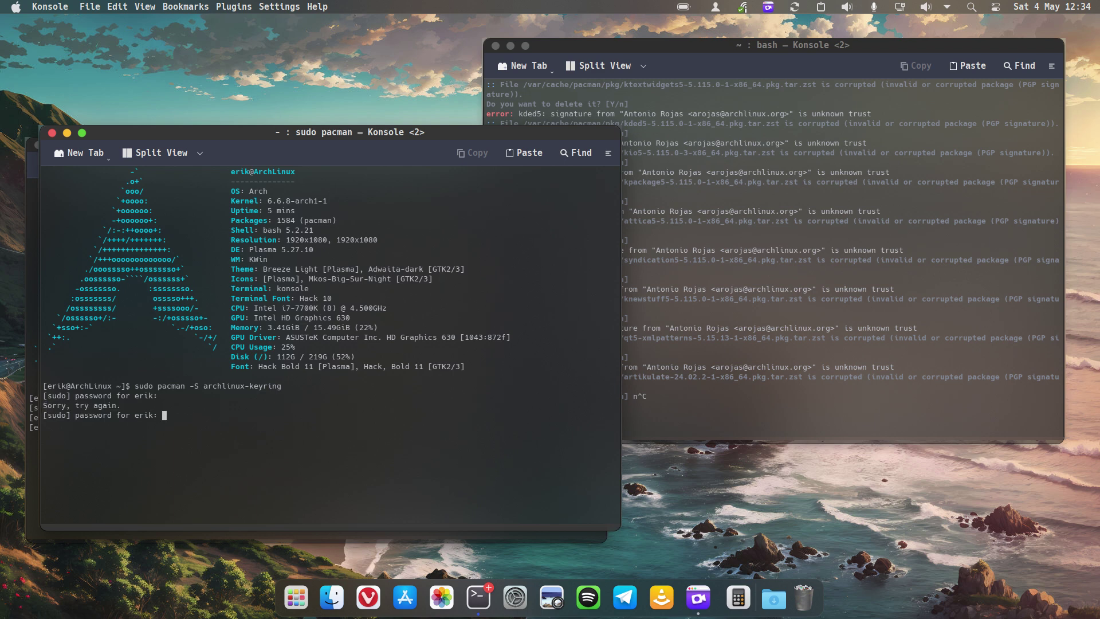
{"action": "key", "text": "Return"}
{"action": "key", "text": "Return"}
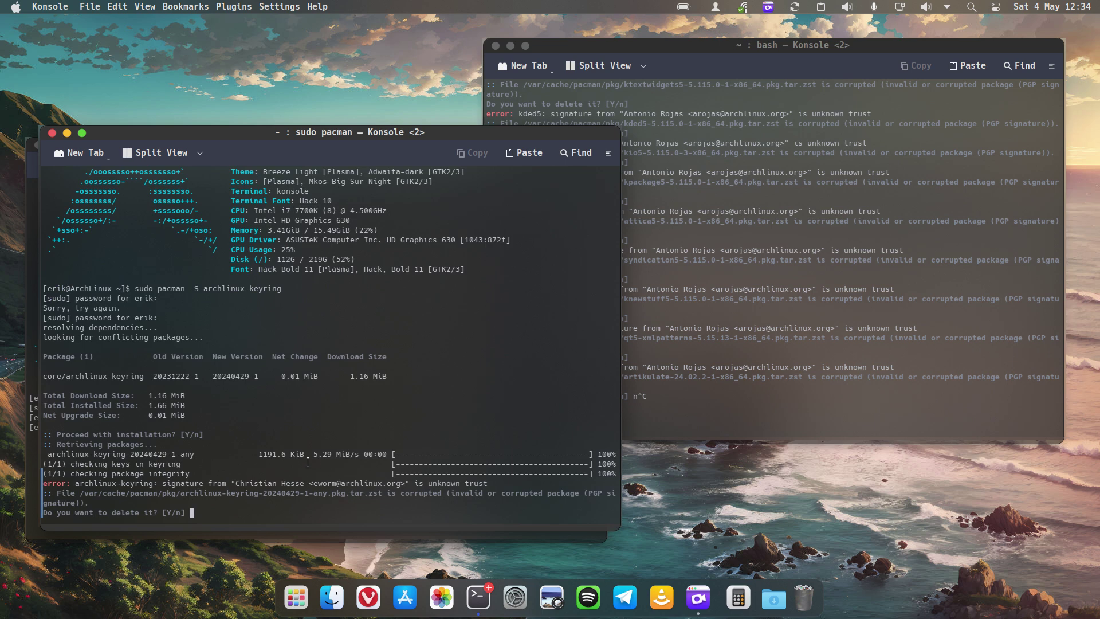
Step: Delete the cached archlinux-keyring package with the untrusted signature and retry sudo pacman -S archlinux-keyring
{"action": "type", "text": "y"}
{"action": "key", "text": "Return"}
{"action": "key", "text": "Up"}
{"action": "key", "text": "Return"}
{"action": "key", "text": "Return"}
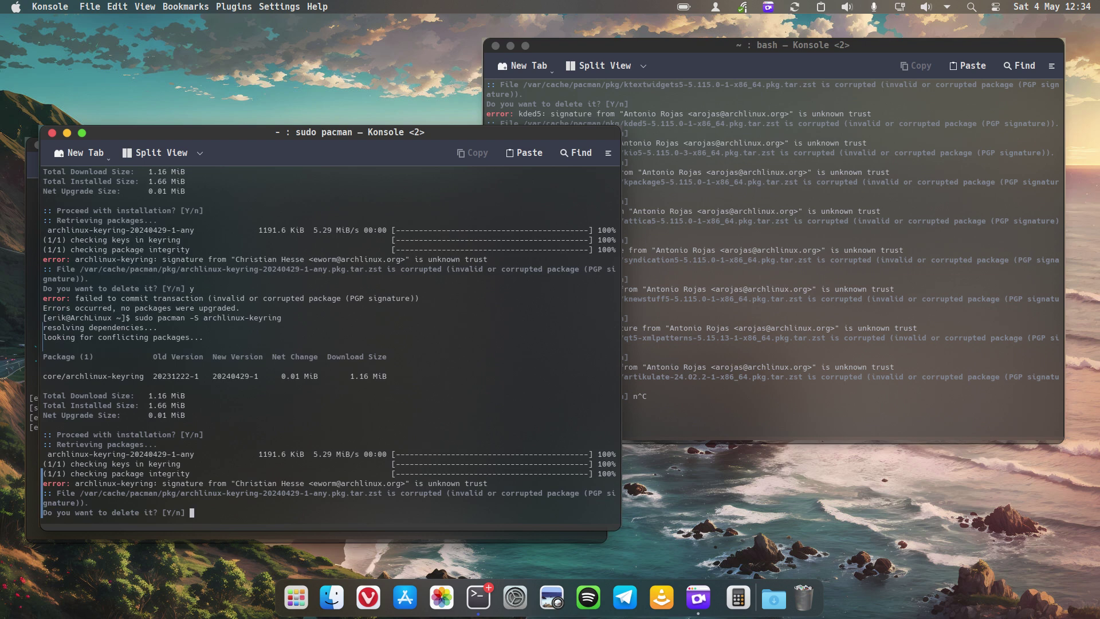
Step: Delete the newly downloaded archlinux-keyring package and try its installation with sudo pacman a third time
{"action": "type", "text": "t"}
{"action": "key", "text": "BackSpace"}
{"action": "type", "text": "y"}
{"action": "key", "text": "Return"}
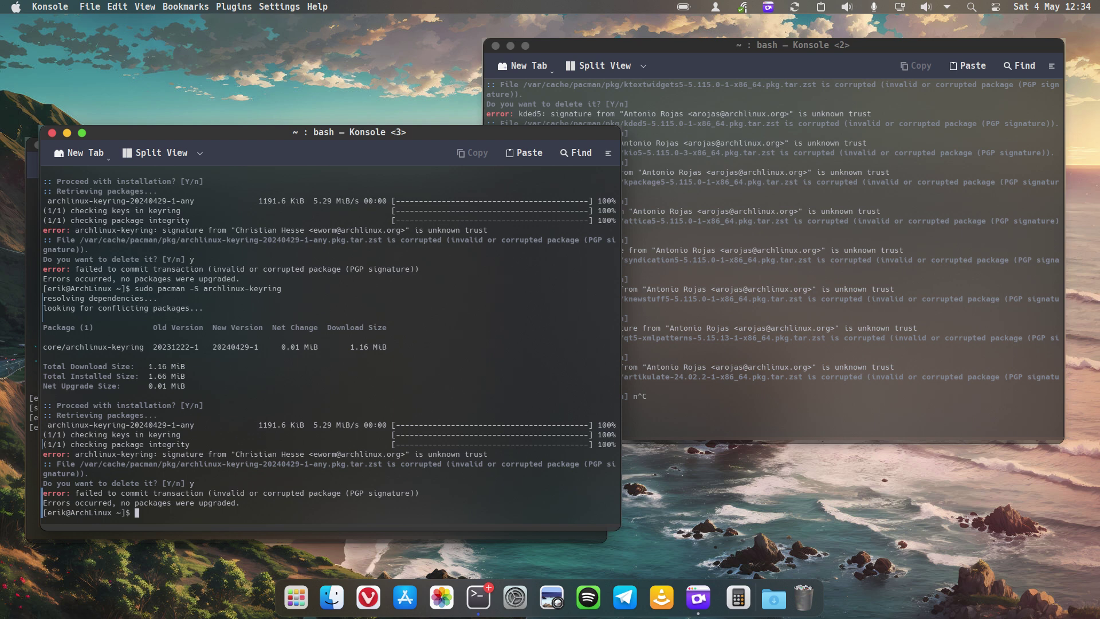
{"action": "left_click", "coordinate": [651, 400]}
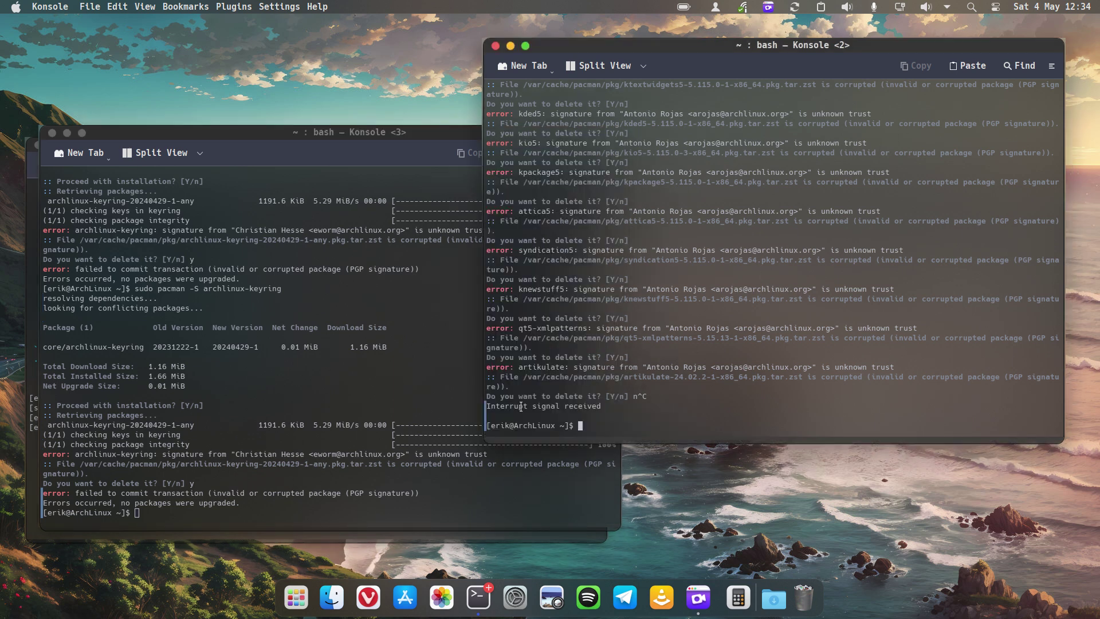
{"action": "key", "text": "alt+Tab"}
{"action": "key", "text": "Up"}
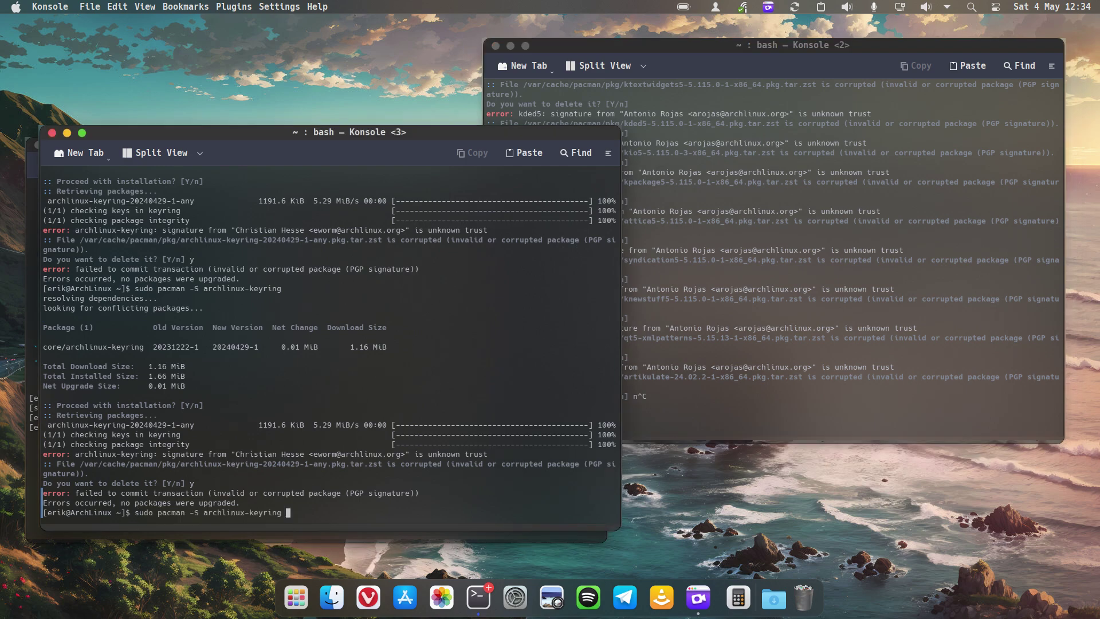
{"action": "key", "text": "Return"}
{"action": "key", "text": "Return"}
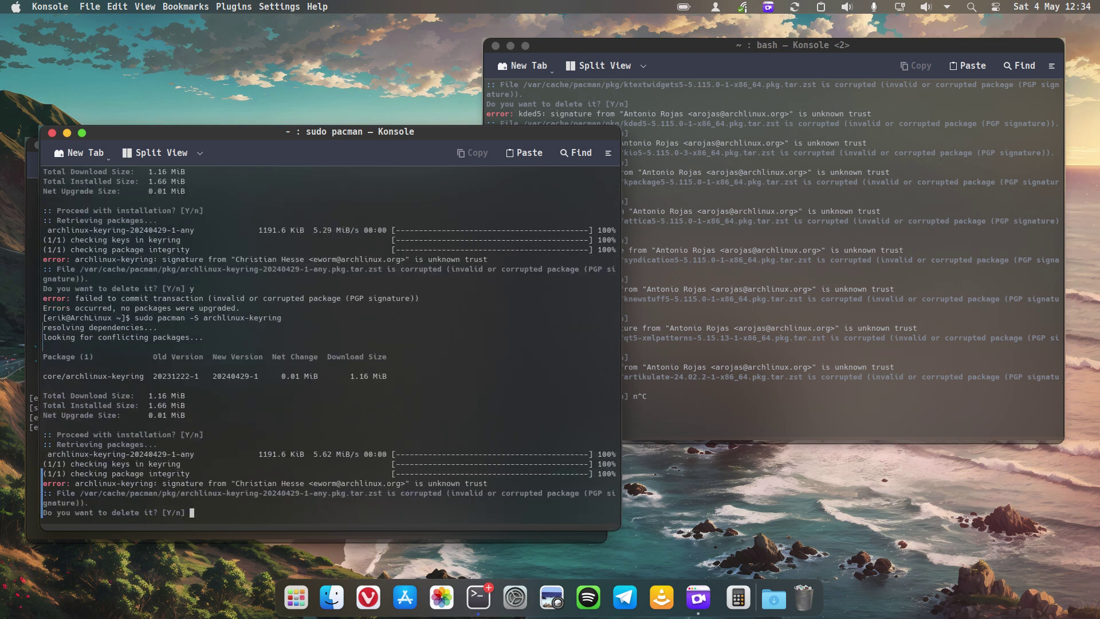
Step: Switch to the Vivaldi browser, search Google for "archlinux keyring" and accept all cookies on the consent notice
{"action": "key", "text": "ctrl+alt+f"}
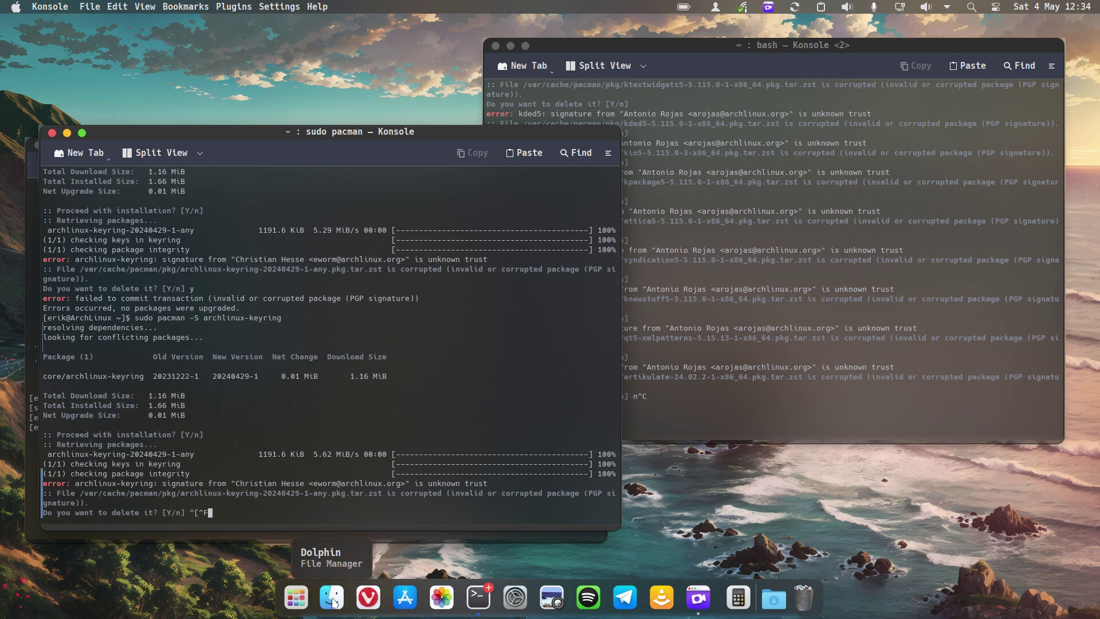
{"action": "left_click", "coordinate": [369, 598]}
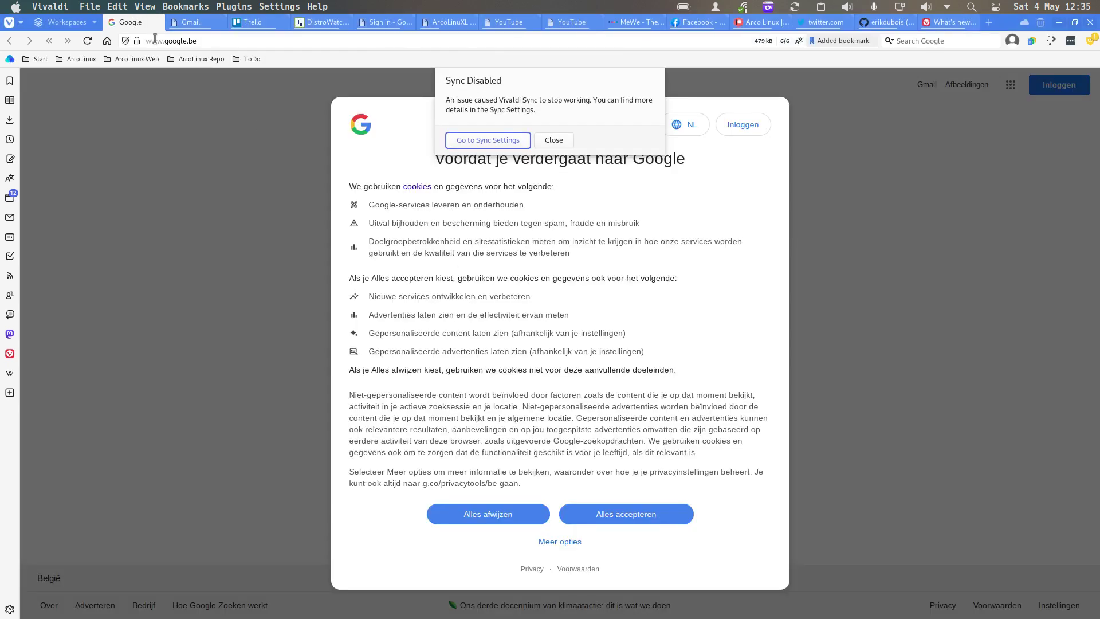
{"action": "left_click", "coordinate": [159, 40]}
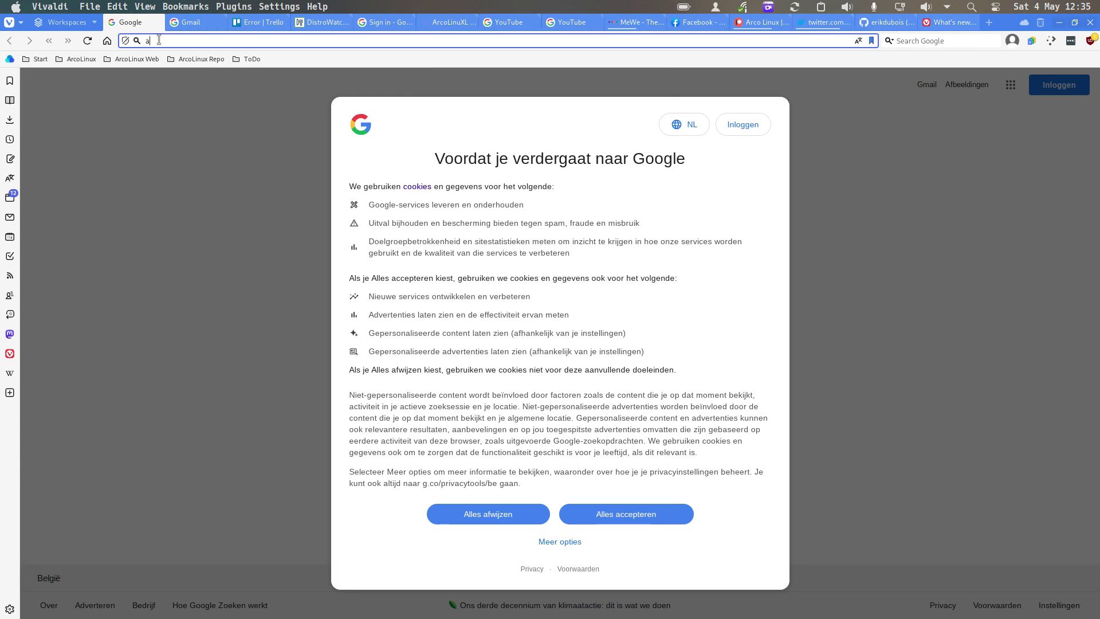
{"action": "type", "text": "archlinux keyring"}
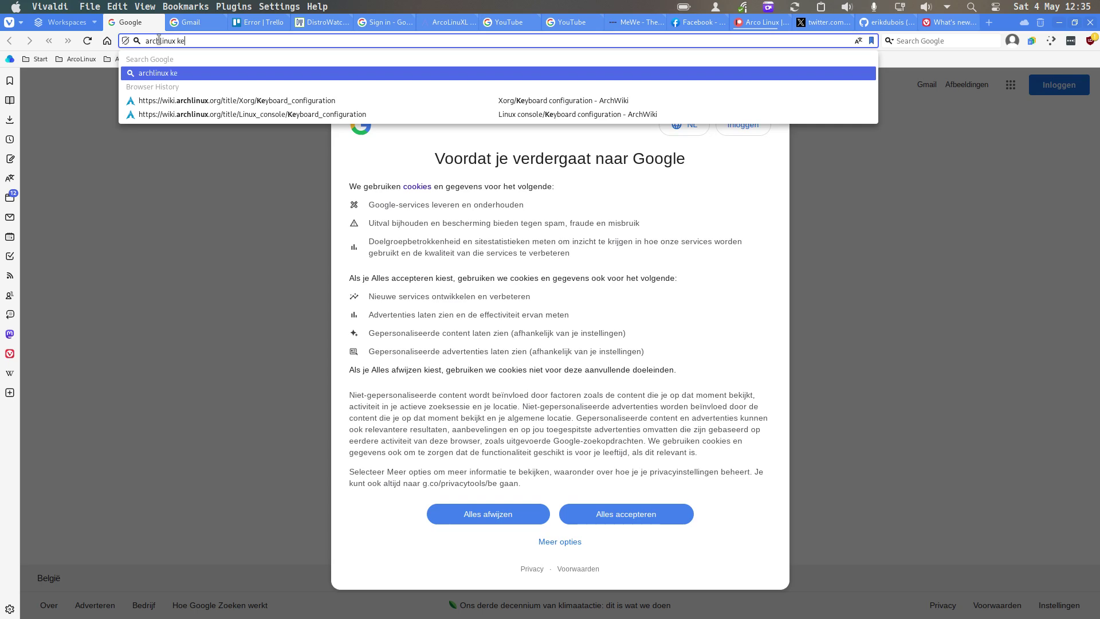
{"action": "key", "text": "Return"}
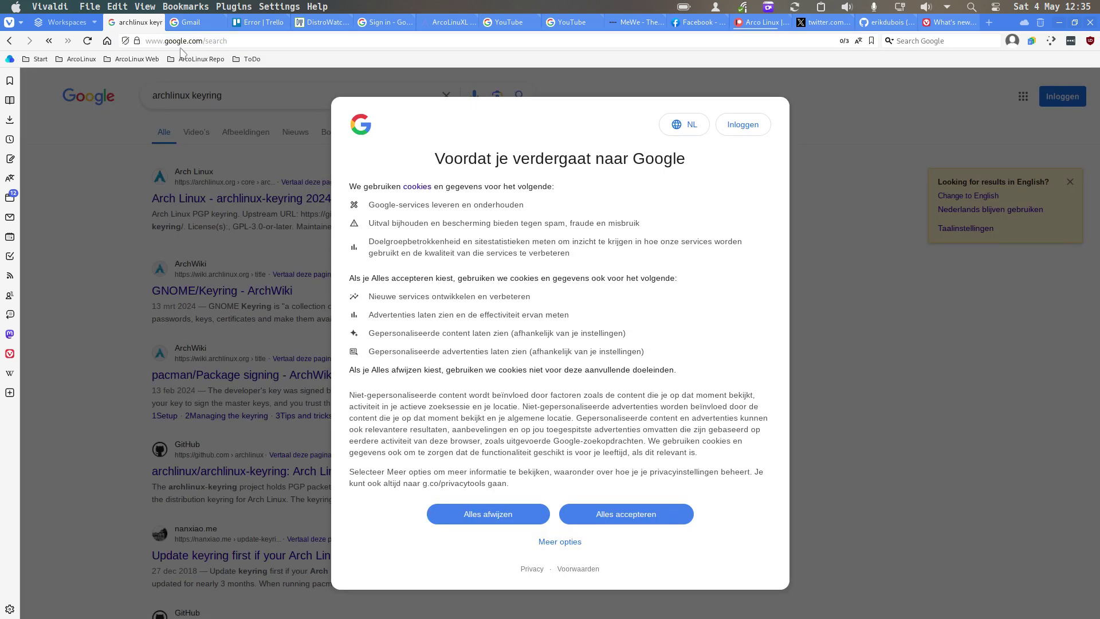
{"action": "left_click", "coordinate": [631, 513]}
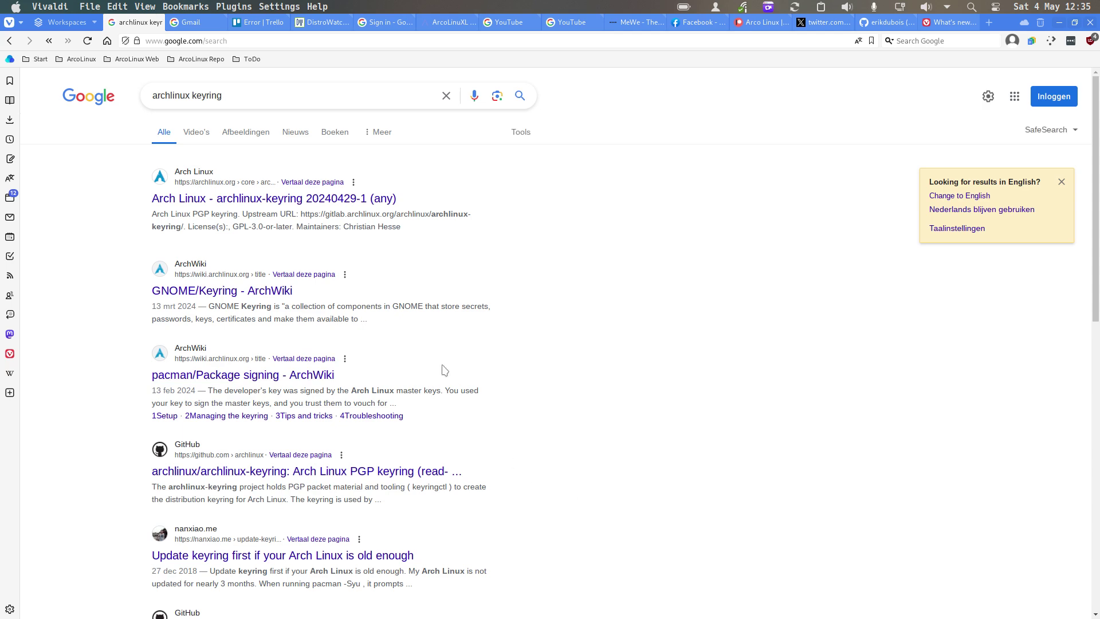
Step: Download archlinux-keyring 20240429-1 from the mirror through its Arch Linux package page, and minimise the browser
{"action": "left_click", "coordinate": [368, 212]}
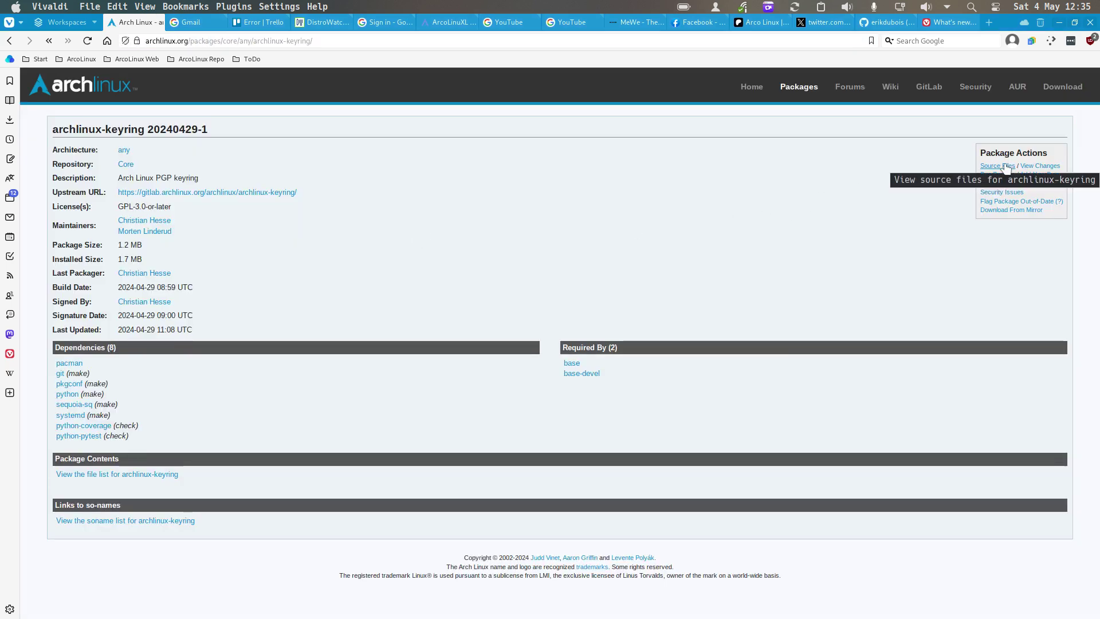
{"action": "left_click", "coordinate": [1024, 210]}
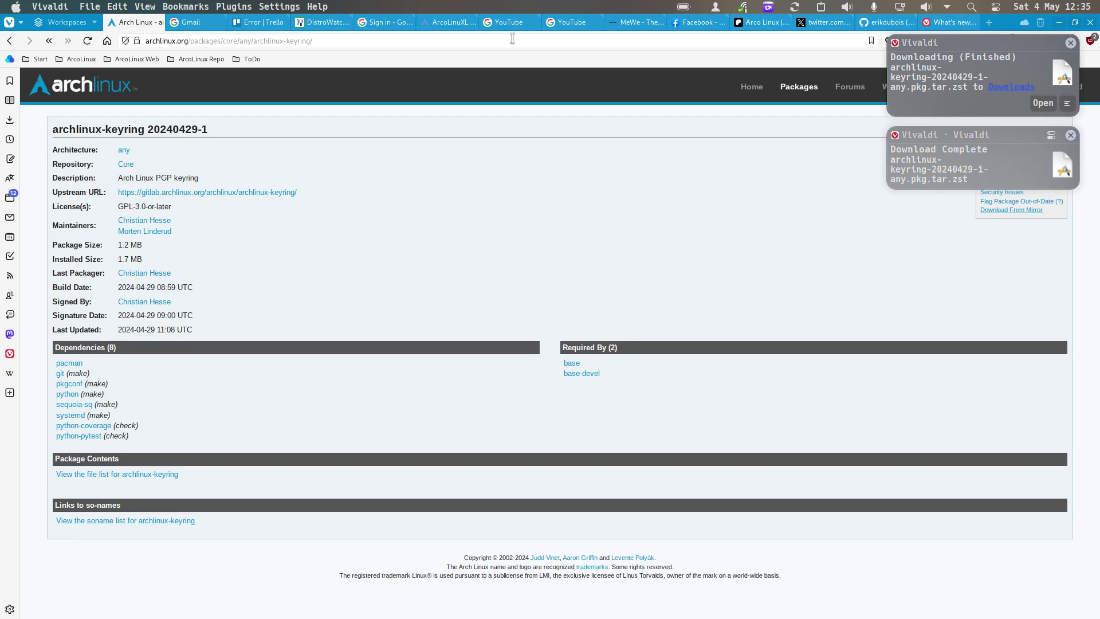
{"action": "left_click", "coordinate": [1059, 22]}
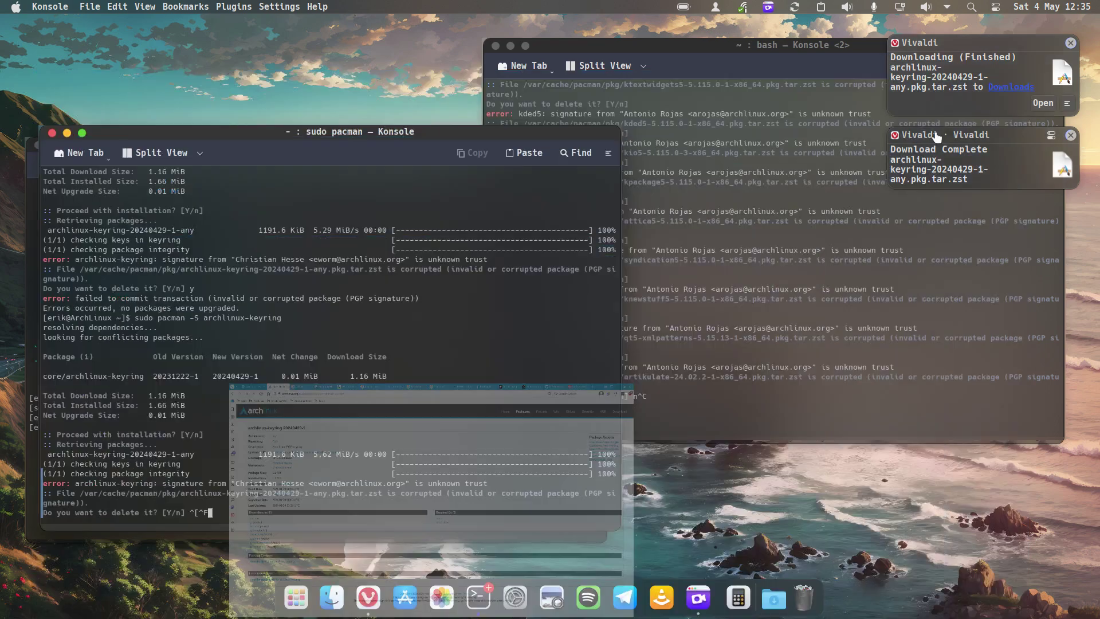
Step: Open the Downloads folder in Dolphin and start a terminal in that folder
{"action": "left_click", "coordinate": [715, 270]}
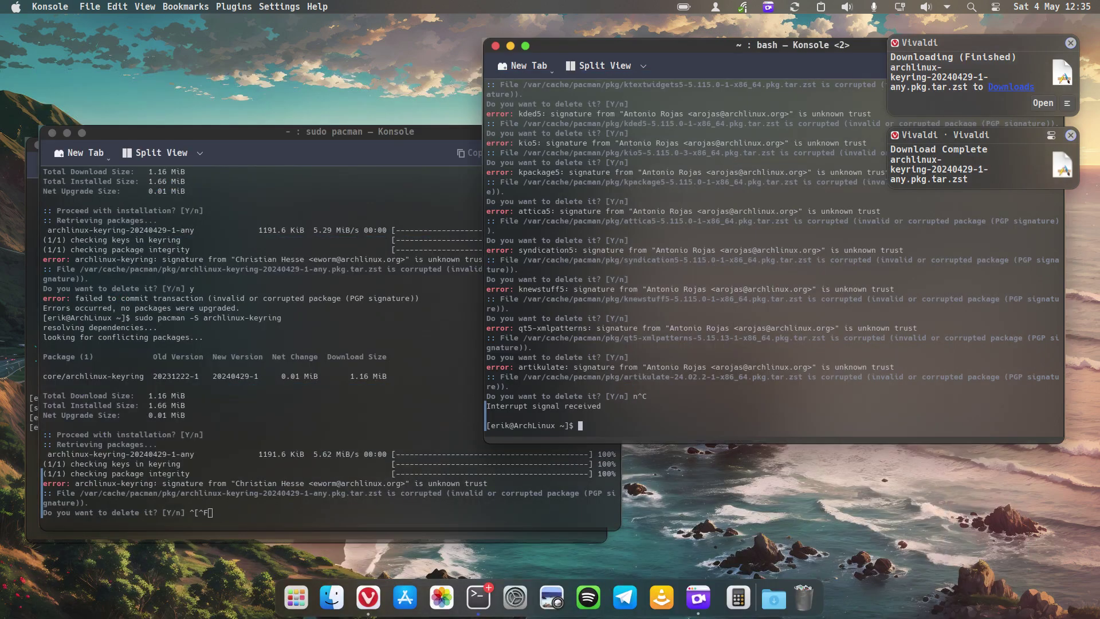
{"action": "key", "text": "super+q"}
{"action": "left_click", "coordinate": [660, 458]}
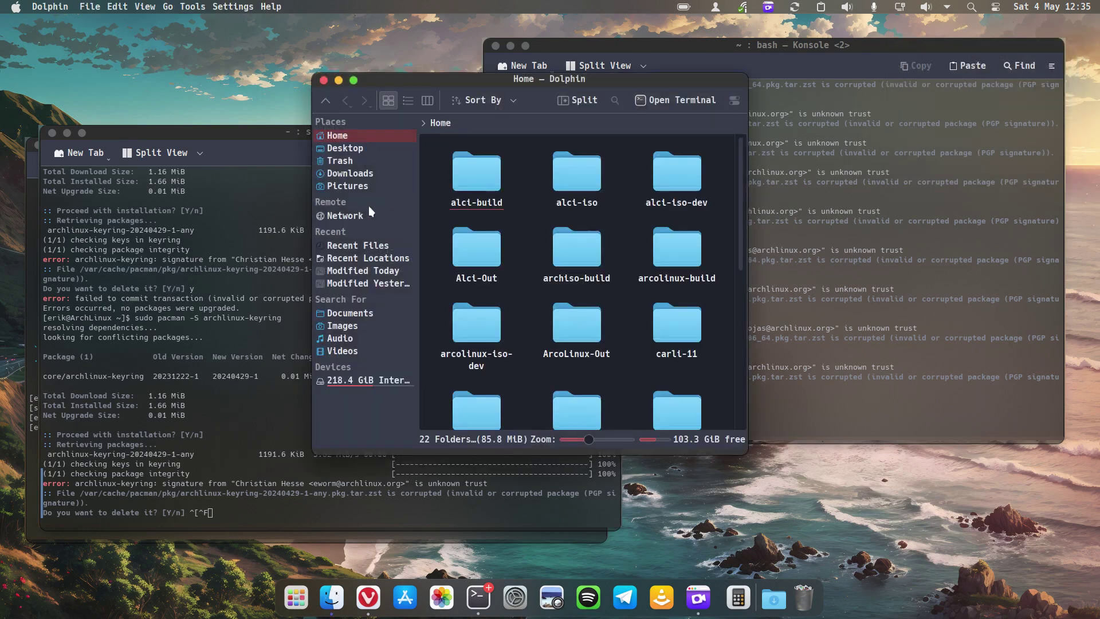
{"action": "scroll", "coordinate": [565, 276], "scroll_direction": "down", "scroll_amount": 4}
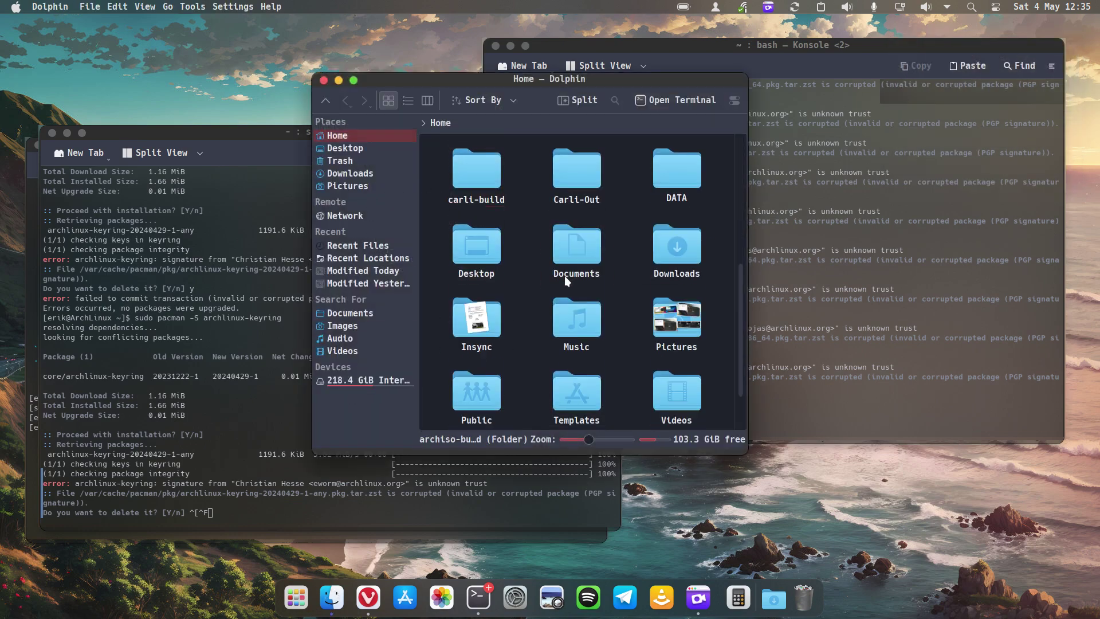
{"action": "double_click", "coordinate": [670, 220]}
{"action": "right_click", "coordinate": [550, 178]}
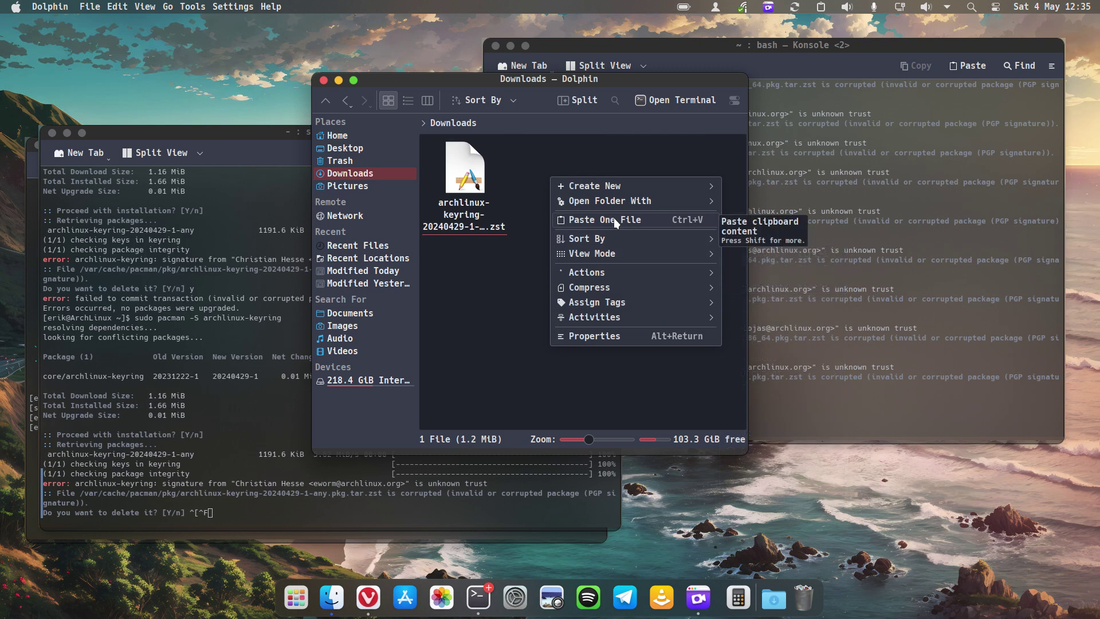
{"action": "left_click", "coordinate": [513, 296]}
{"action": "right_click", "coordinate": [480, 285]}
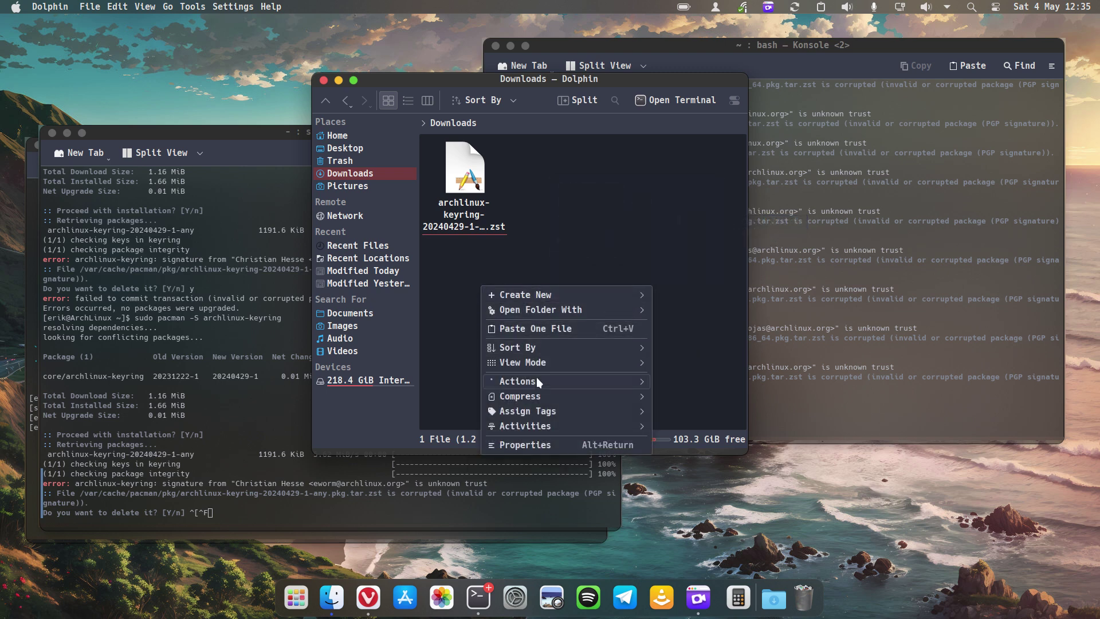
{"action": "mouse_move", "coordinate": [535, 380]}
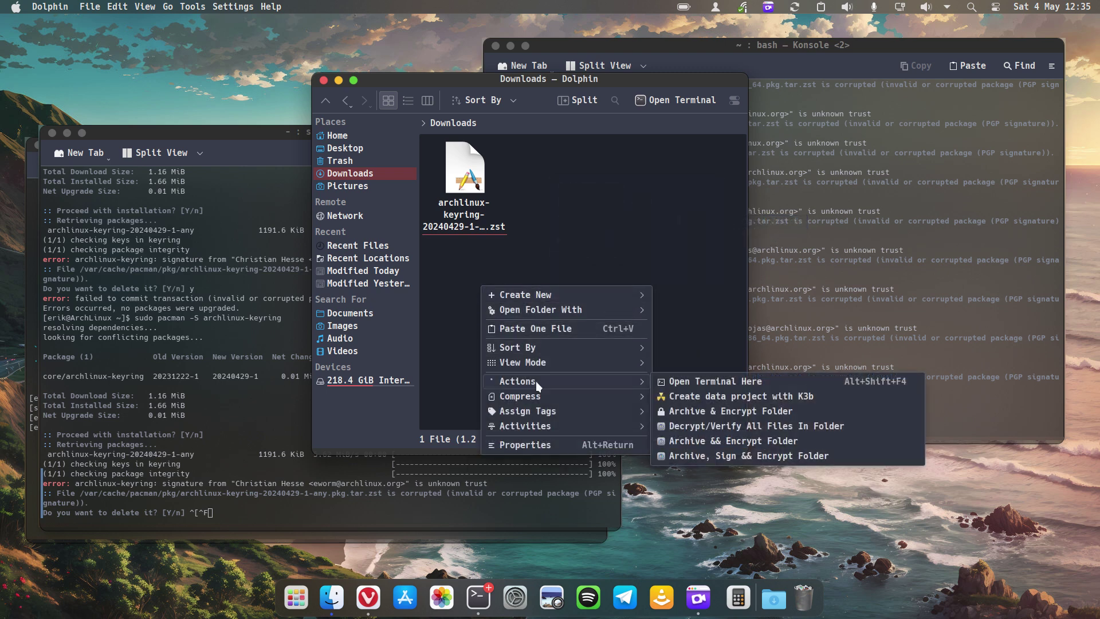
{"action": "left_click", "coordinate": [712, 381]}
Step: Arrange the windows, run sudo pacman -U archlinux-keyring-20240429-1-any.pkg.tar.zst in the Downloads terminal and enter the sudo password
{"action": "left_click_drag", "start_coordinate": [545, 123], "coordinate": [386, 166]}
{"action": "left_click_drag", "start_coordinate": [401, 78], "coordinate": [616, 71]}
{"action": "left_click", "coordinate": [448, 438]}
{"action": "type", "text": "sudo pacman -U archl"}
{"action": "key", "text": "Tab"}
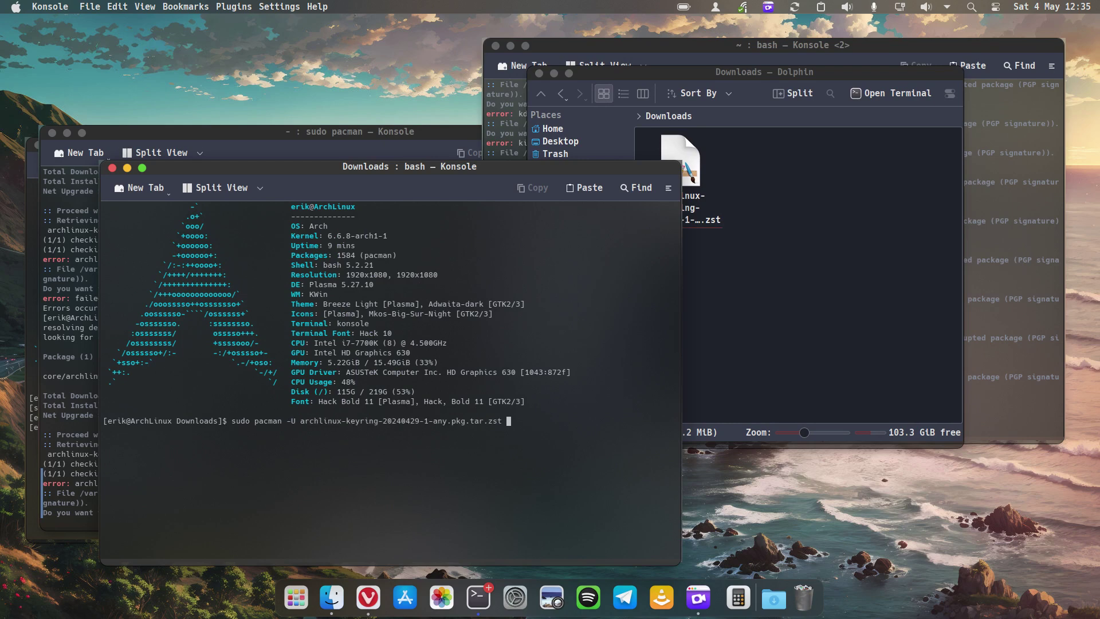
{"action": "key", "text": "Return"}
{"action": "key", "text": "Return"}
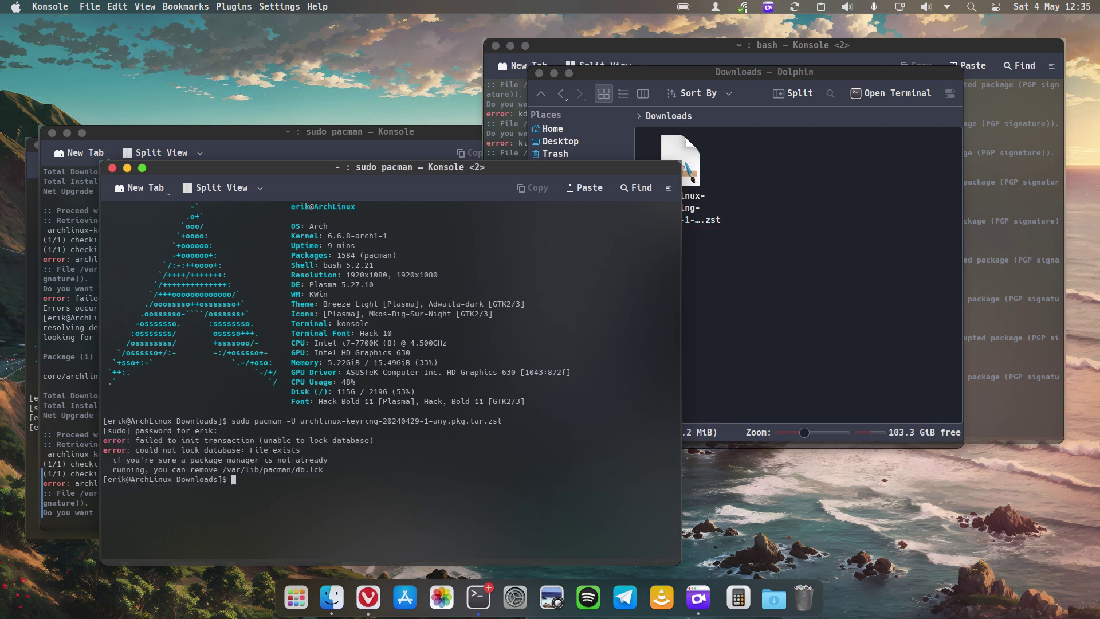
Step: Release the pacman database lock with the unlock command, then rerun and confirm the local archlinux-keyring package installation
{"action": "type", "text": "u"}
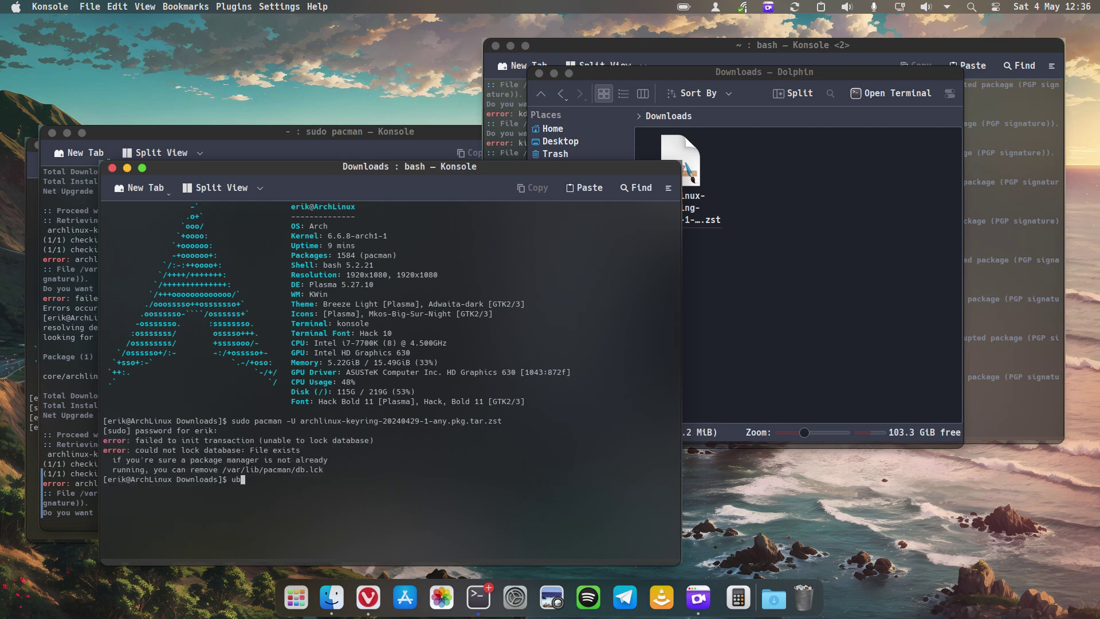
{"action": "type", "text": "nlock"}
{"action": "key", "text": "Return"}
{"action": "key", "text": "Up"}
{"action": "key", "text": "Up"}
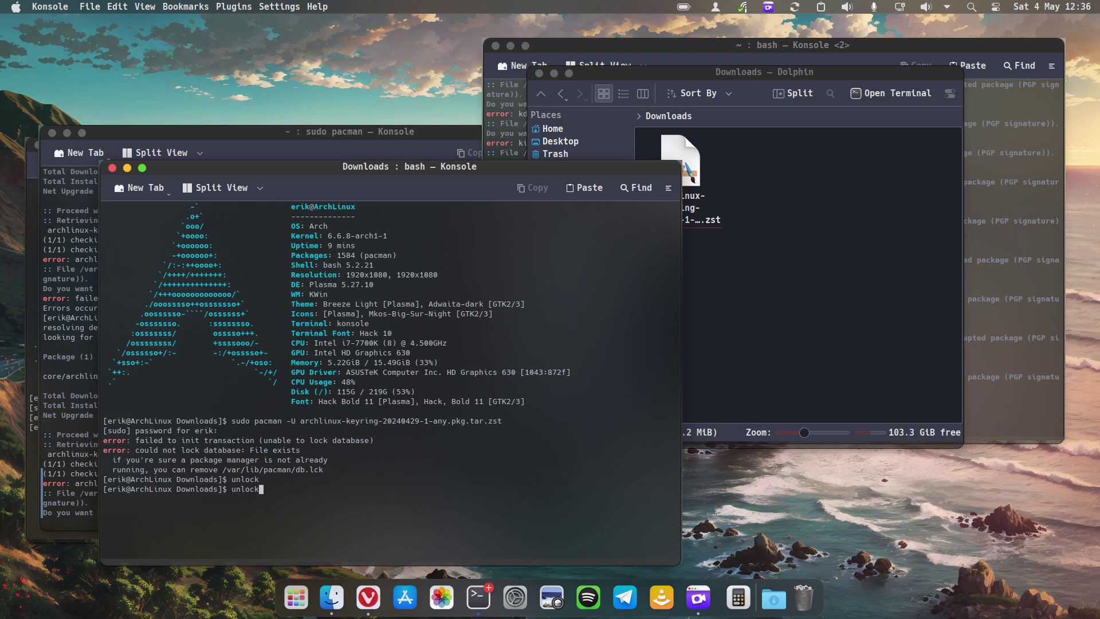
{"action": "key", "text": "Return"}
{"action": "key", "text": "Return"}
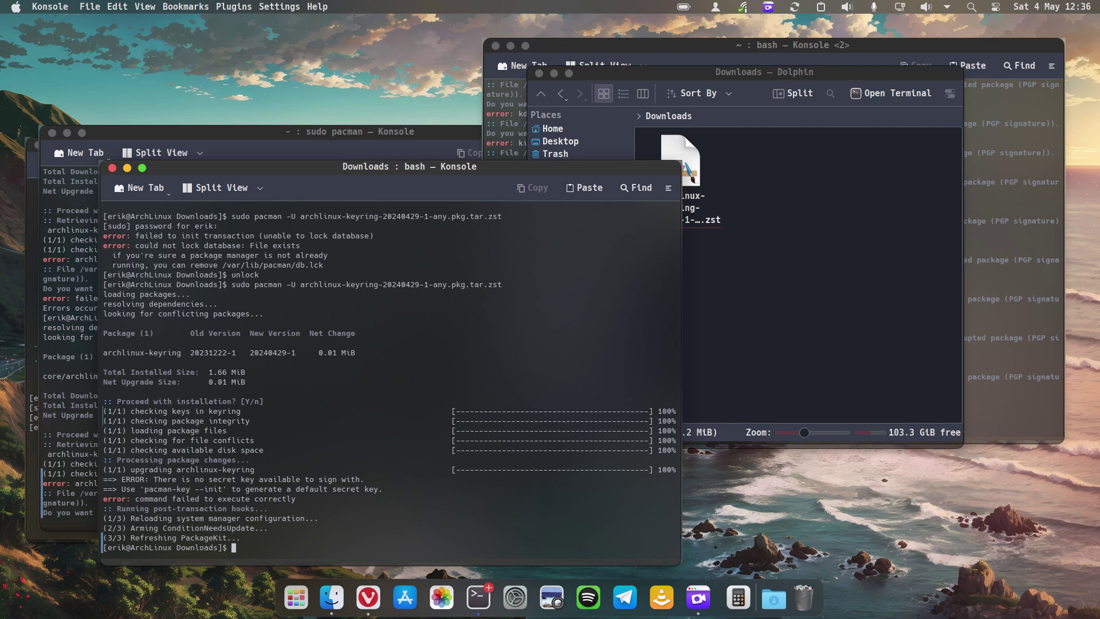
Step: Try the fixkey alias, then initialise the pacman keyring with sudo pacman-key --init
{"action": "type", "text": "fixkey"}
{"action": "key", "text": "Return"}
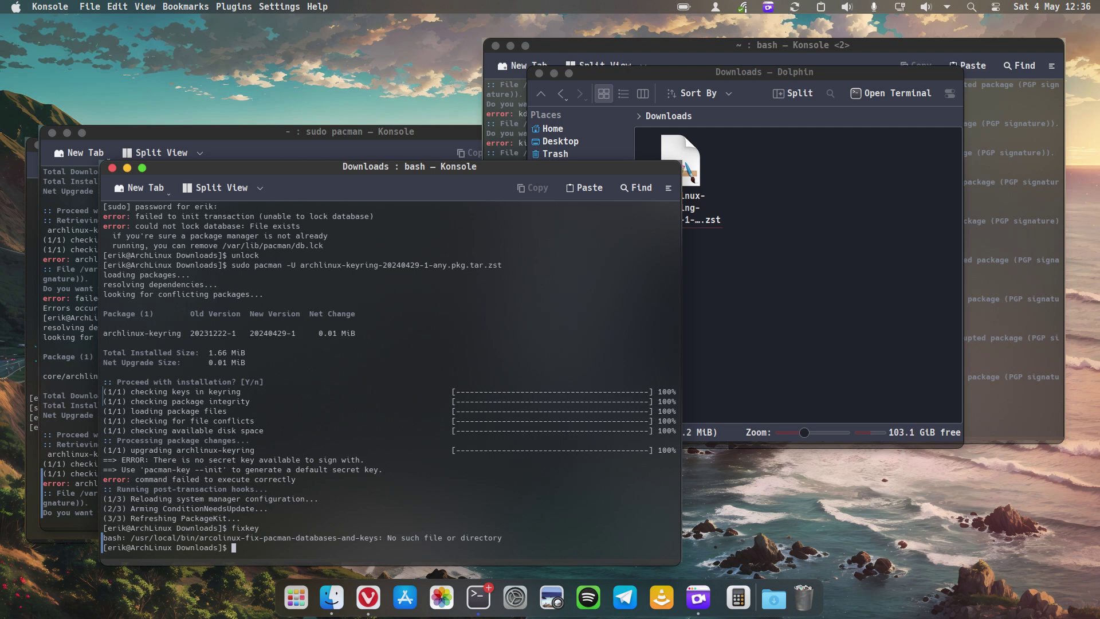
{"action": "type", "text": "sudo pacman-key --init"}
{"action": "key", "text": "Return"}
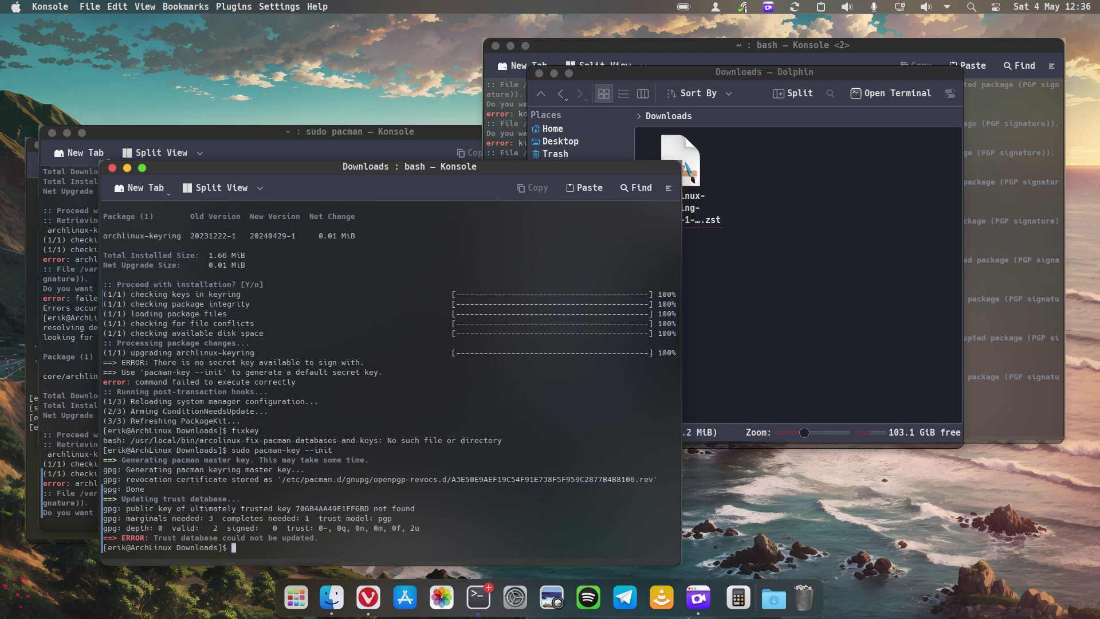
Step: Review the untrusted-signature errors and the package cache path in the full-upgrade terminal
{"action": "left_click", "coordinate": [984, 196]}
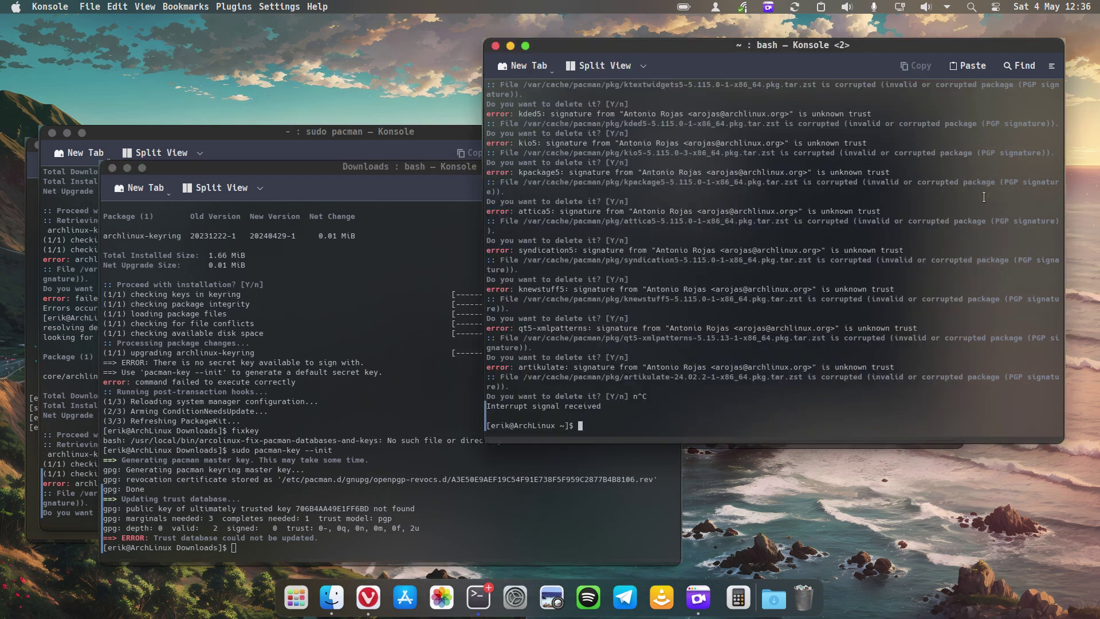
{"action": "scroll", "coordinate": [796, 257], "scroll_direction": "up", "scroll_amount": 6}
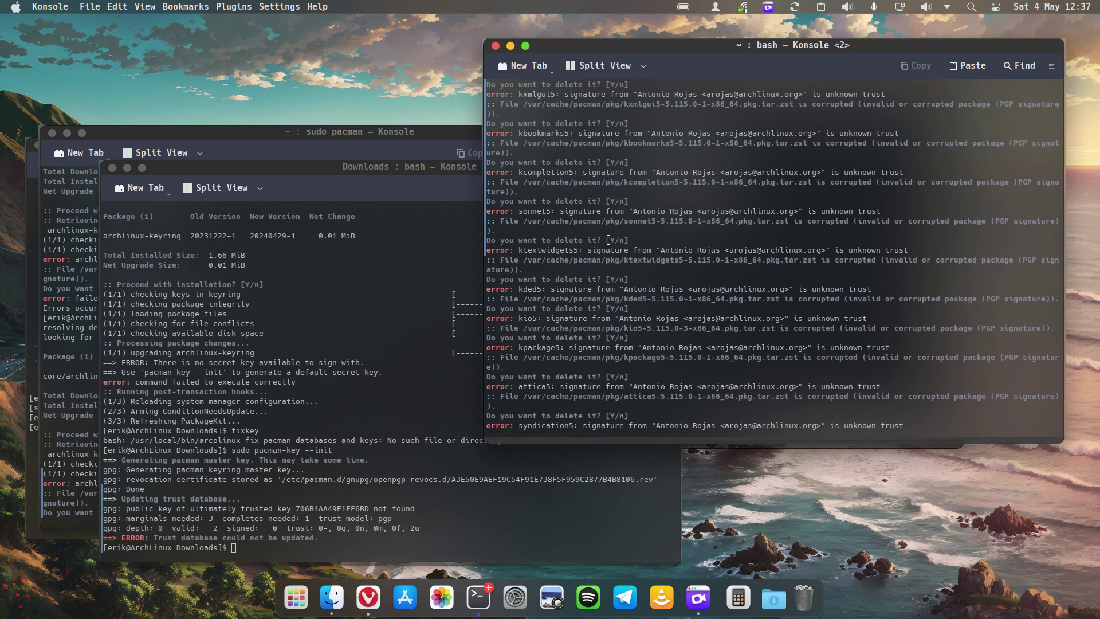
{"action": "left_click_drag", "start_coordinate": [523, 261], "coordinate": [637, 261]}
{"action": "key", "text": "ctrl+c"}
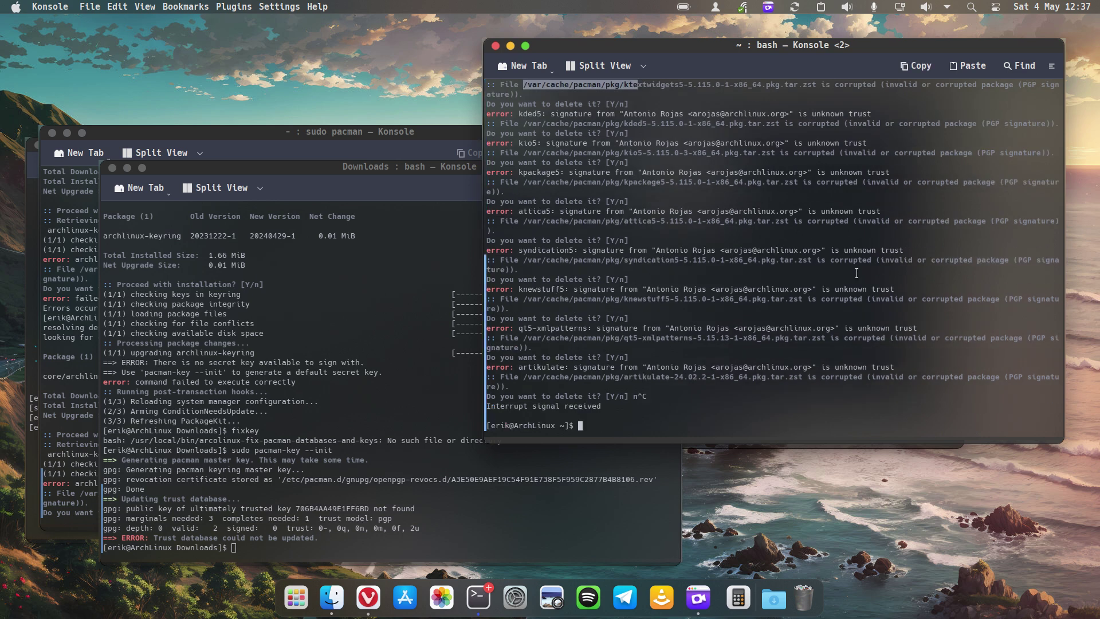
{"action": "left_click", "coordinate": [710, 405]}
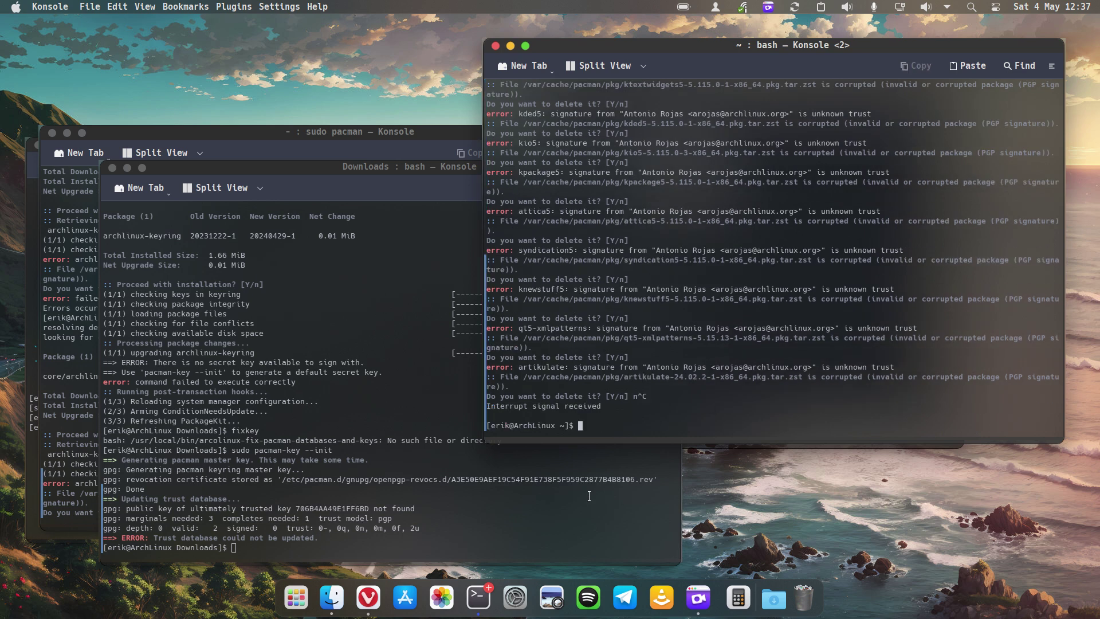
Step: Delete the pacman keyring directory /etc/pacman.d/gnupg/ with sudo rm -rf in the Downloads terminal
{"action": "left_click", "coordinate": [515, 510]}
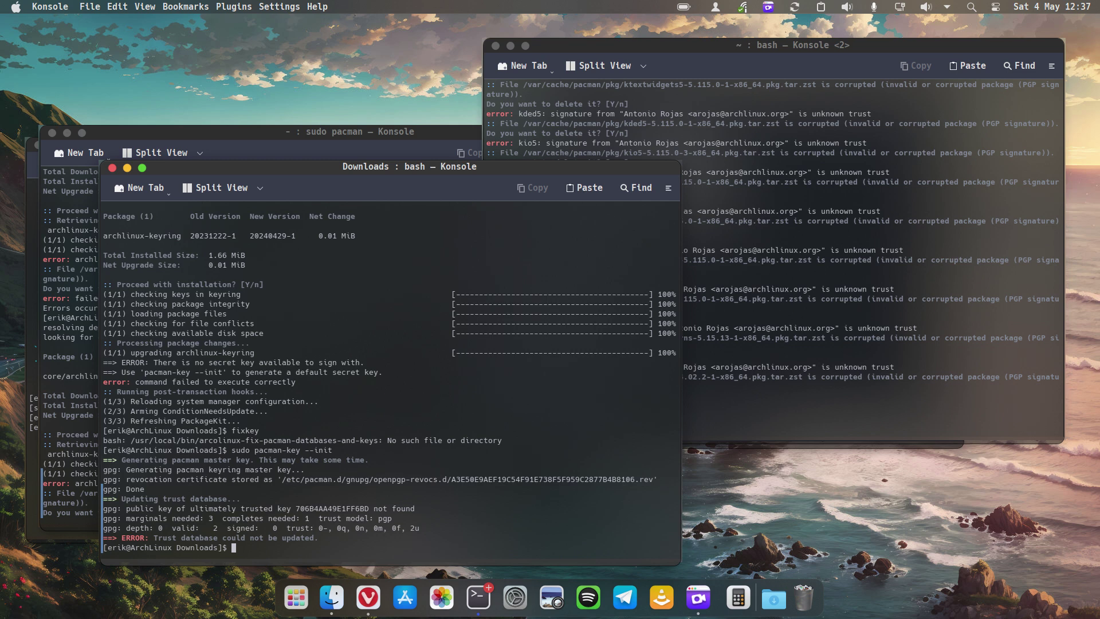
{"action": "type", "text": "sudo rm -rf /ec"}
{"action": "key", "text": "BackSpace"}
{"action": "type", "text": "tc/pacman.d/gnupg/"}
{"action": "key", "text": "Return"}
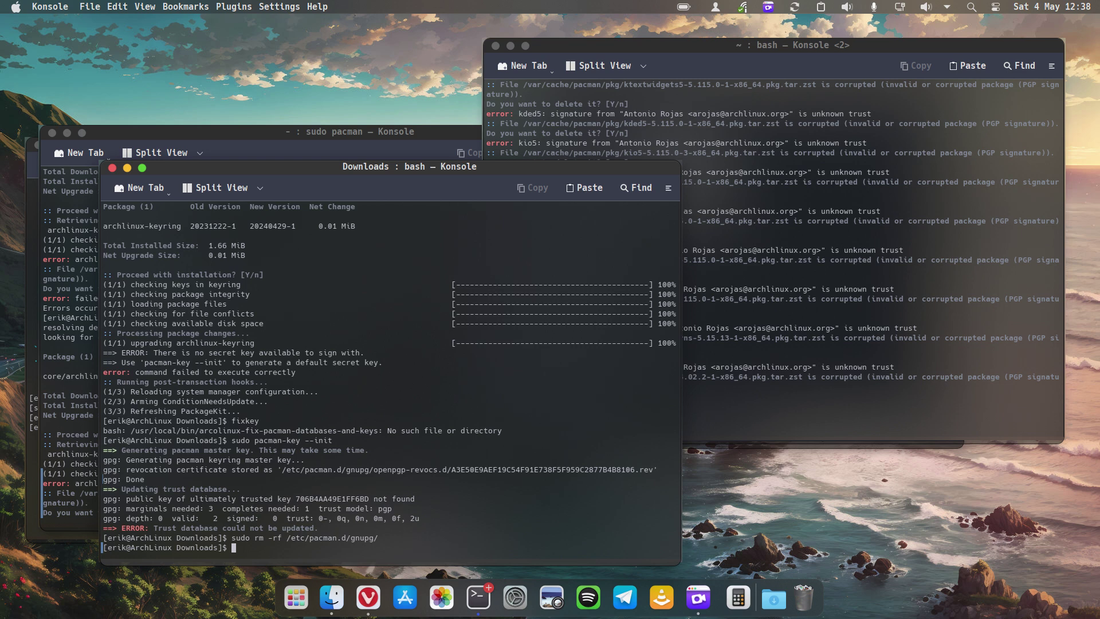
Step: Delete the pacman sync databases with sudo rm /var/lib/pacman/sync/*
{"action": "type", "text": "sudo rm "}
{"action": "type", "text": "/var/li"}
{"action": "type", "text": "b/"}
{"action": "type", "text": "pacman"}
{"action": "type", "text": ":"}
{"action": "type", "text": "sync"}
{"action": "type", "text": "/"}
{"action": "type", "text": "*"}
{"action": "key", "text": "Return"}
Step: Recall and rerun sudo pacman-key --init to generate a fresh pacman keyring
{"action": "key", "text": "Up"}
{"action": "key", "text": "Up"}
{"action": "key", "text": "Up"}
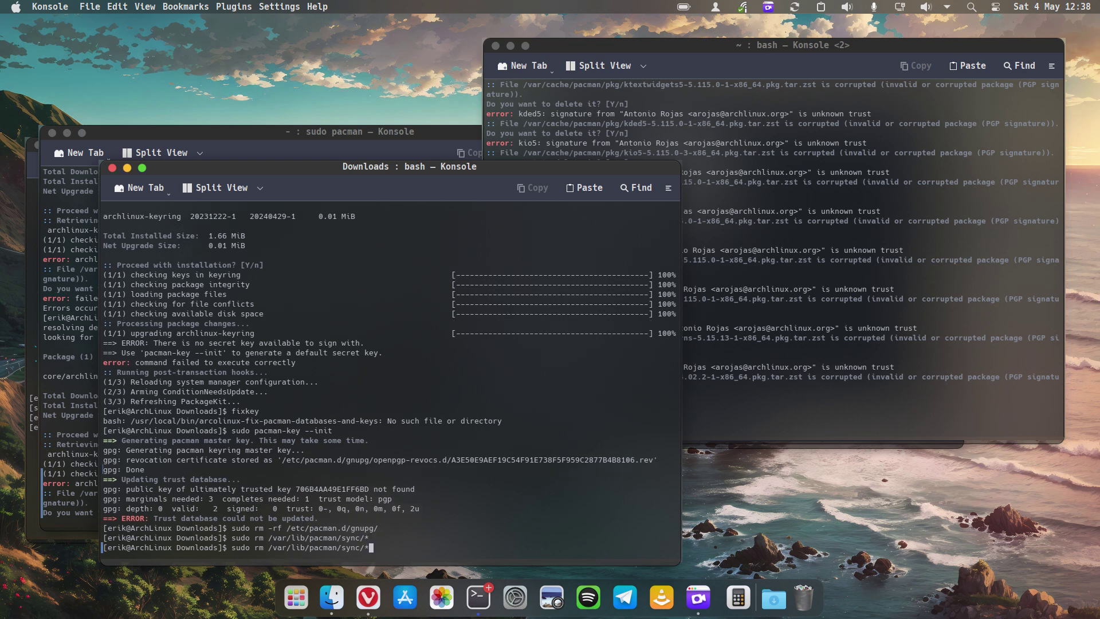
{"action": "key", "text": "Return"}
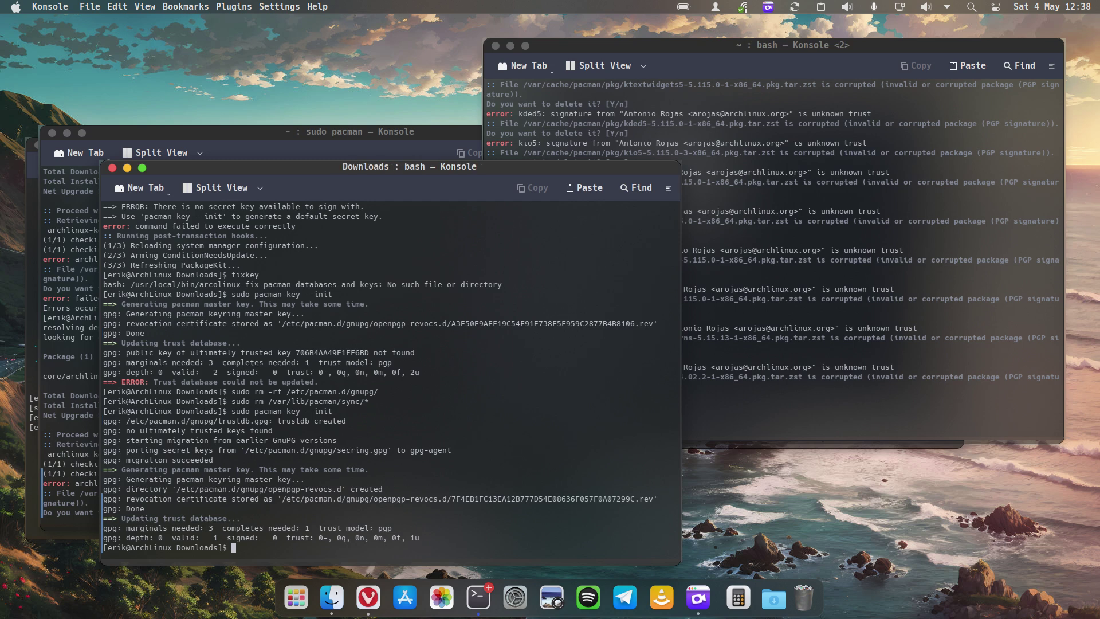
Step: Populate the new keyring with the Arch Linux keys using sudo pacman-key --populate
{"action": "key", "text": "Up"}
{"action": "key", "text": "BackSpace"}
{"action": "key", "text": "BackSpace"}
{"action": "key", "text": "BackSpace"}
{"action": "key", "text": "BackSpace"}
{"action": "type", "text": "populate"}
{"action": "key", "text": "Return"}
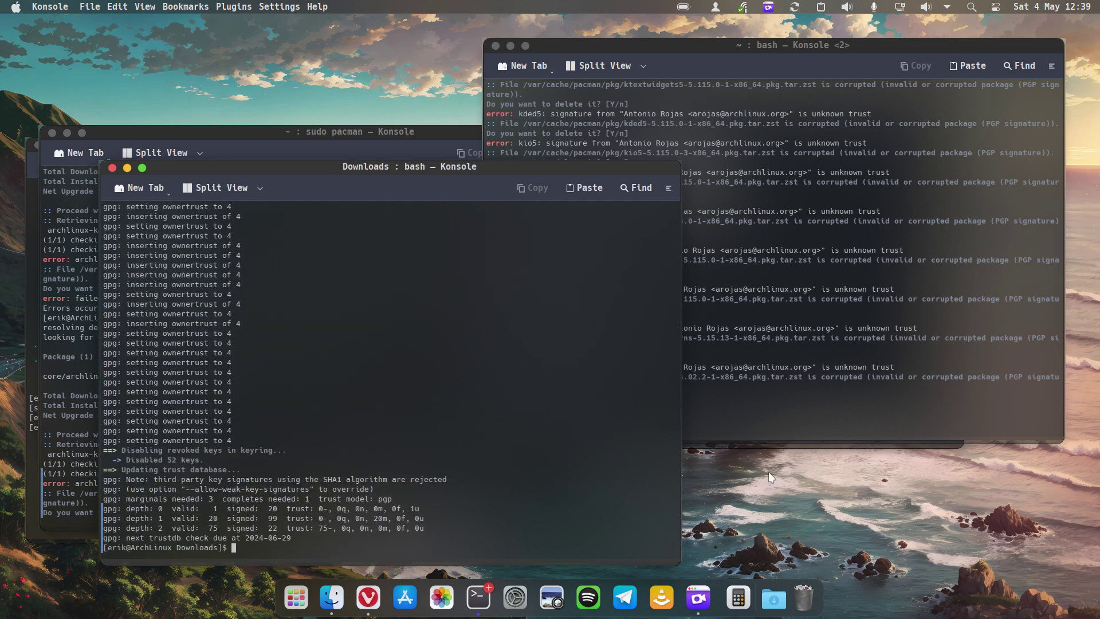
Step: Start a full system upgrade with sudo pacman -Syyu in the upgrade terminal and enter the sudo password
{"action": "left_click", "coordinate": [795, 413]}
{"action": "type", "text": "s"}
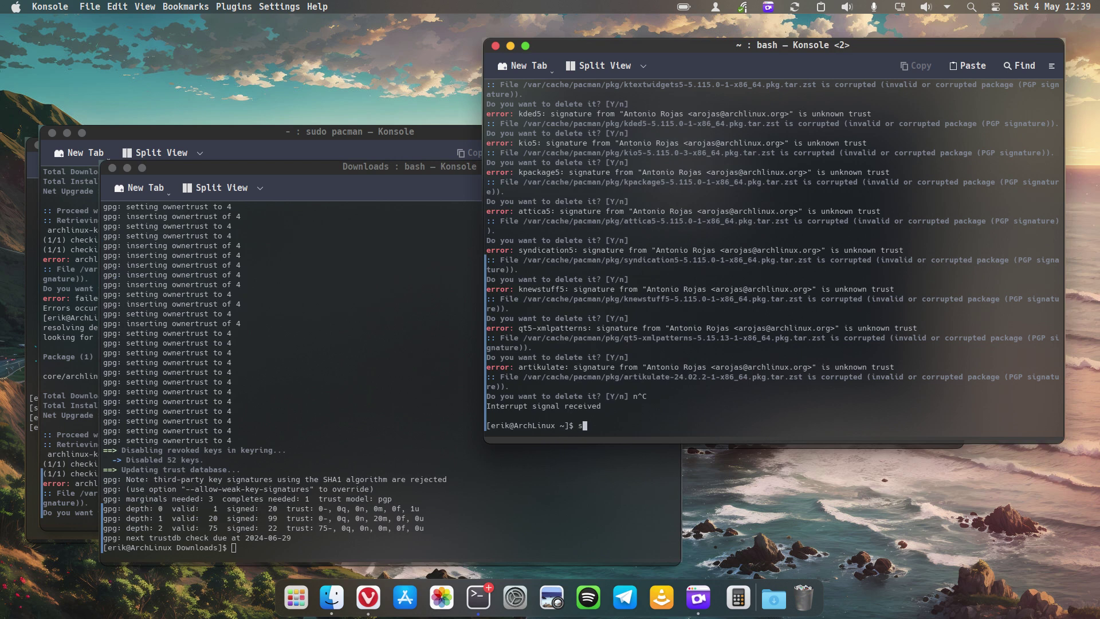
{"action": "type", "text": "udo pacman -Syyu"}
{"action": "key", "text": "Return"}
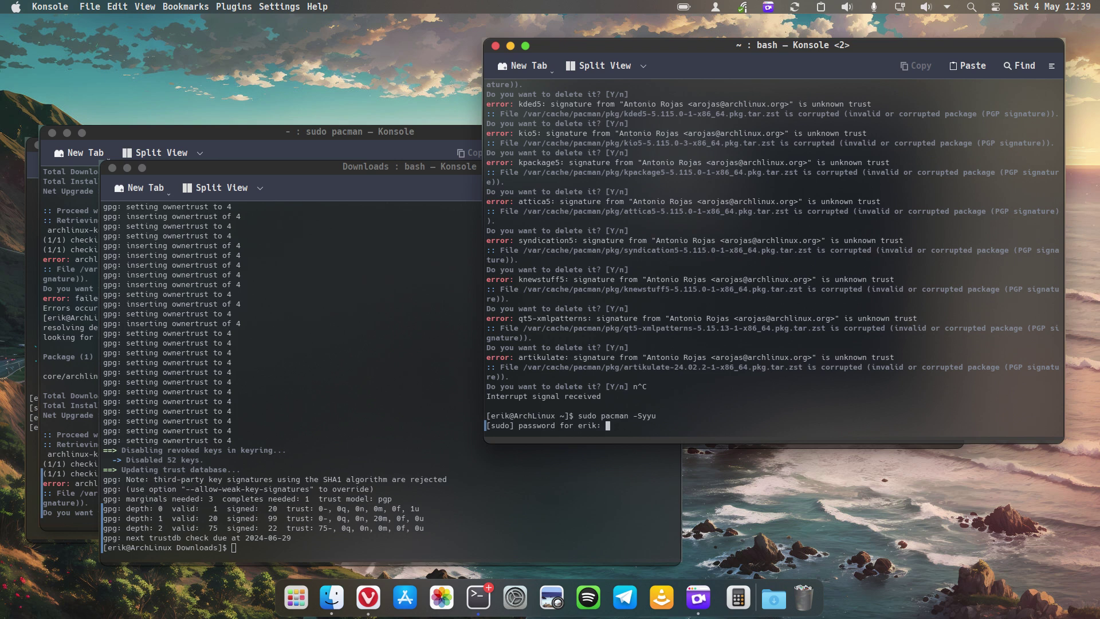
{"action": "key", "text": "Return"}
Step: Accept the default answer to every package replacement question in the full system upgrade and proceed with the installation
{"action": "key", "text": "Return"}
{"action": "key", "text": "Return"}
{"action": "key", "text": "Return"}
{"action": "key", "text": "Return"}
{"action": "key", "text": "Return"}
{"action": "key", "text": "Return"}
{"action": "key", "text": "Return"}
{"action": "key", "text": "Return"}
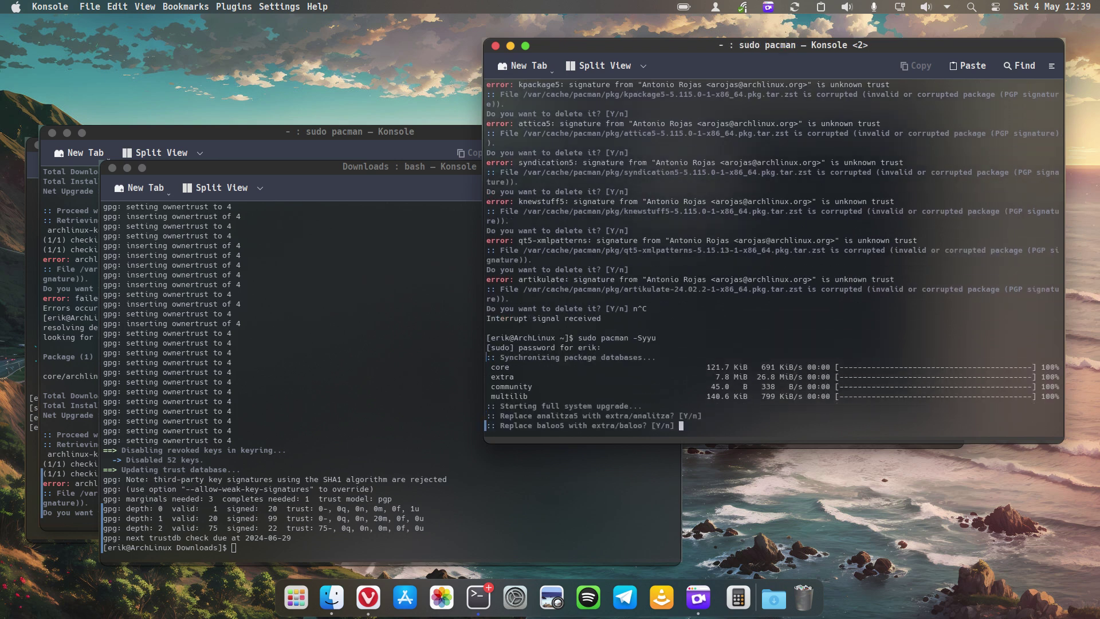
{"action": "key", "text": "Return"}
{"action": "key", "text": "Return"}
{"action": "key", "text": "Return"}
{"action": "key", "text": "Return"}
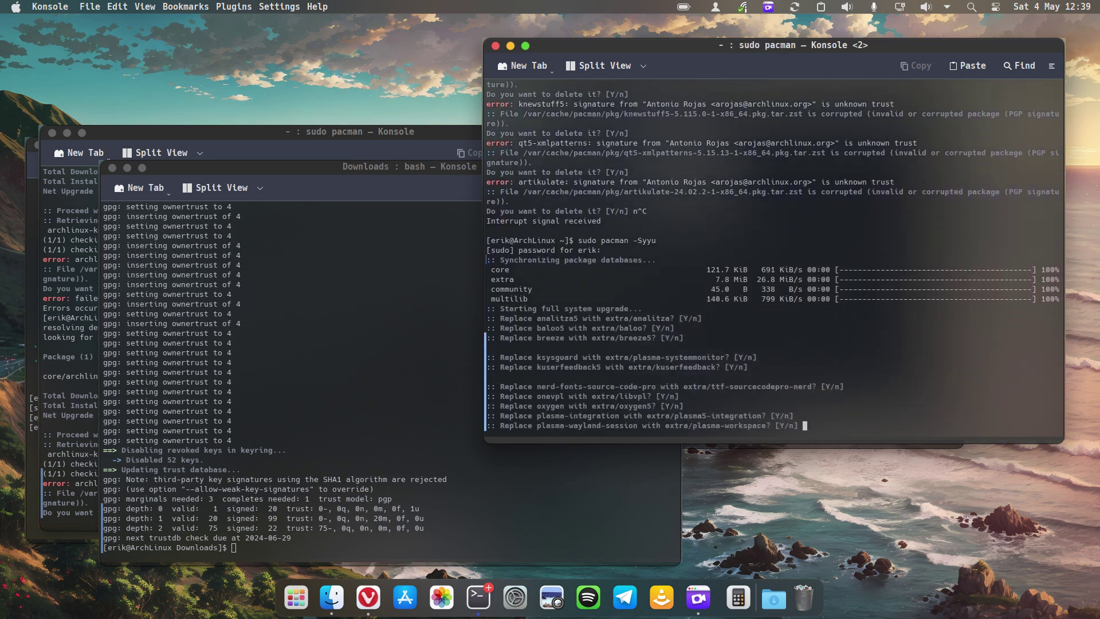
{"action": "key", "text": "Return"}
{"action": "key", "text": "Return"}
{"action": "key", "text": "Return"}
{"action": "key", "text": "Return"}
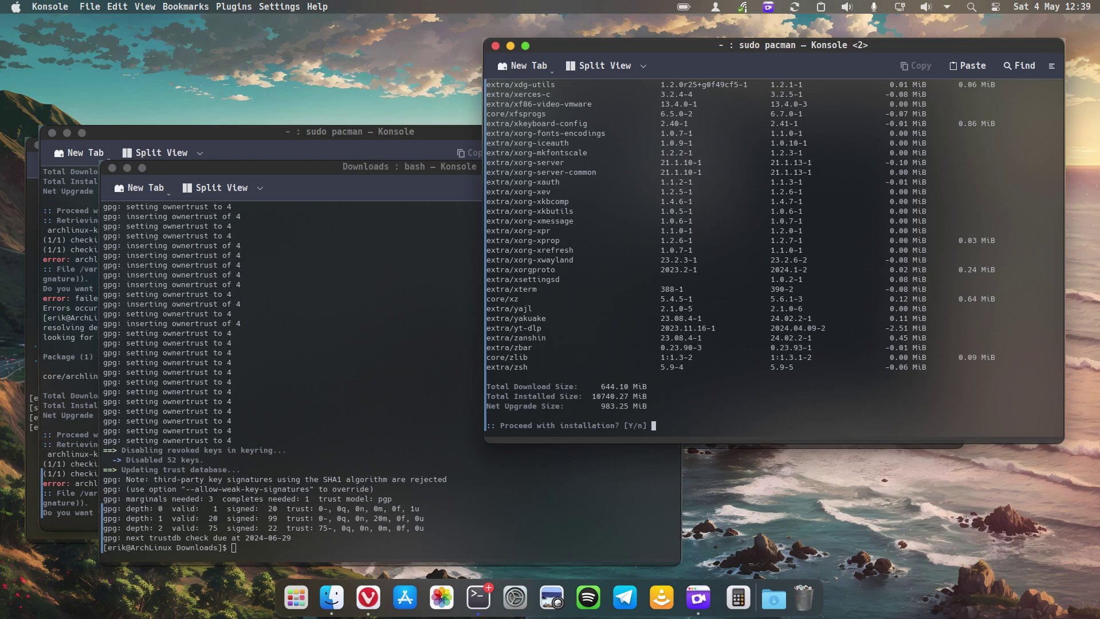
{"action": "key", "text": "Return"}
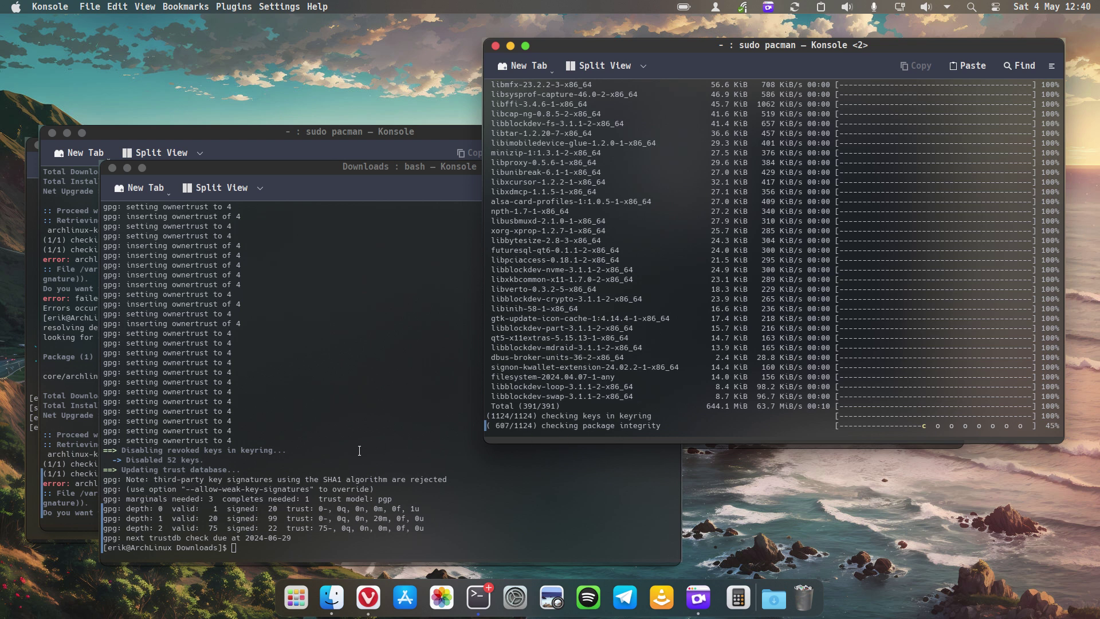
Step: Highlight the line about disabled keys in the pacman-key output and bring the upgrade terminal back to the front
{"action": "left_click_drag", "start_coordinate": [203, 460], "coordinate": [125, 460]}
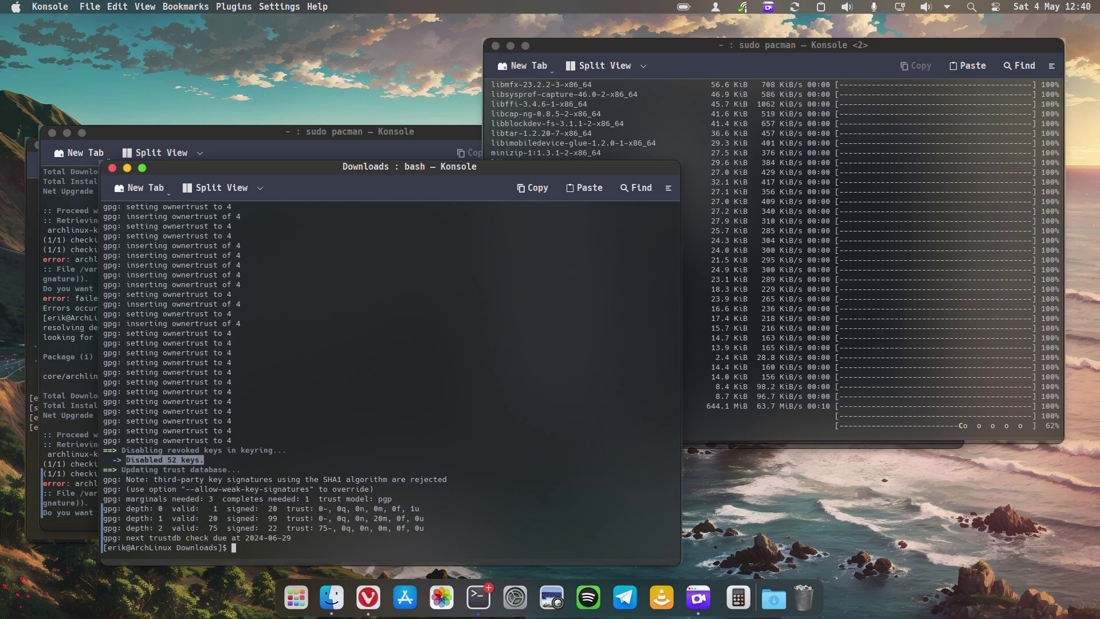
{"action": "left_click", "coordinate": [789, 46]}
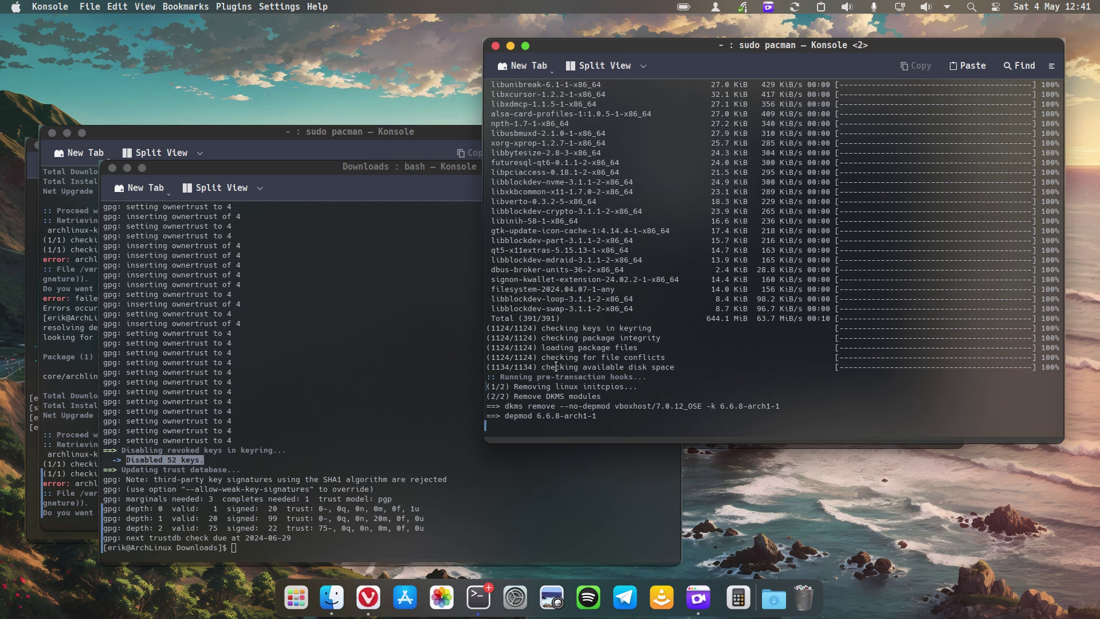
Step: Switch to Vivaldi and load github.com/arcolinux in the DistroWatch tab
{"action": "left_click", "coordinate": [369, 598]}
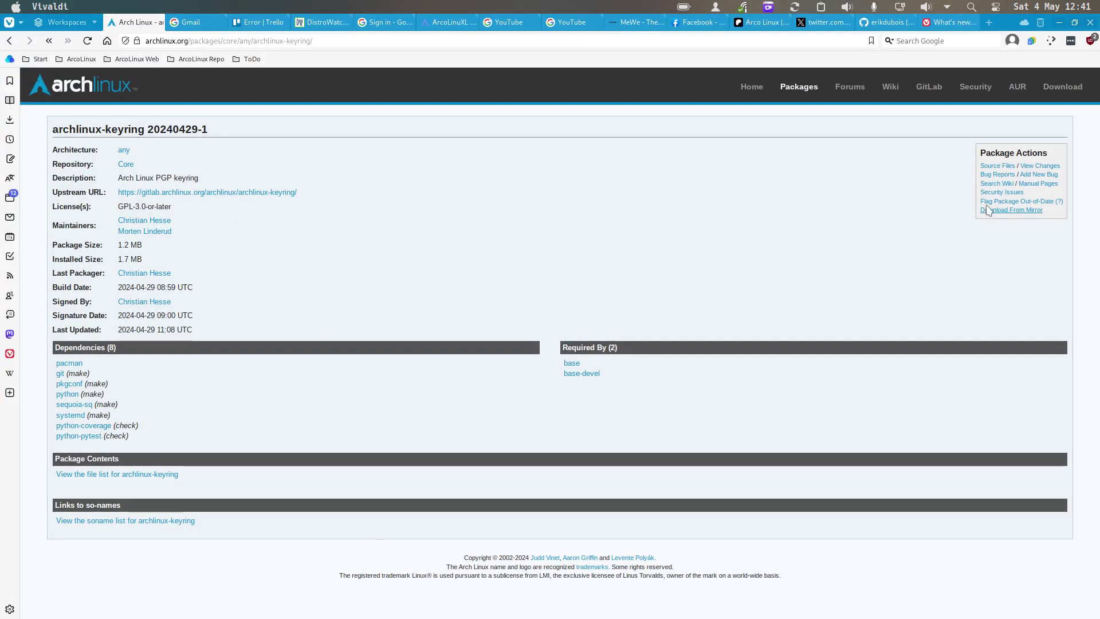
{"action": "left_click", "coordinate": [321, 21]}
{"action": "left_click", "coordinate": [301, 41]}
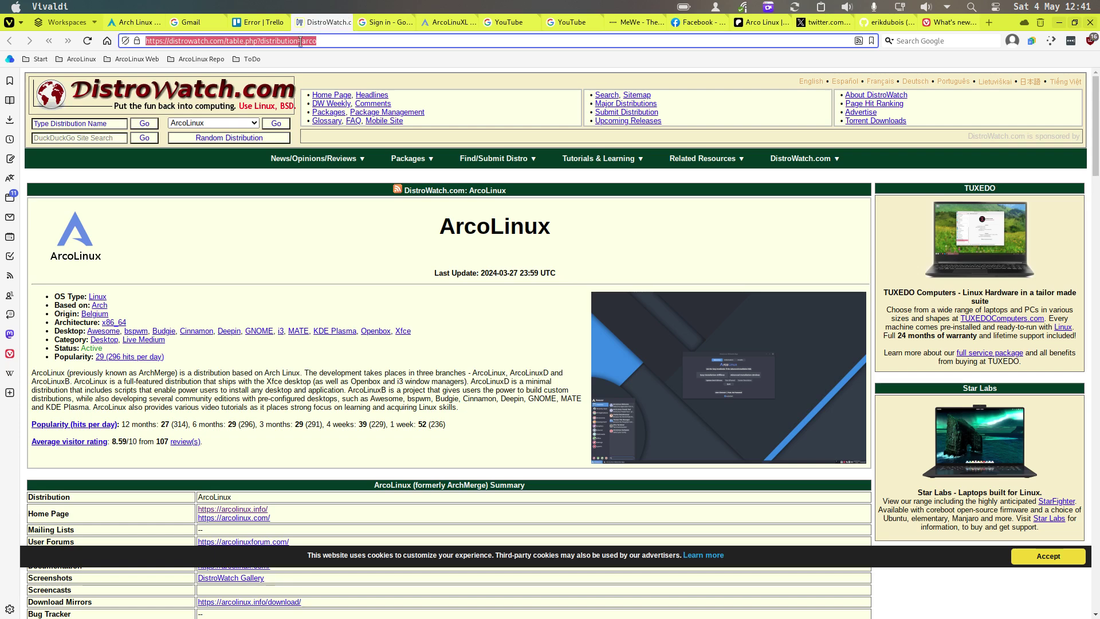
{"action": "type", "text": "github.com/arcolinux"}
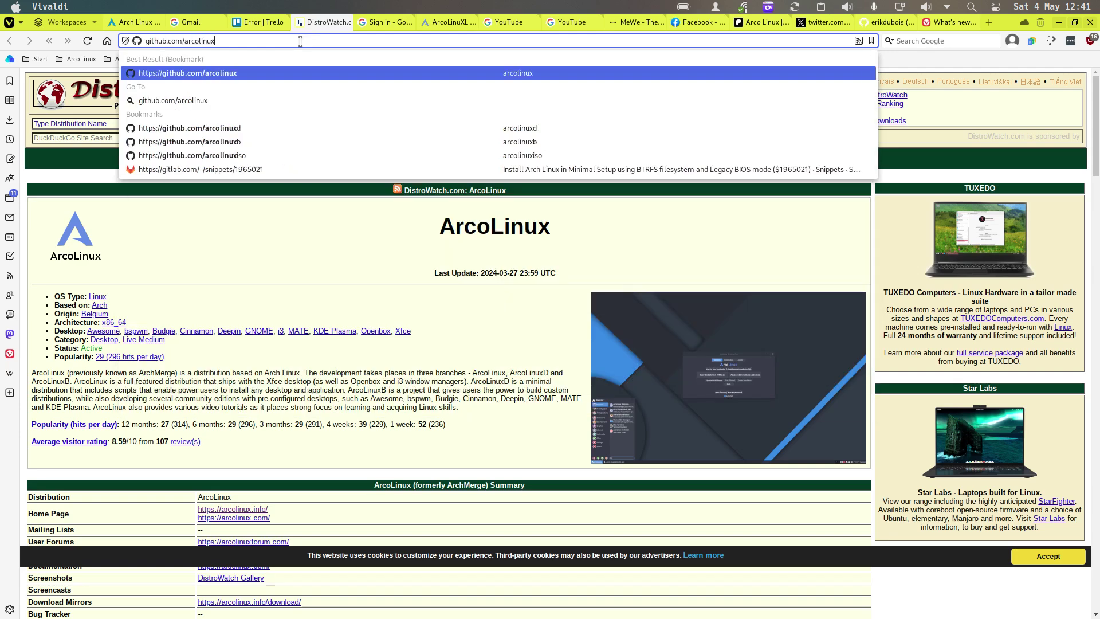
{"action": "key", "text": "Return"}
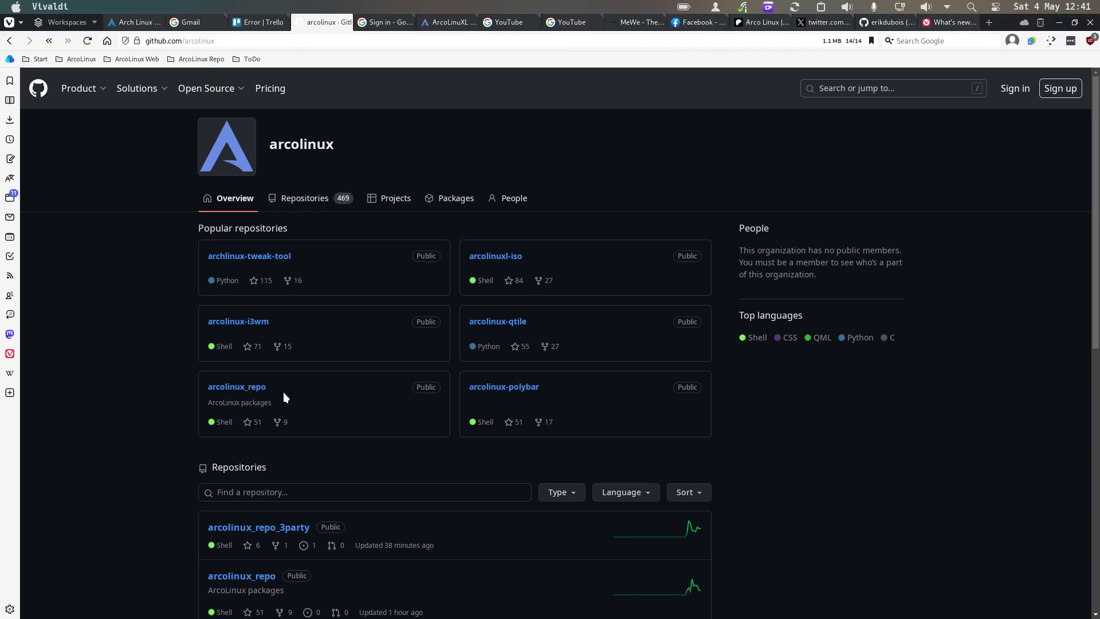
Step: Search the arcolinux repositories for "system-con" and open the arcolinuxd-system-config repository
{"action": "left_click", "coordinate": [271, 496]}
{"action": "type", "text": "syste"}
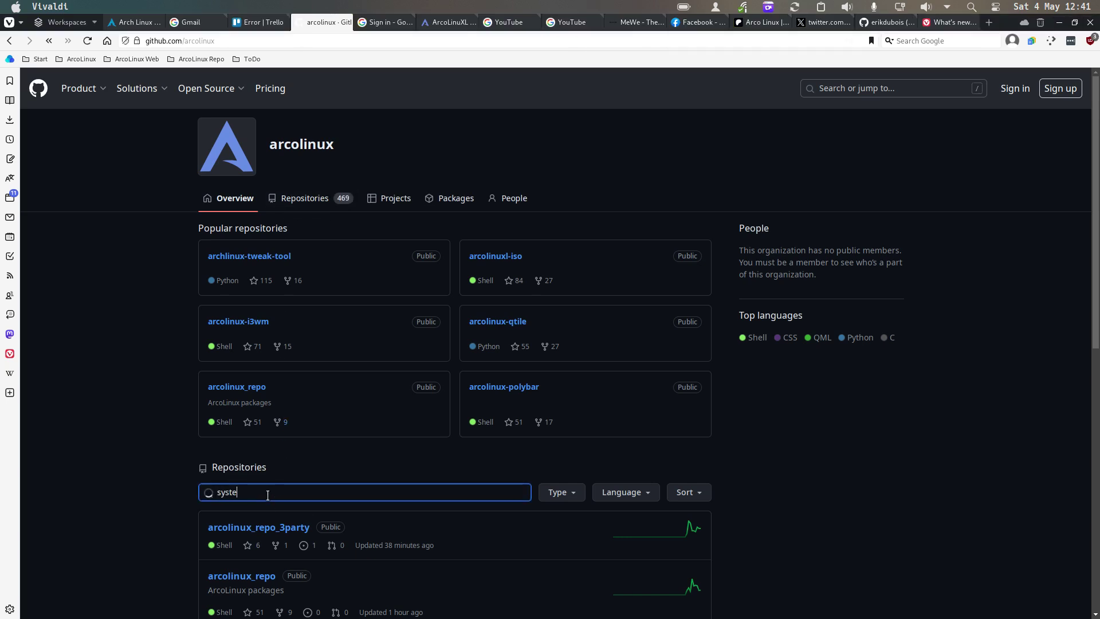
{"action": "type", "text": "m-con"}
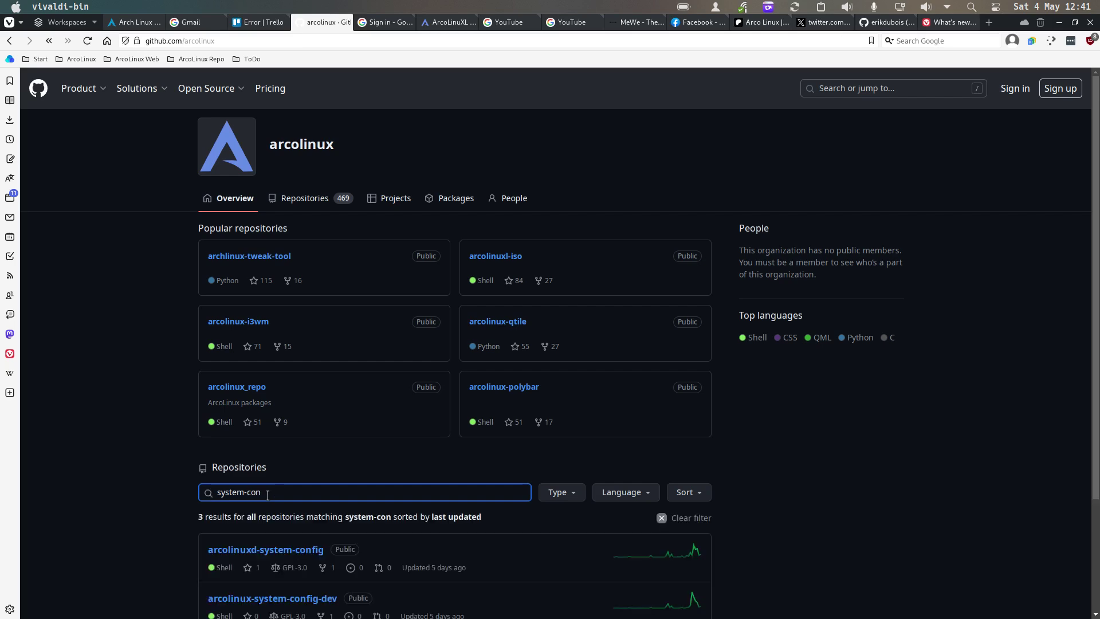
{"action": "scroll", "coordinate": [274, 493], "scroll_direction": "down", "scroll_amount": 2}
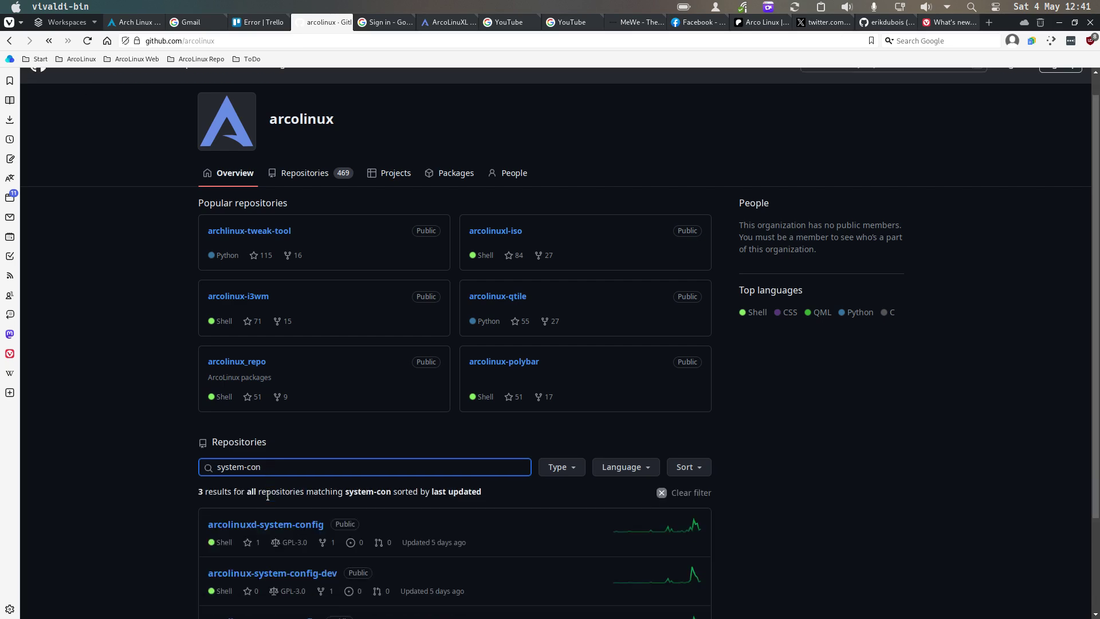
{"action": "left_click", "coordinate": [281, 484]}
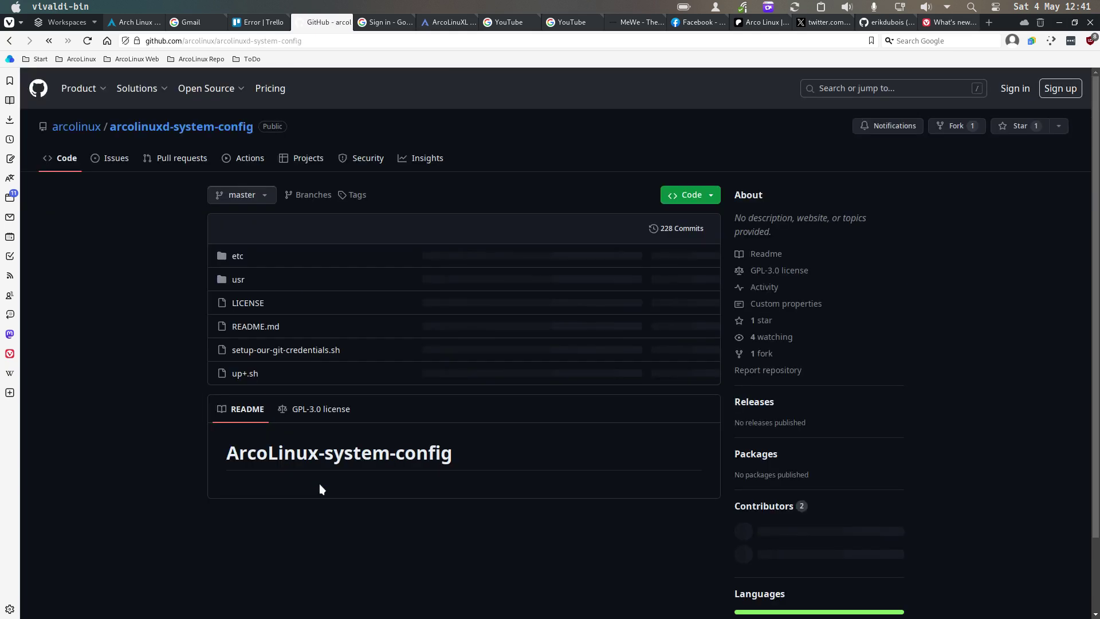
Step: Open the arcolinux-fix-pacman-databases-and-keys script in the repository's usr/local/bin folder
{"action": "left_click", "coordinate": [238, 279]}
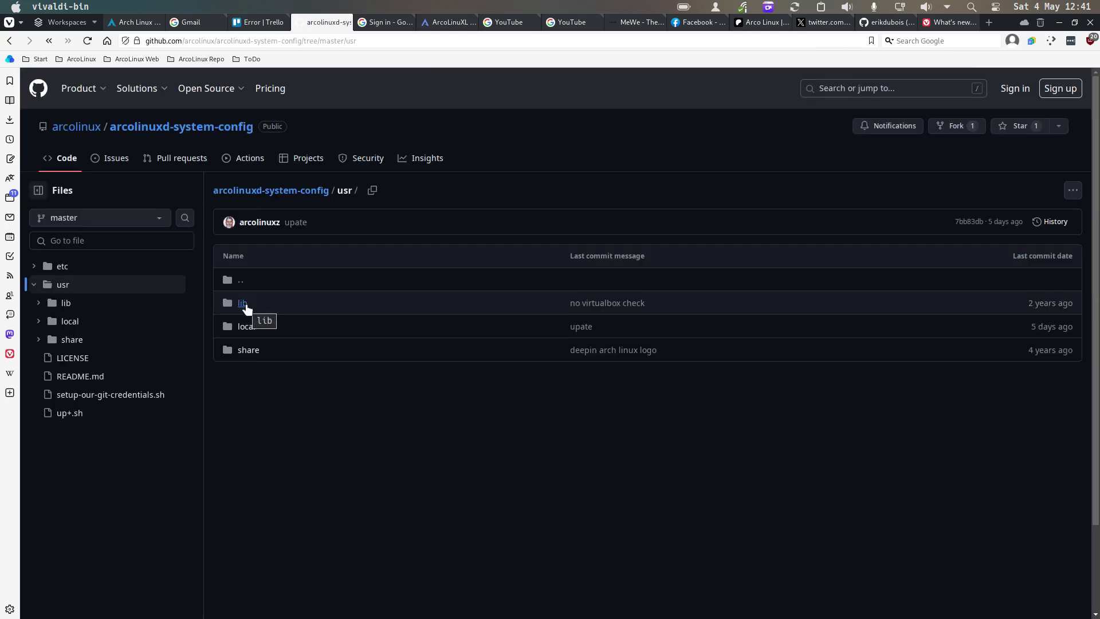
{"action": "left_click", "coordinate": [252, 327]}
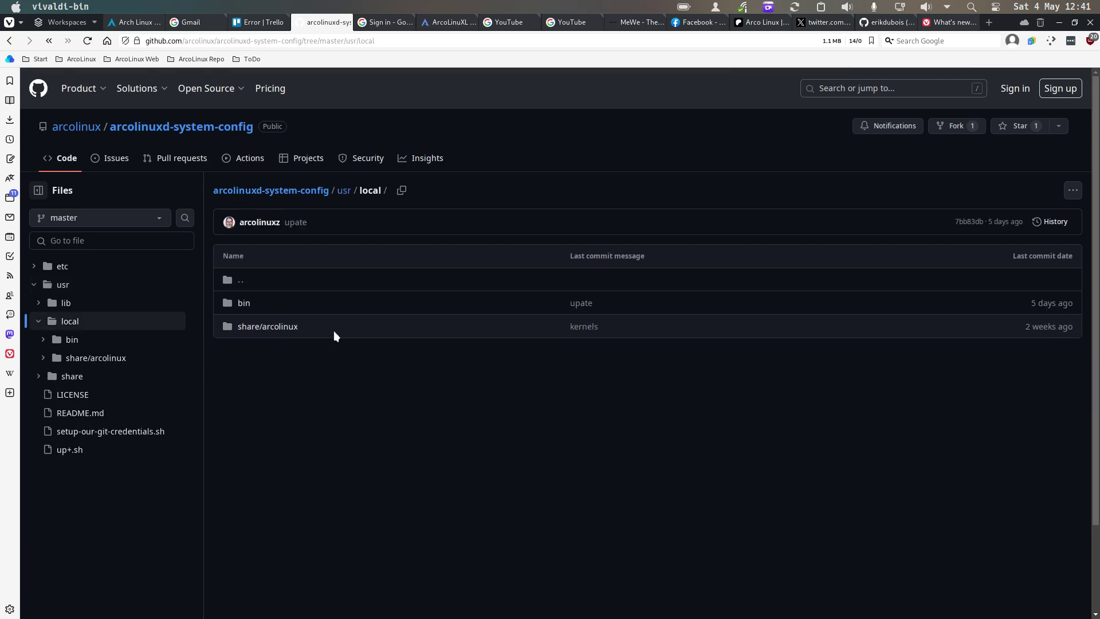
{"action": "left_click", "coordinate": [268, 303]}
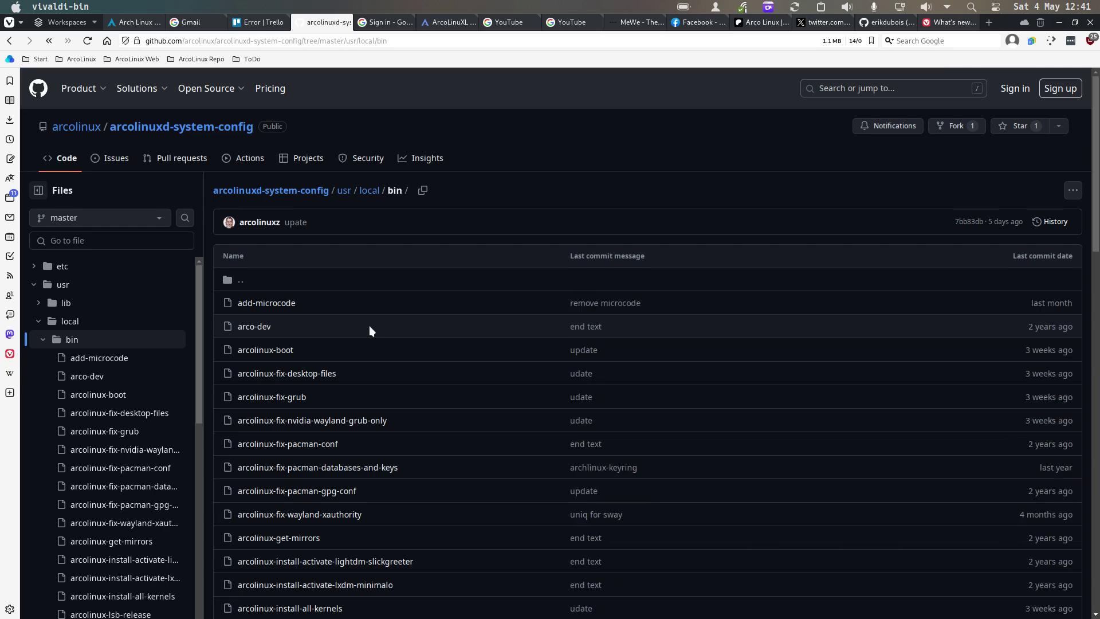
{"action": "scroll", "coordinate": [369, 326], "scroll_direction": "down", "scroll_amount": 1}
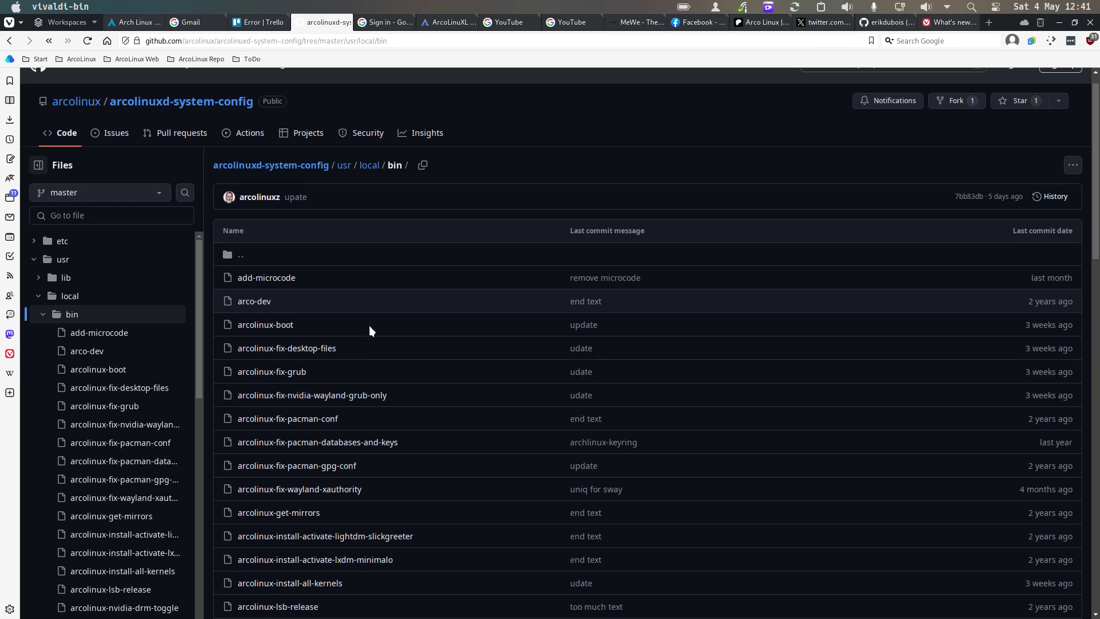
{"action": "left_click", "coordinate": [333, 398]}
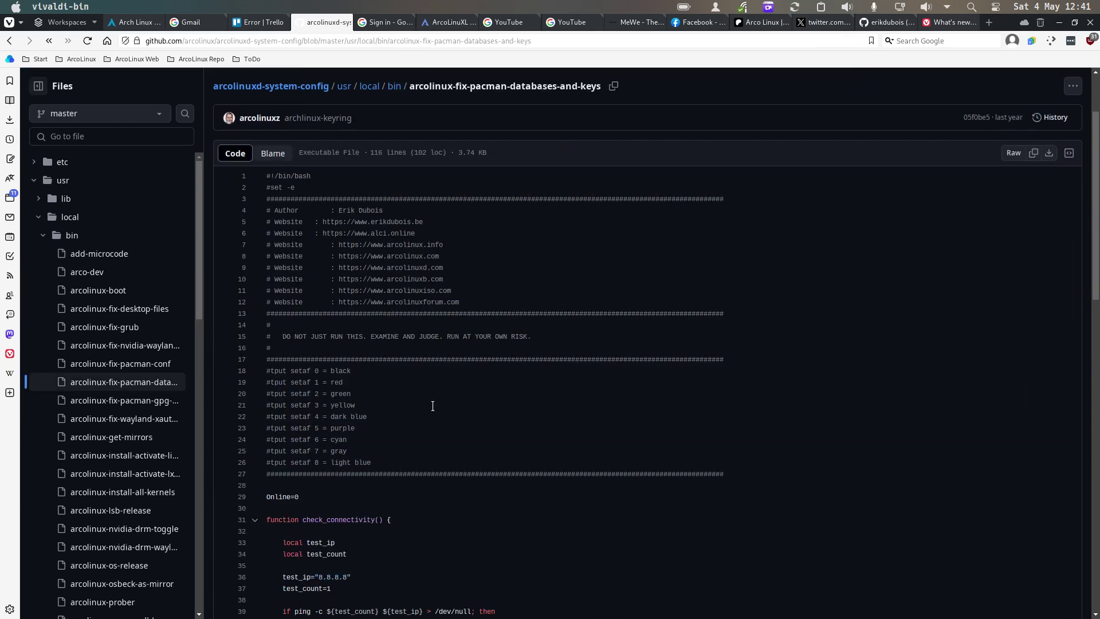
Step: Examine the script's connectivity check, its archlinux-keyring installation command and the line that removes the pacman sync databases
{"action": "scroll", "coordinate": [484, 418], "scroll_direction": "down", "scroll_amount": 6}
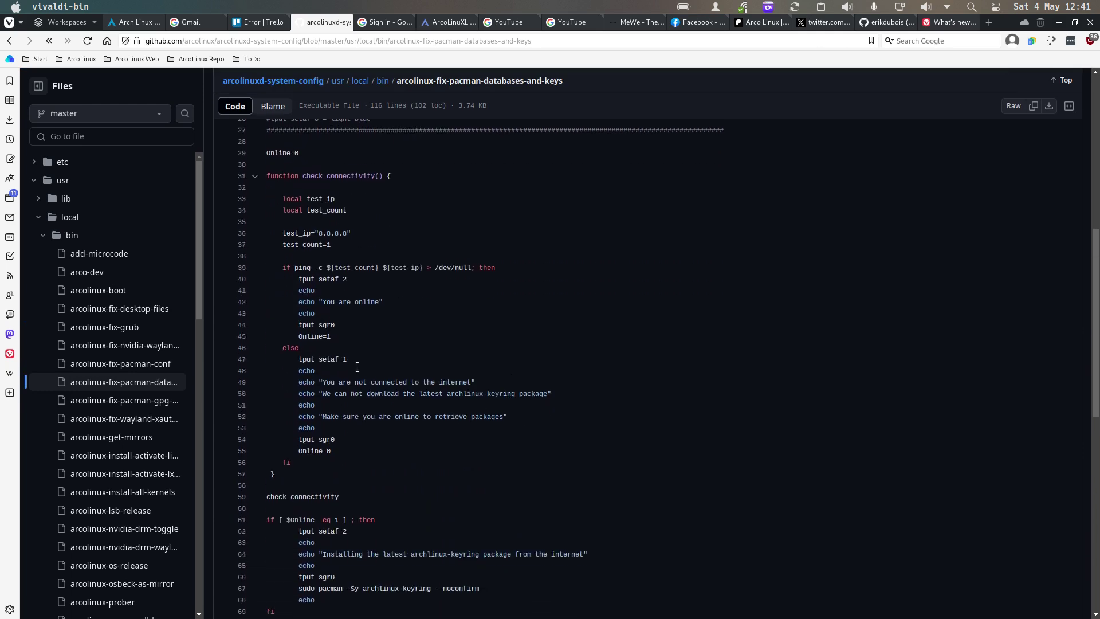
{"action": "scroll", "coordinate": [383, 381], "scroll_direction": "down", "scroll_amount": 5}
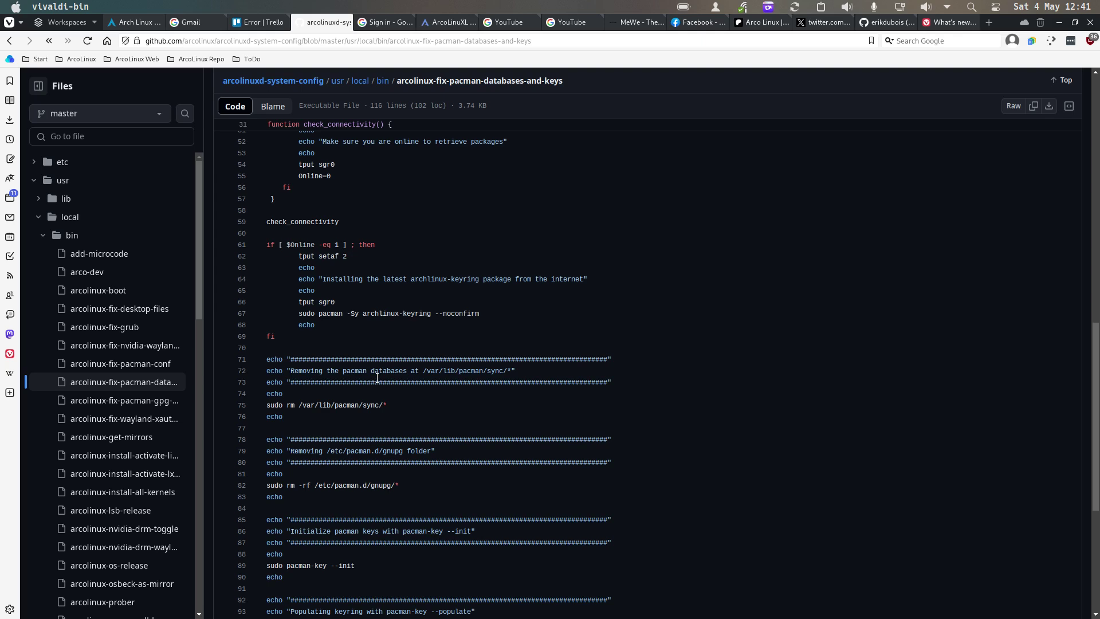
{"action": "scroll", "coordinate": [377, 379], "scroll_direction": "down", "scroll_amount": 3}
{"action": "scroll", "coordinate": [377, 378], "scroll_direction": "up", "scroll_amount": 5}
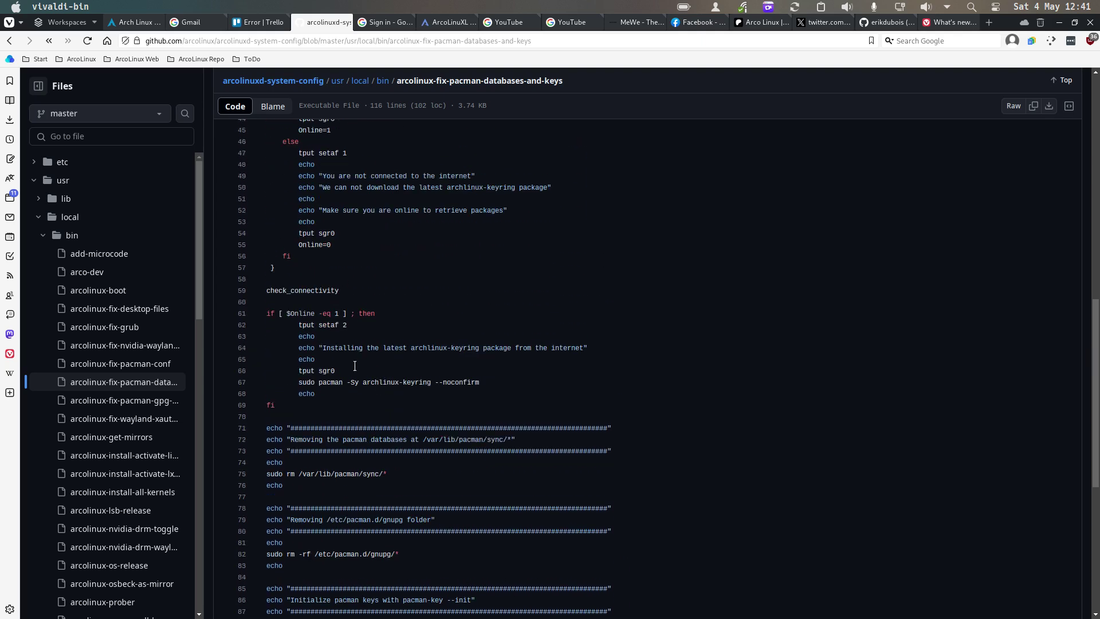
{"action": "left_click_drag", "start_coordinate": [319, 383], "coordinate": [511, 389]}
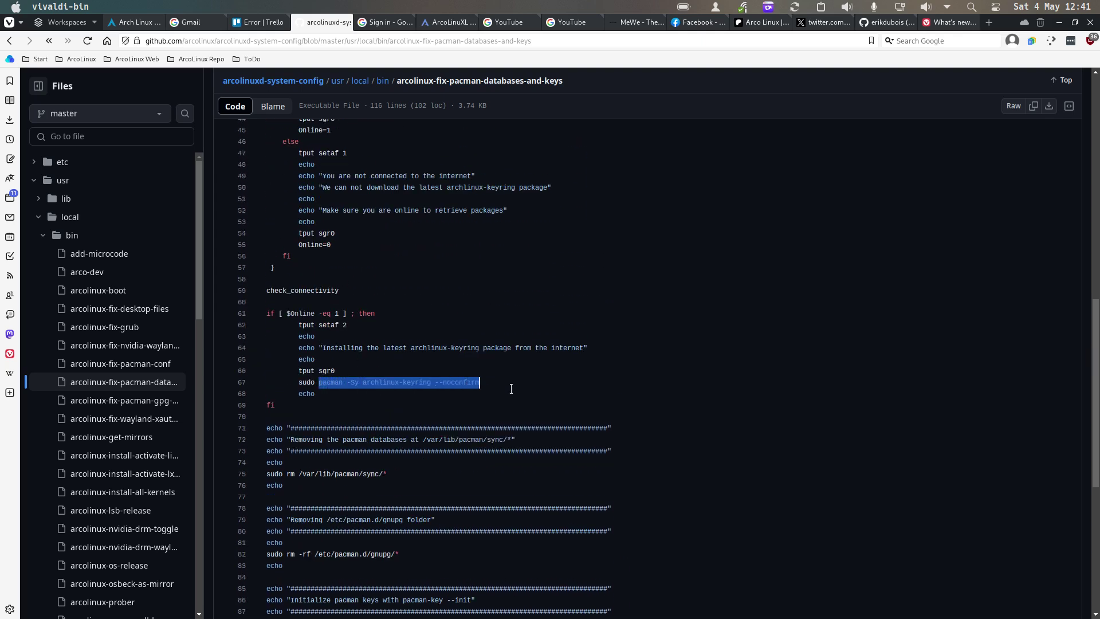
{"action": "scroll", "coordinate": [511, 389], "scroll_direction": "down", "scroll_amount": 5}
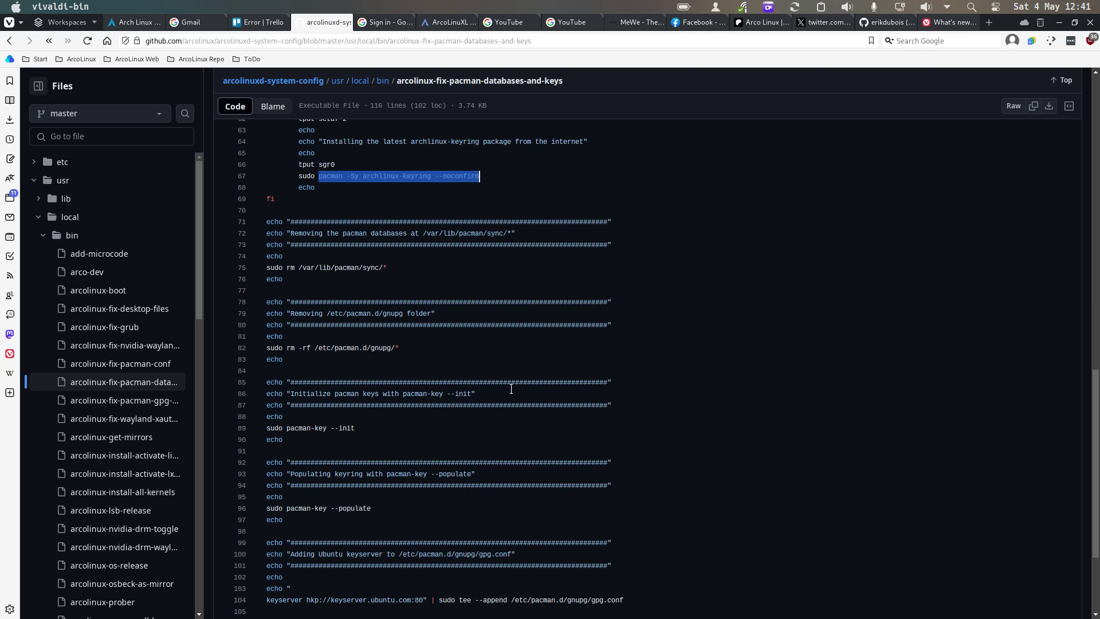
{"action": "left_click_drag", "start_coordinate": [387, 270], "coordinate": [326, 258]}
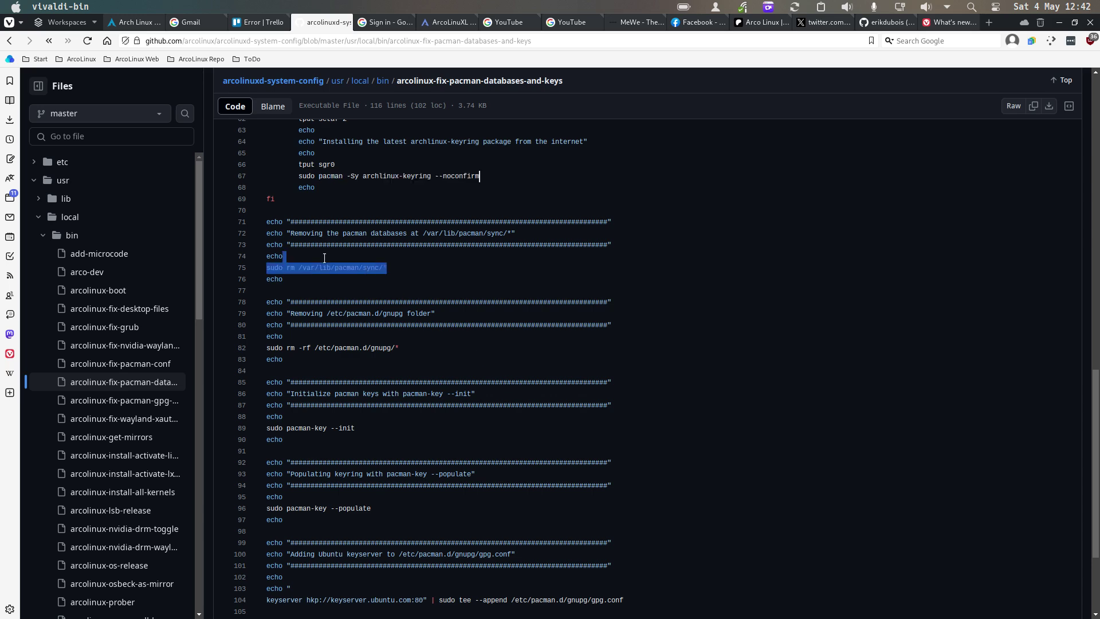
{"action": "left_click", "coordinate": [327, 257]}
Step: Enlarge the page and review the script's commands for installing archlinux-keyring and deleting the sync databases and gnupg folder
{"action": "scroll", "coordinate": [490, 297], "scroll_direction": "up", "scroll_amount": 3, "text": "ctrl"}
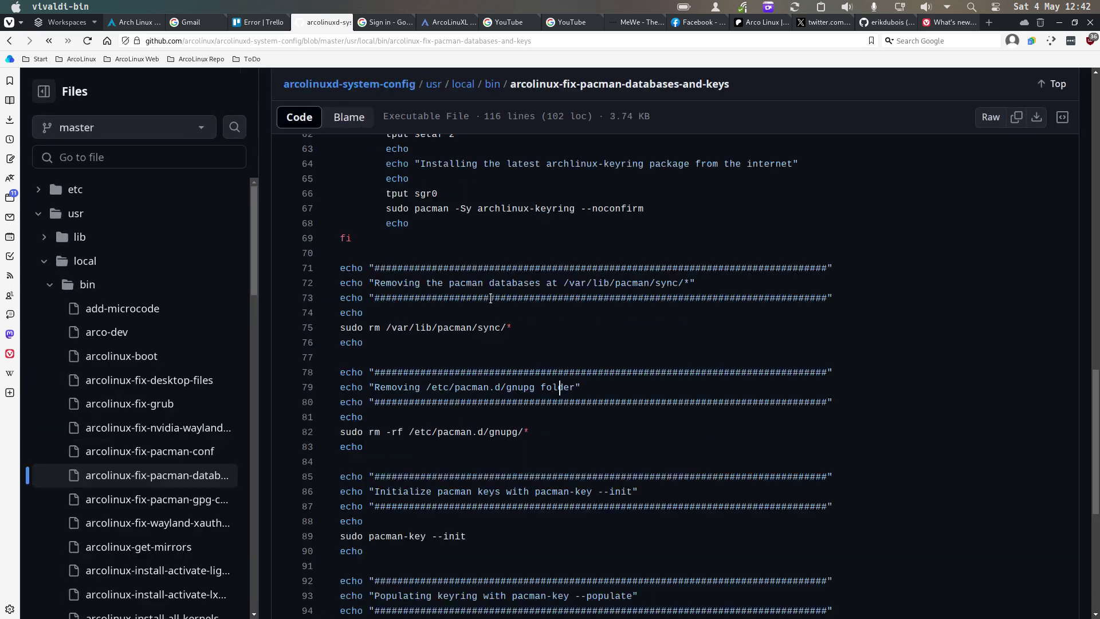
{"action": "left_click_drag", "start_coordinate": [571, 347], "coordinate": [385, 365]}
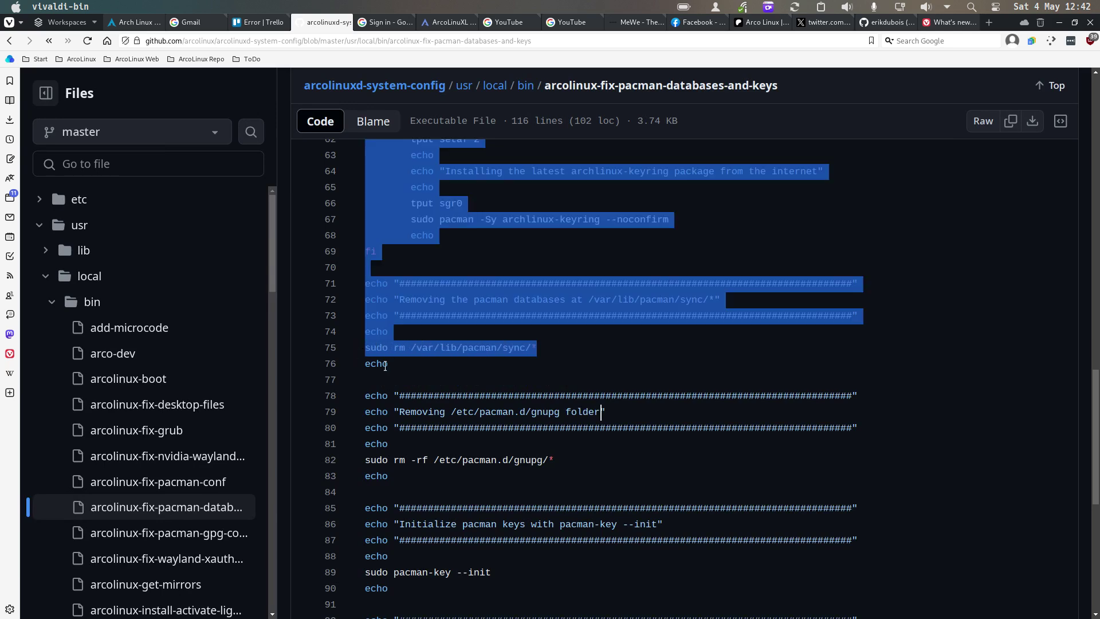
{"action": "left_click", "coordinate": [497, 362]}
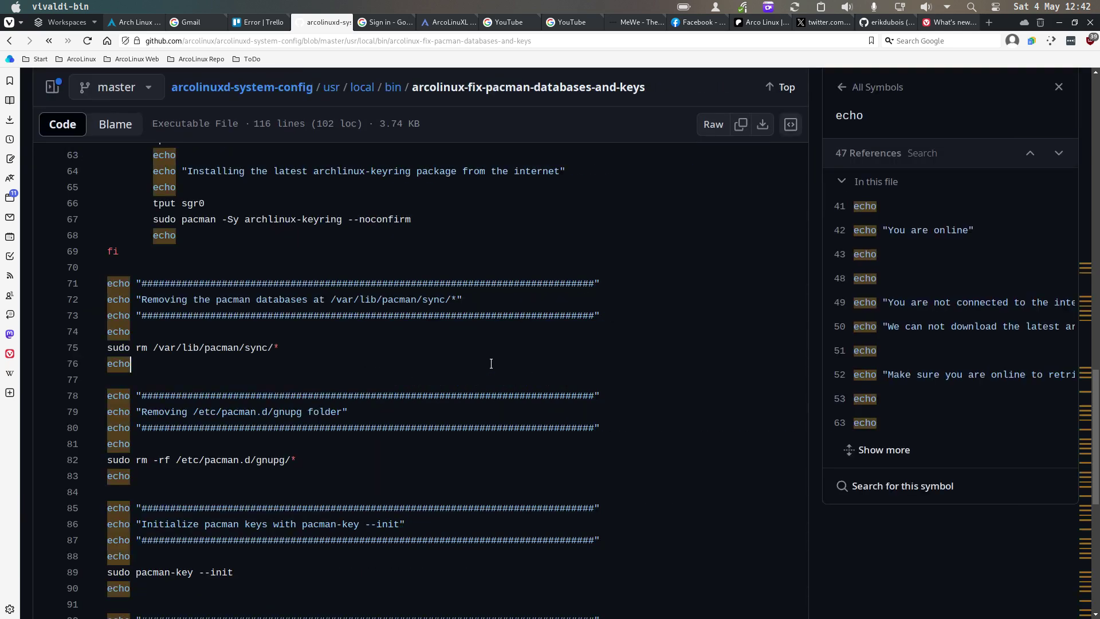
{"action": "scroll", "coordinate": [439, 310], "scroll_direction": "up", "scroll_amount": 2}
{"action": "left_click_drag", "start_coordinate": [153, 416], "coordinate": [256, 416]}
{"action": "left_click", "coordinate": [307, 422]}
{"action": "scroll", "coordinate": [309, 421], "scroll_direction": "down", "scroll_amount": 3}
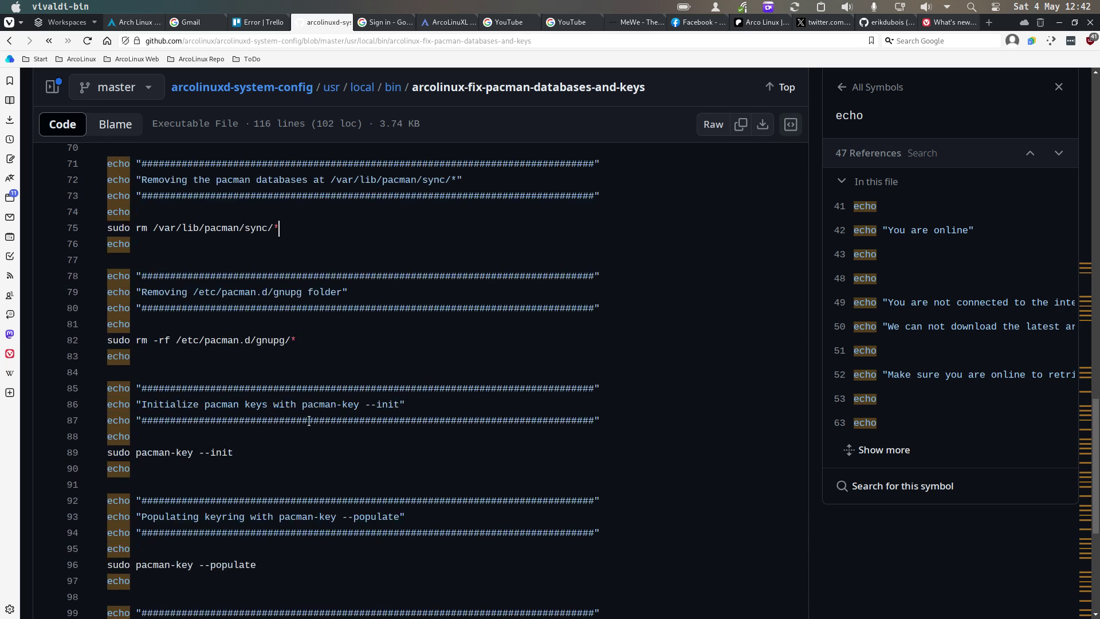
Step: Examine the script's pacman-key, Ubuntu keyserver and pacman -Sy commands, and close the browser to return to the upgrade terminal
{"action": "scroll", "coordinate": [320, 359], "scroll_direction": "down", "scroll_amount": 4}
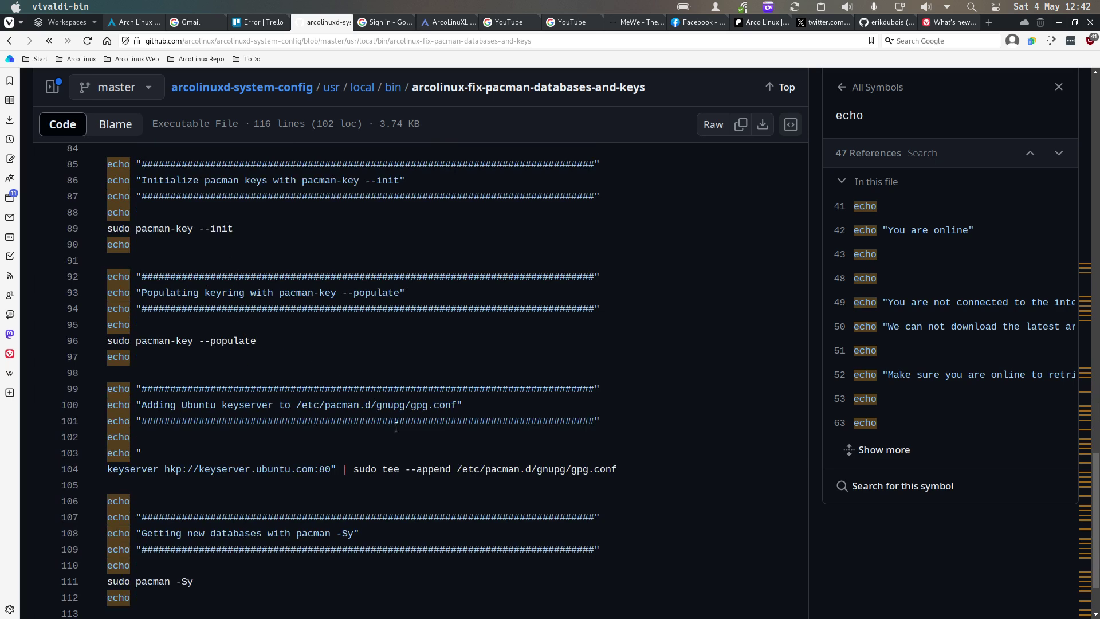
{"action": "scroll", "coordinate": [399, 462], "scroll_direction": "down", "scroll_amount": 2}
{"action": "left_click_drag", "start_coordinate": [193, 403], "coordinate": [333, 397]}
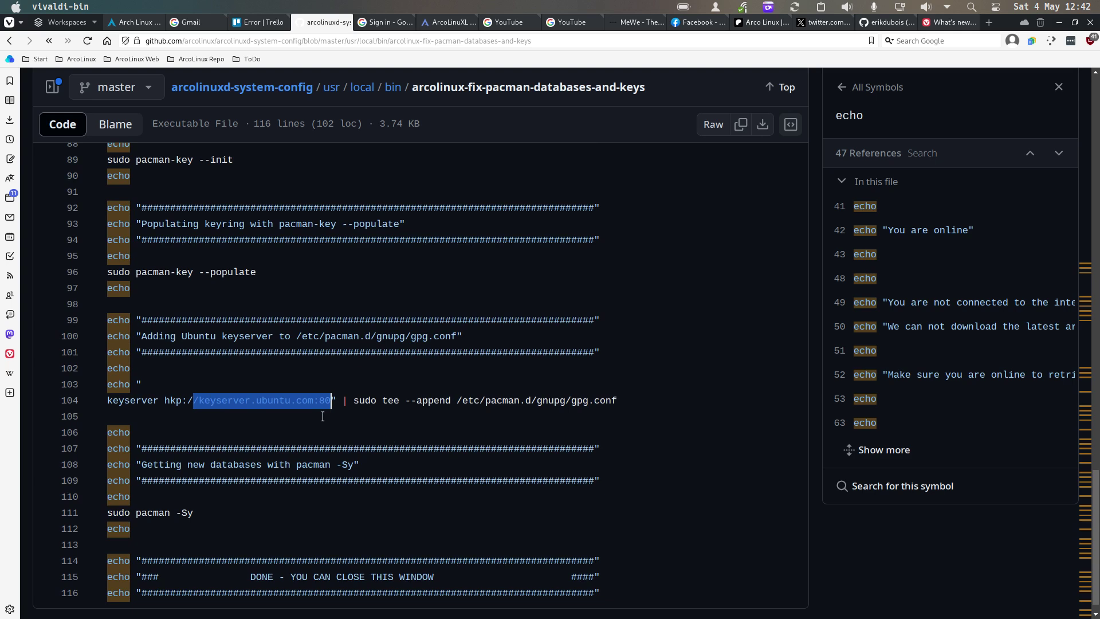
{"action": "left_click", "coordinate": [300, 415]}
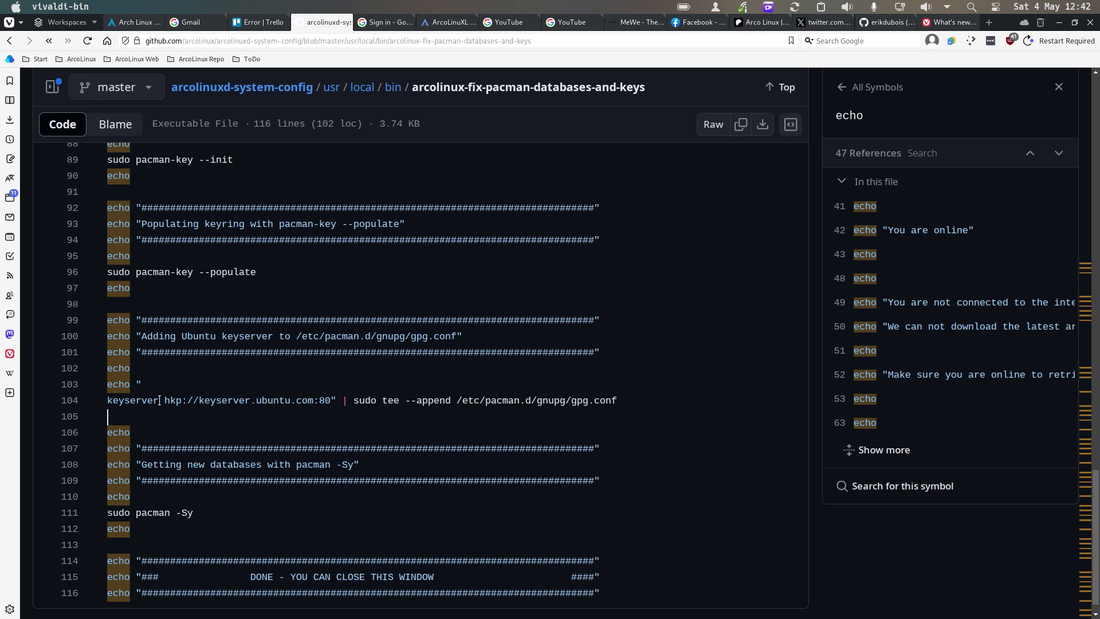
{"action": "left_click_drag", "start_coordinate": [163, 400], "coordinate": [346, 417]}
{"action": "left_click", "coordinate": [335, 423]}
{"action": "scroll", "coordinate": [336, 425], "scroll_direction": "down", "scroll_amount": 1}
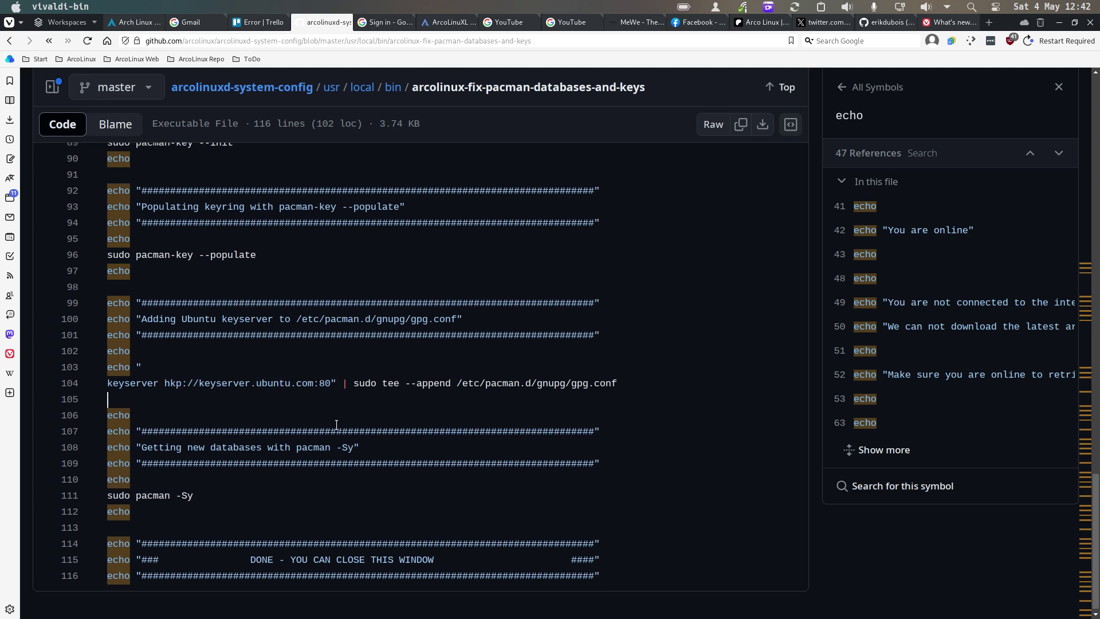
{"action": "left_click", "coordinate": [227, 489]}
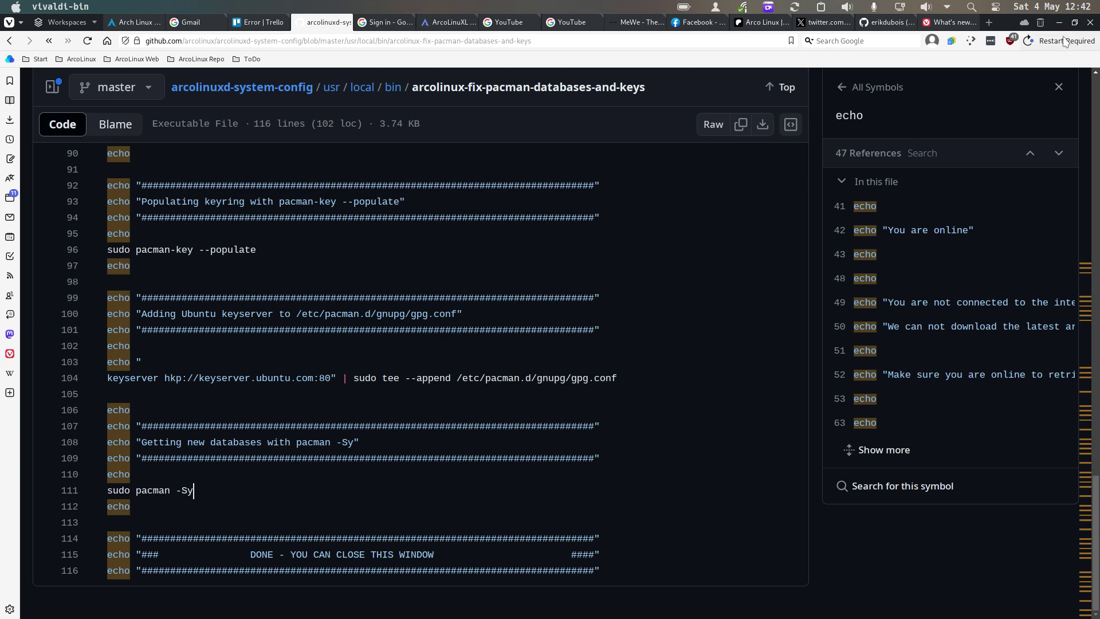
{"action": "left_click", "coordinate": [1090, 22]}
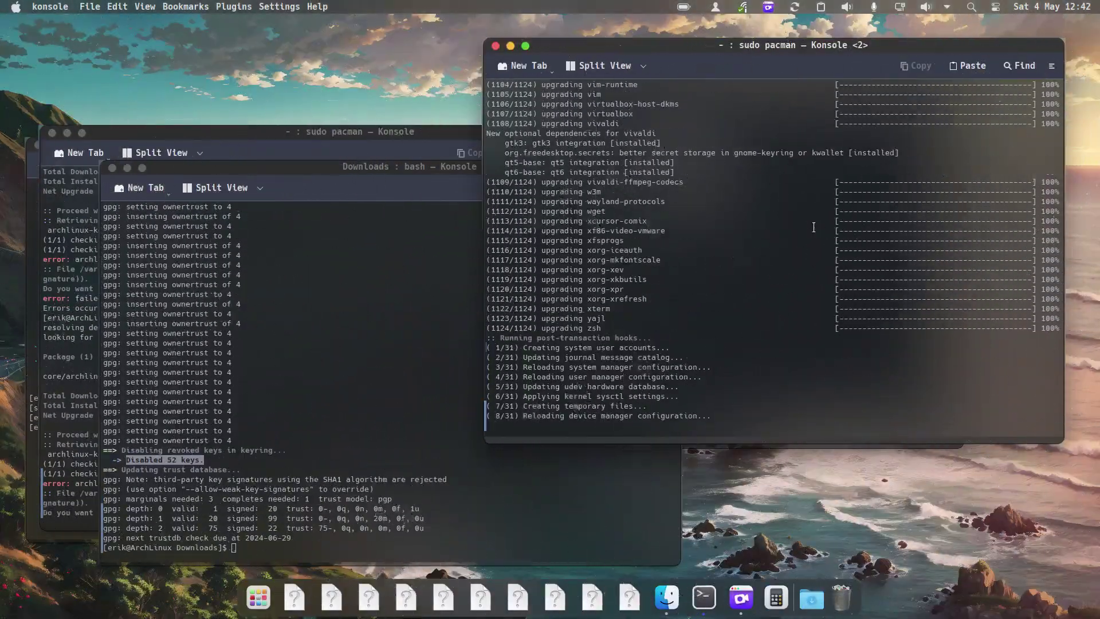
Step: Close the three leftover terminal windows, keeping only the terminal that runs the system upgrade
{"action": "left_click", "coordinate": [264, 330]}
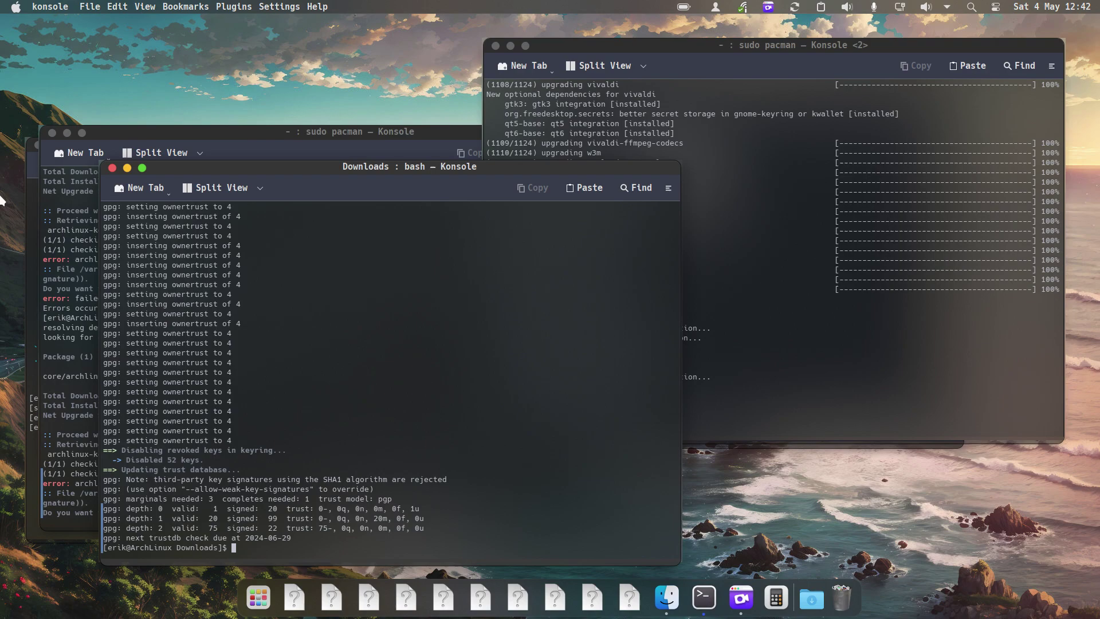
{"action": "left_click", "coordinate": [111, 168]}
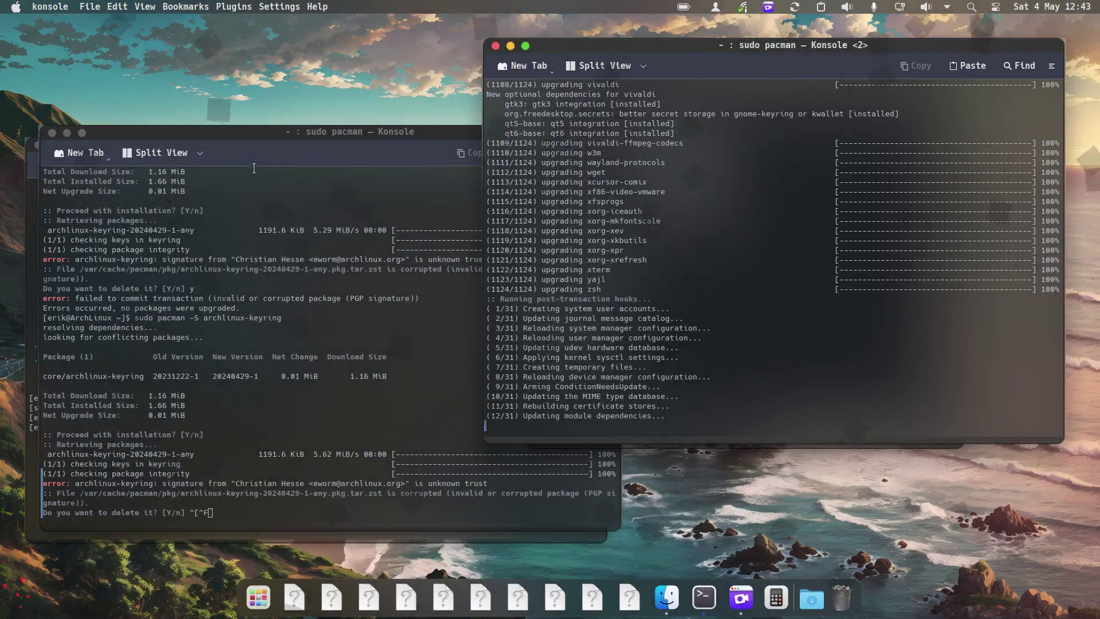
{"action": "left_click", "coordinate": [273, 129]}
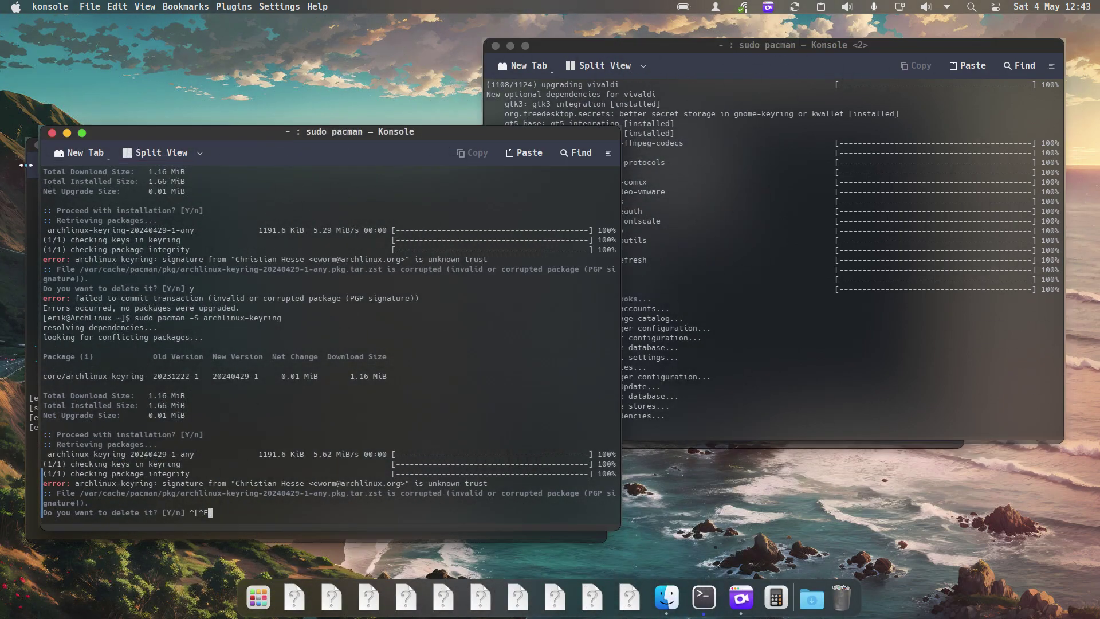
{"action": "left_click", "coordinate": [51, 132]}
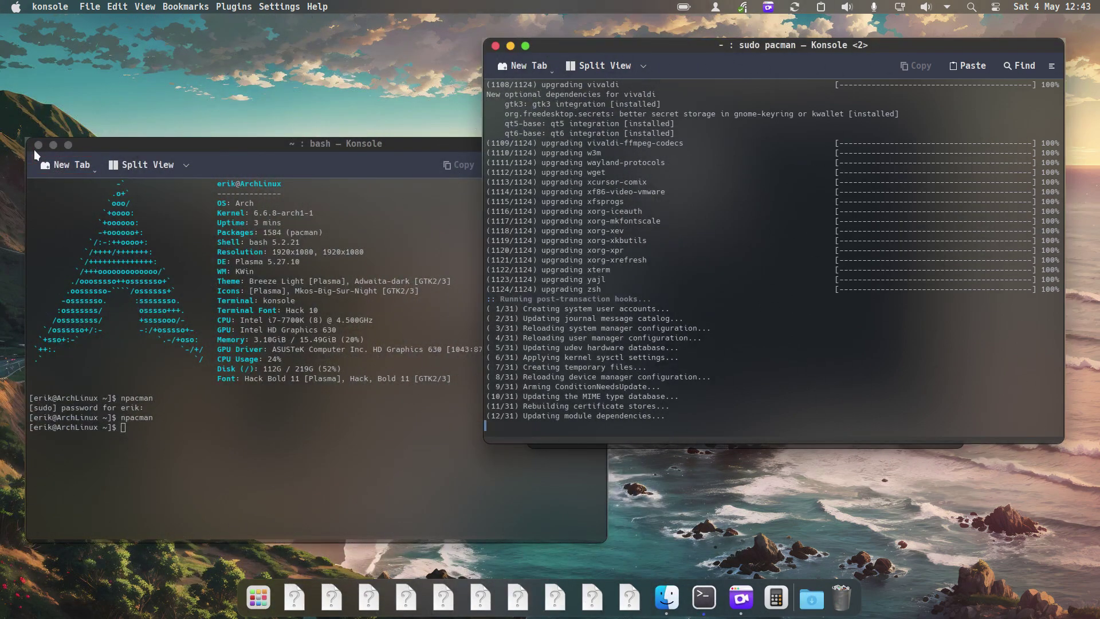
{"action": "left_click", "coordinate": [38, 145]}
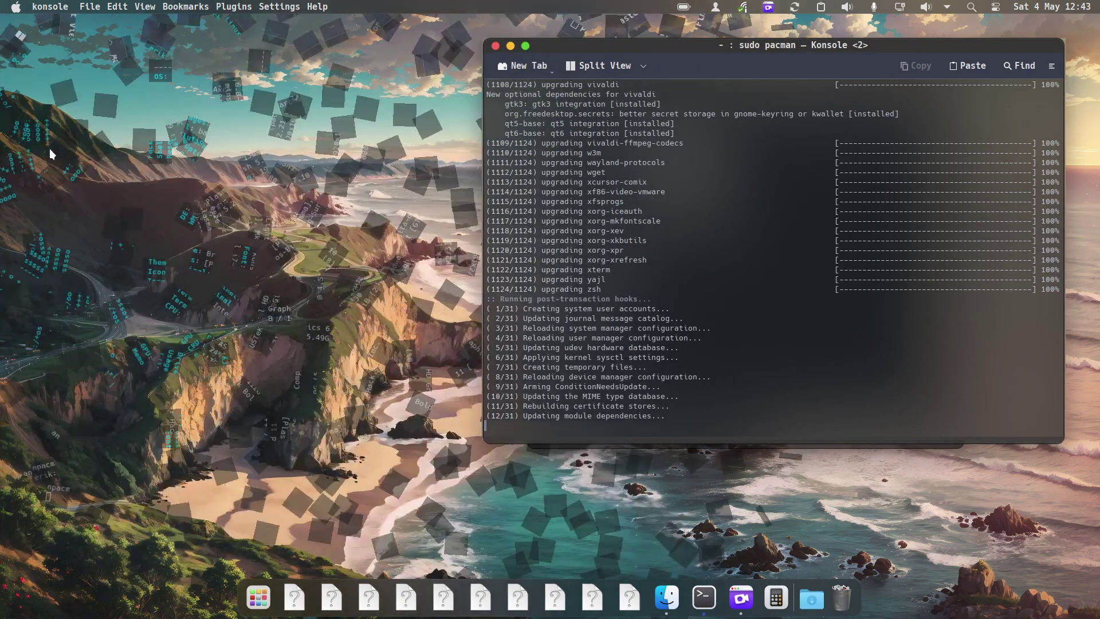
Step: Move the upgrade terminal beside the Downloads file manager so that both windows are fully visible
{"action": "left_click_drag", "start_coordinate": [868, 52], "coordinate": [342, 50]}
{"action": "left_click_drag", "start_coordinate": [792, 70], "coordinate": [894, 55]}
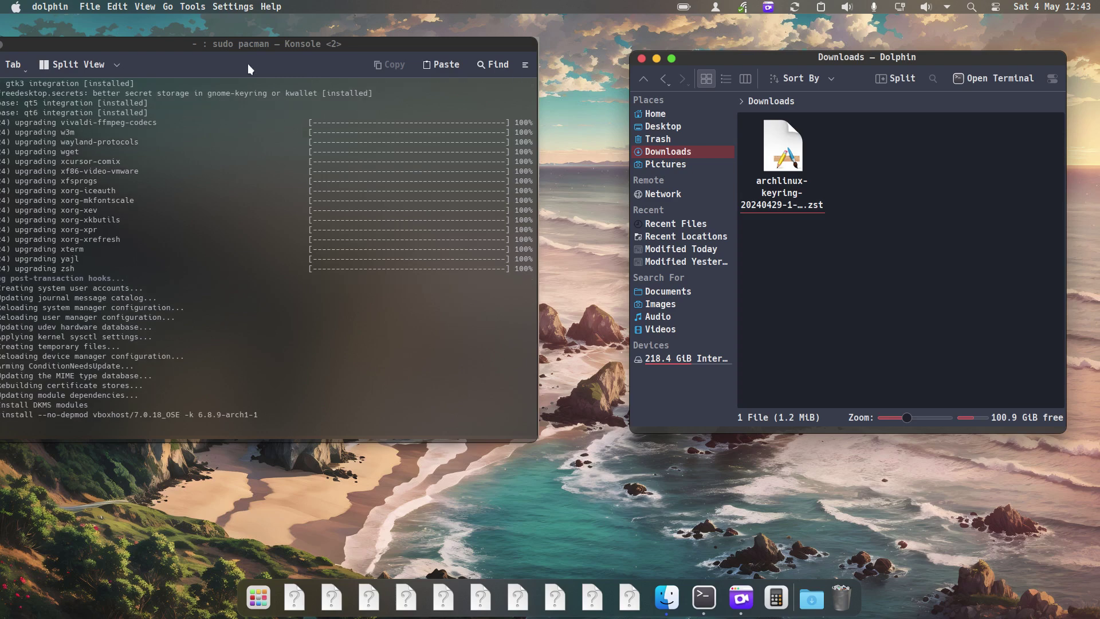
{"action": "left_click_drag", "start_coordinate": [252, 46], "coordinate": [306, 48]}
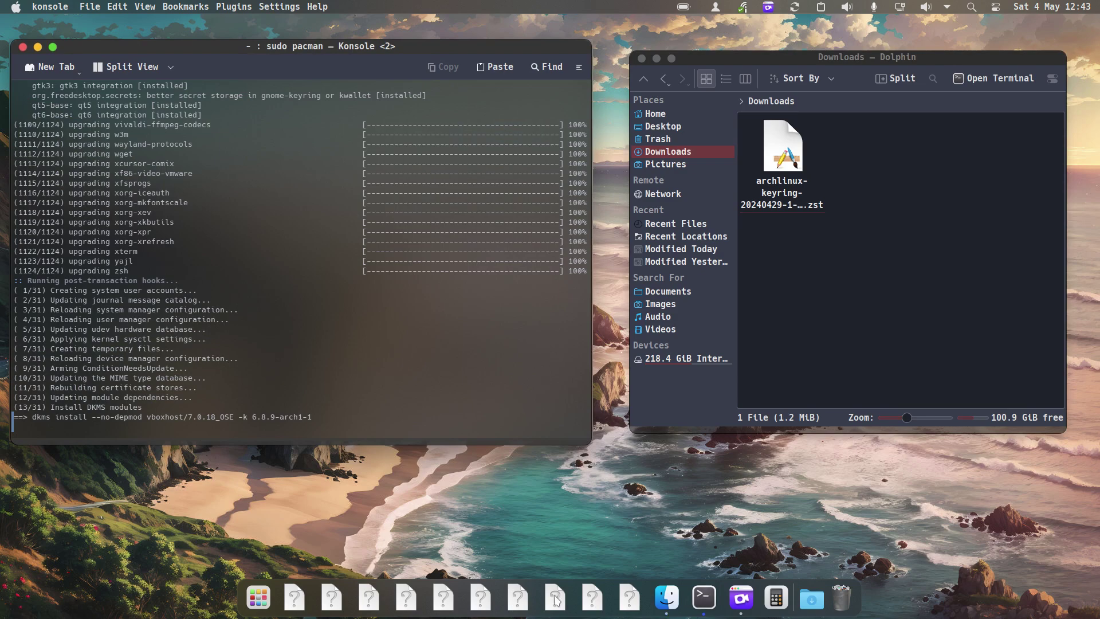
Step: Check the system menu's session options and mark the microcode build hook in the upgrade output
{"action": "left_click", "coordinate": [15, 7]}
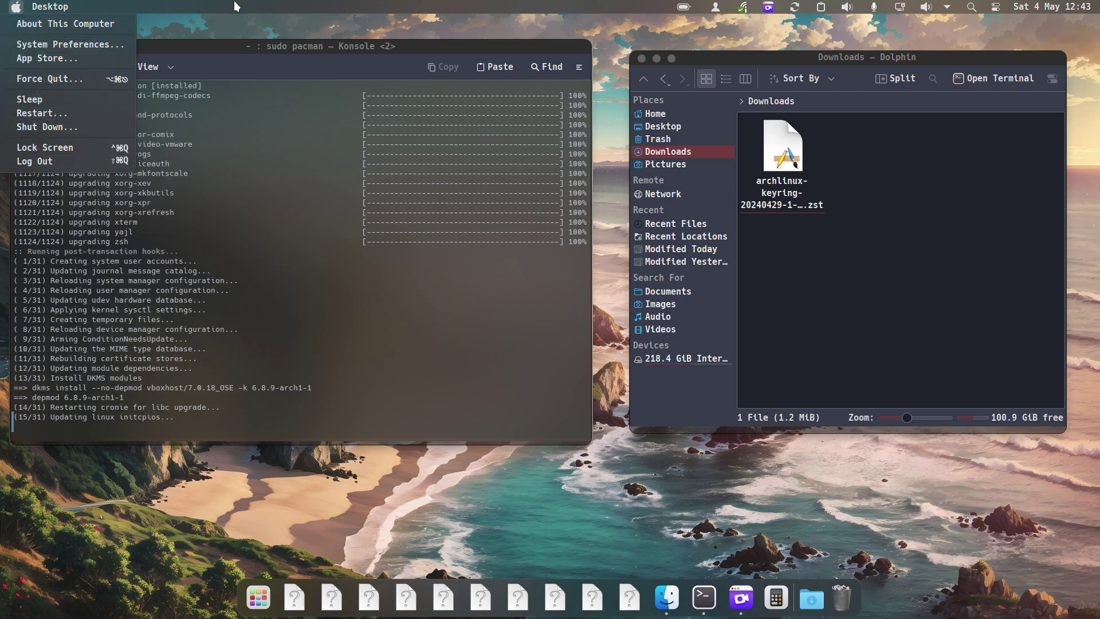
{"action": "left_click", "coordinate": [937, 521]}
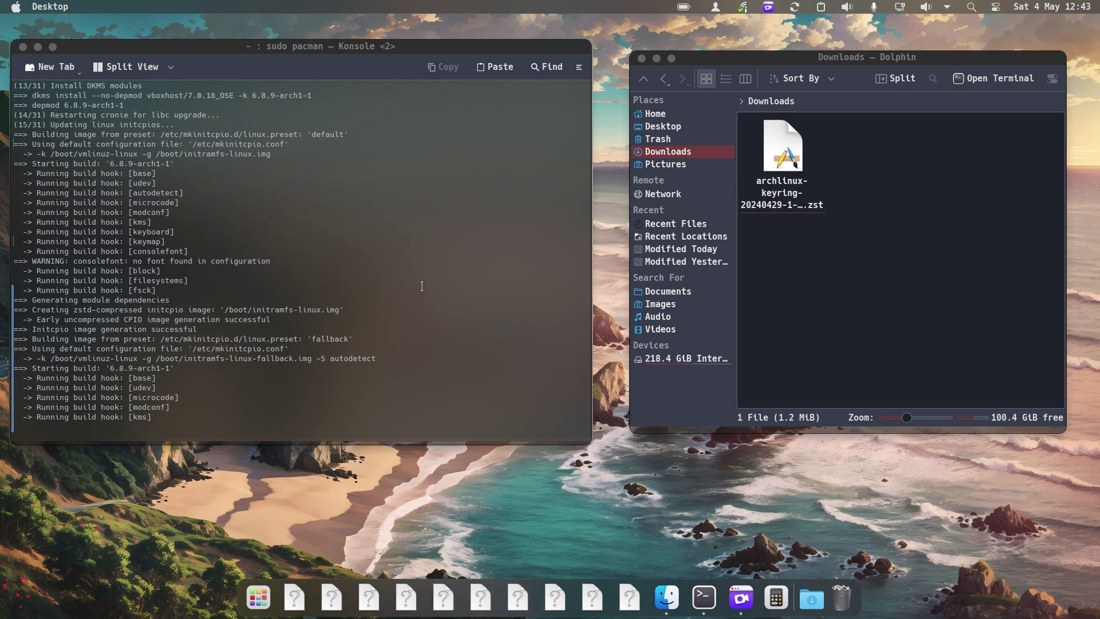
{"action": "double_click", "coordinate": [154, 202]}
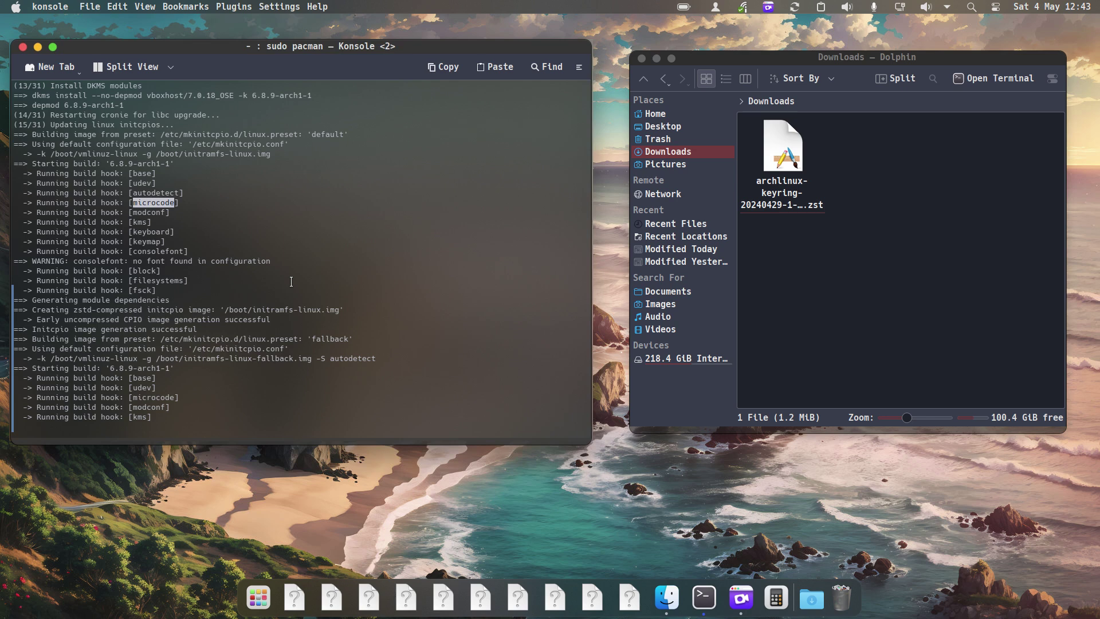
{"action": "left_click", "coordinate": [316, 480]}
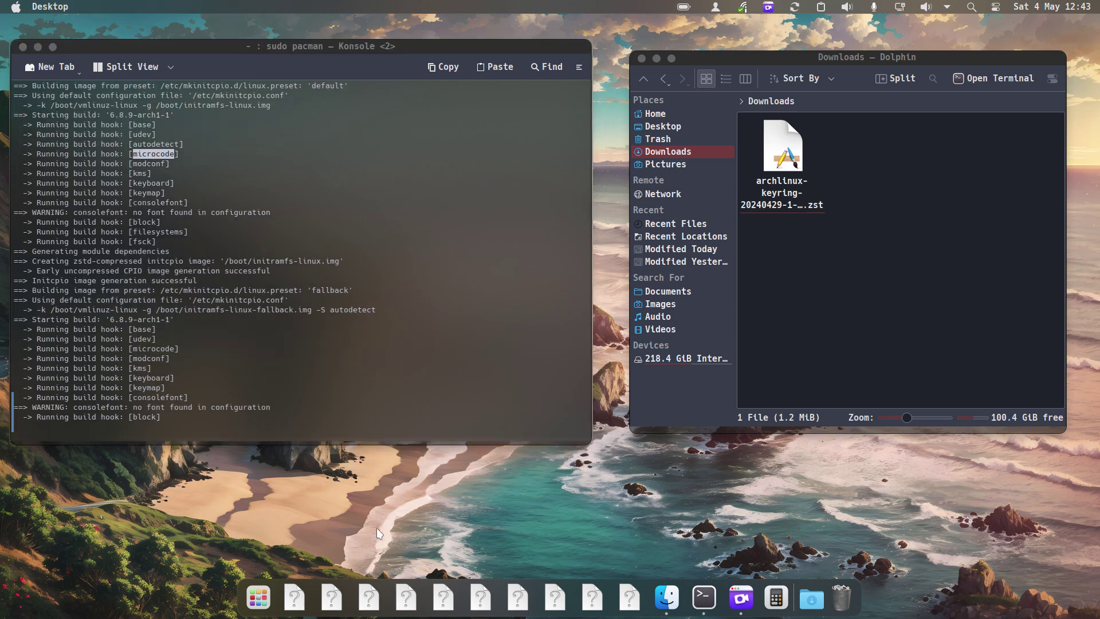
Step: List the installed packages starting with "in" through sudo pacman -R in a separate enlarged terminal, and close it without removing anything
{"action": "key", "text": "ctrl+alt+t"}
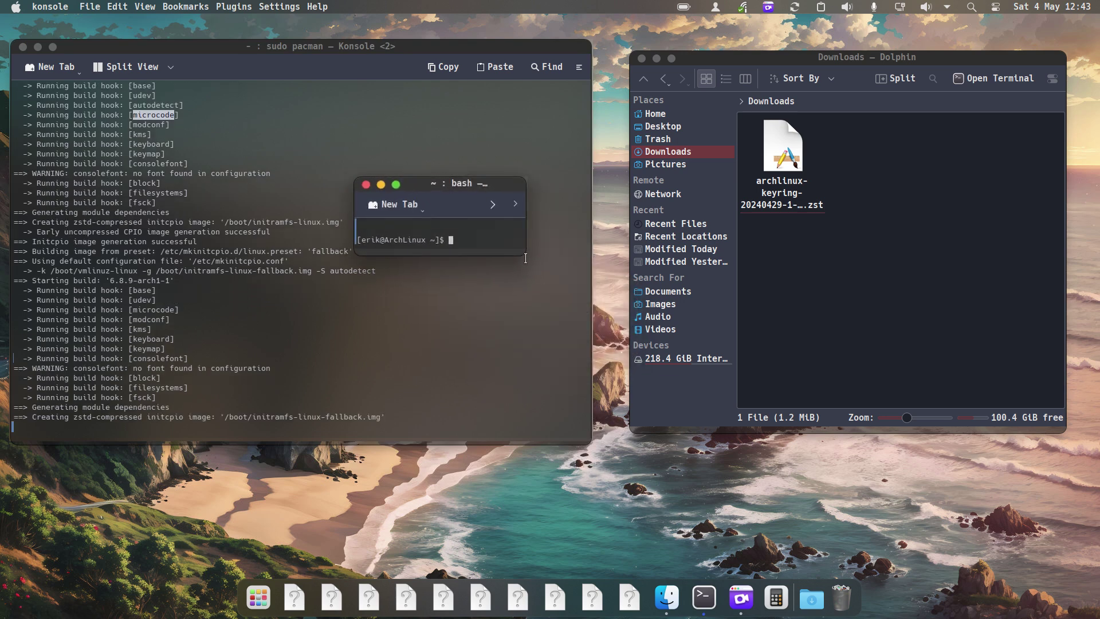
{"action": "left_click_drag", "start_coordinate": [526, 259], "coordinate": [741, 427]}
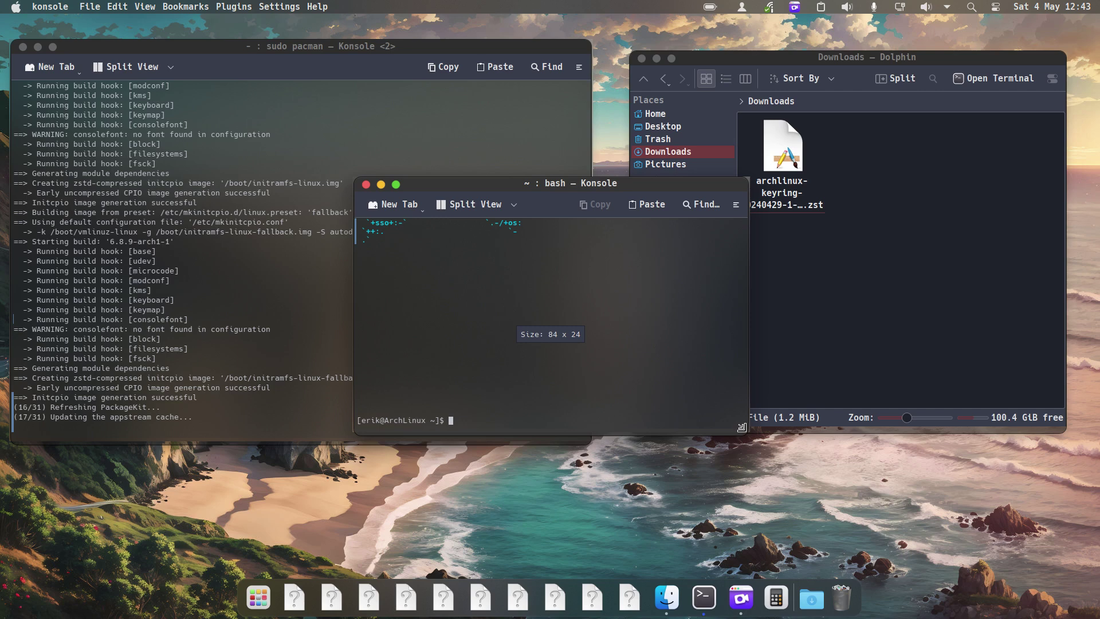
{"action": "type", "text": "sudo a"}
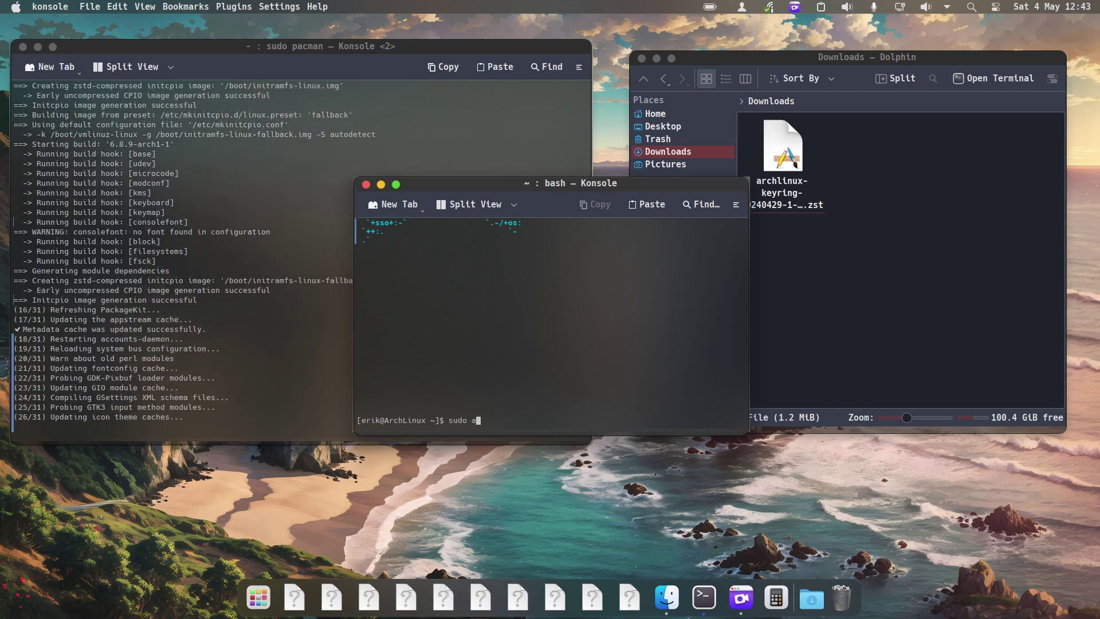
{"action": "key", "text": "BackSpace"}
{"action": "type", "text": "pacman -R in"}
{"action": "key", "text": "Tab"}
{"action": "key", "text": "Tab"}
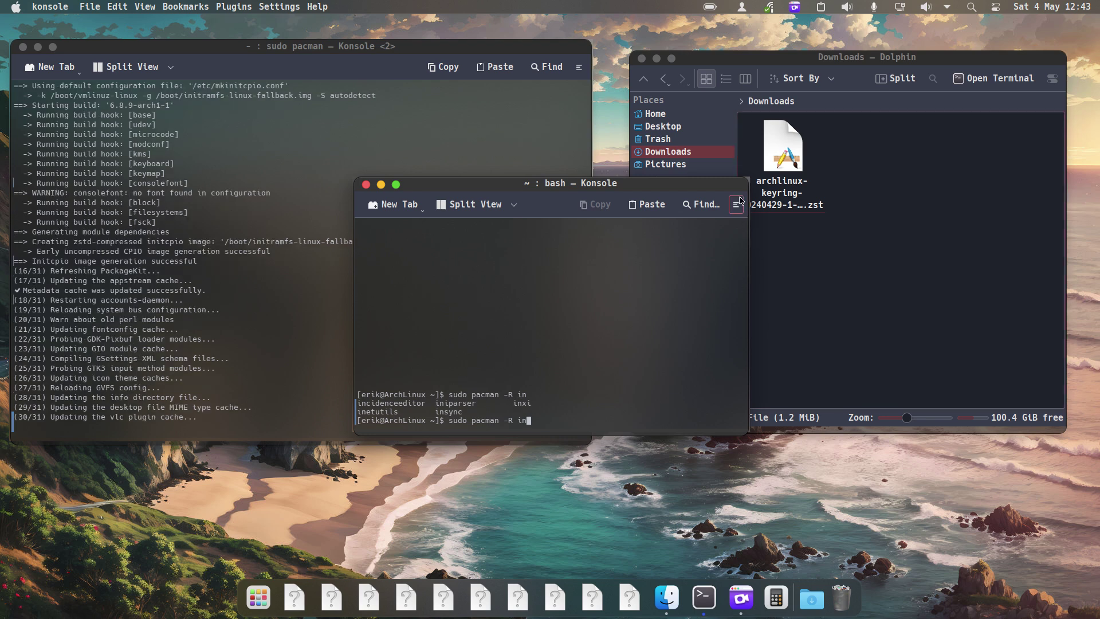
{"action": "left_click", "coordinate": [366, 184]}
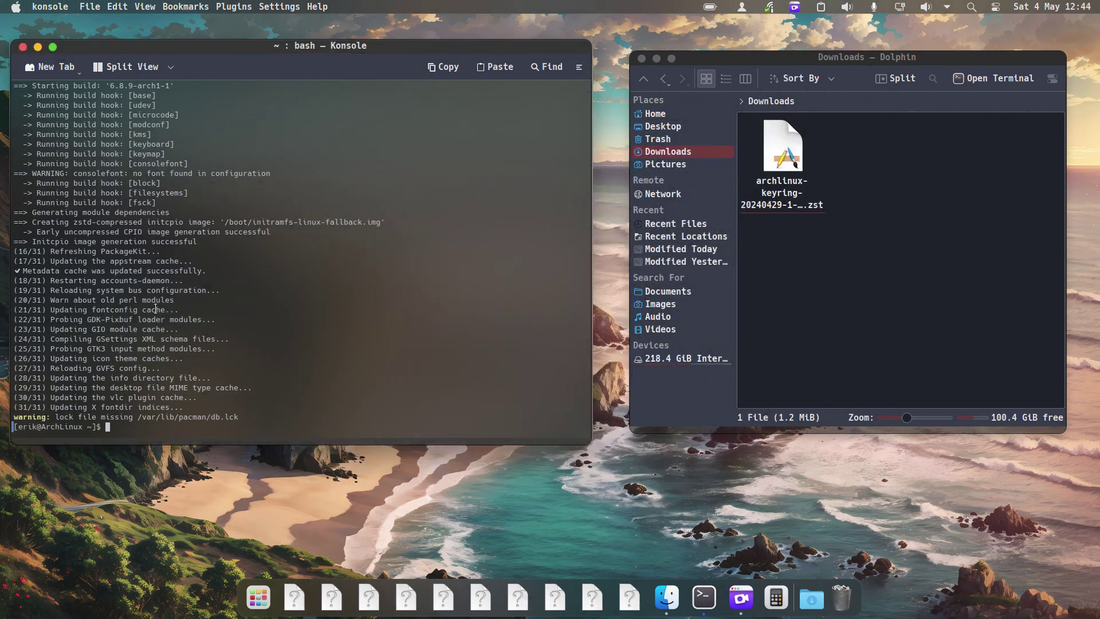
Step: Mark the lock file warning at the end of the upgrade output and run sudo pacman -Syyu
{"action": "left_click_drag", "start_coordinate": [55, 415], "coordinate": [281, 411]}
{"action": "left_click", "coordinate": [200, 424]}
{"action": "type", "text": "sudo pacman -Syyu"}
{"action": "key", "text": "Return"}
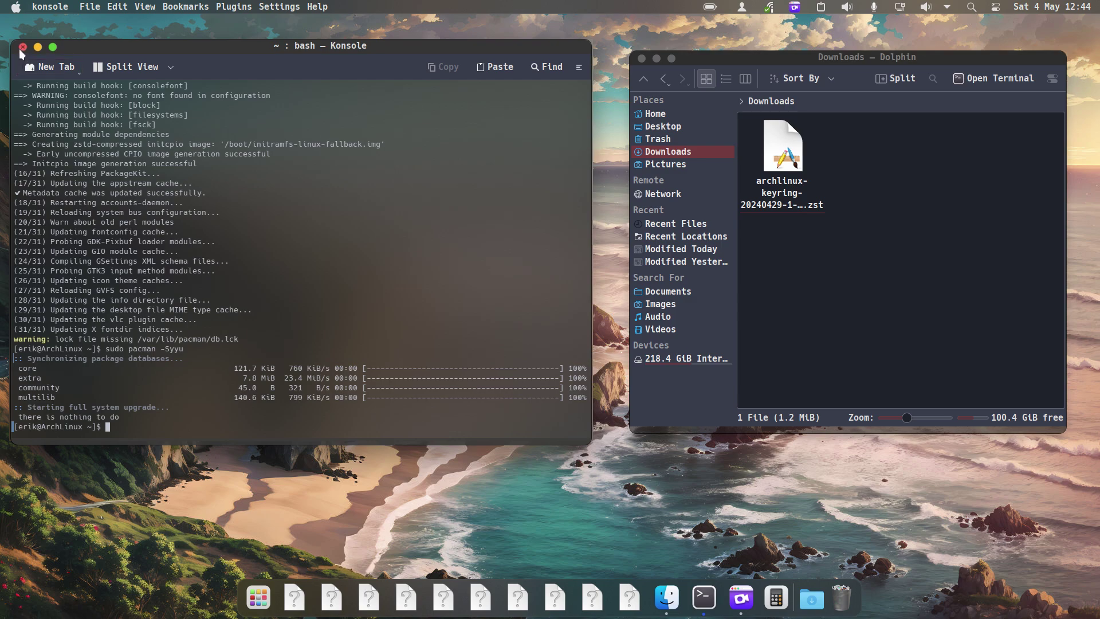
Step: Close the upgrade terminal and the Downloads file manager to leave an empty desktop
{"action": "left_click", "coordinate": [22, 46]}
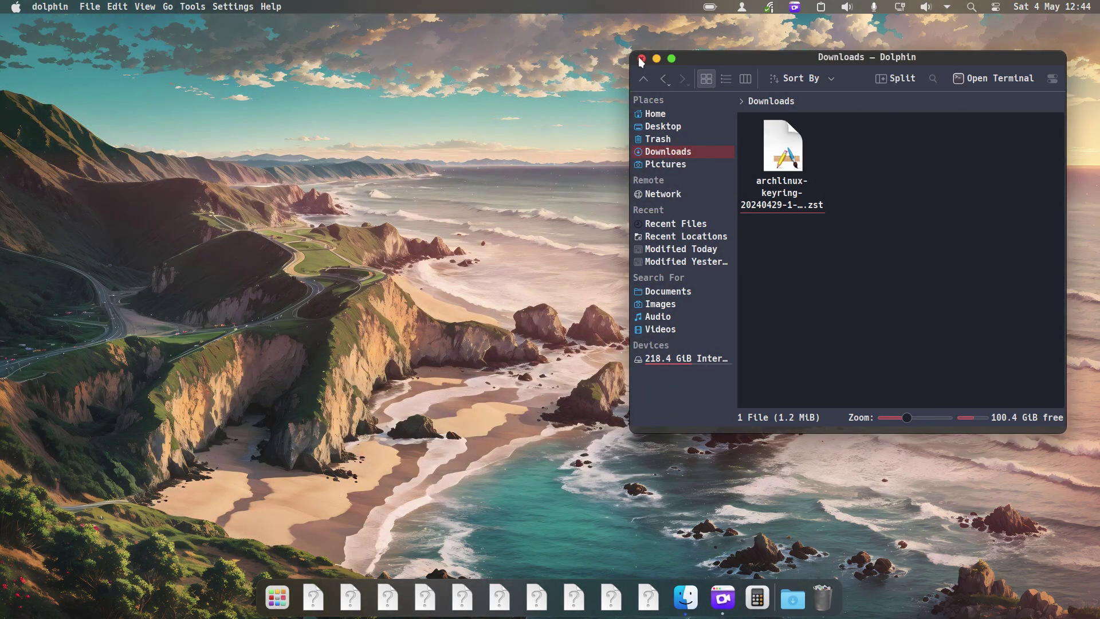
{"action": "left_click", "coordinate": [641, 58]}
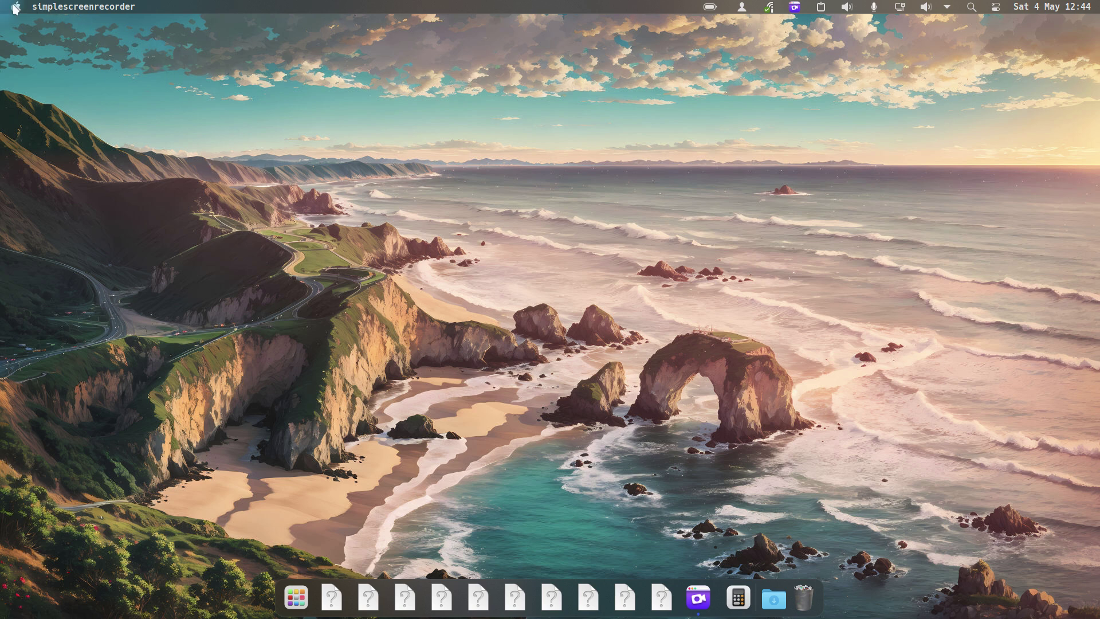
{"action": "left_click", "coordinate": [152, 149]}
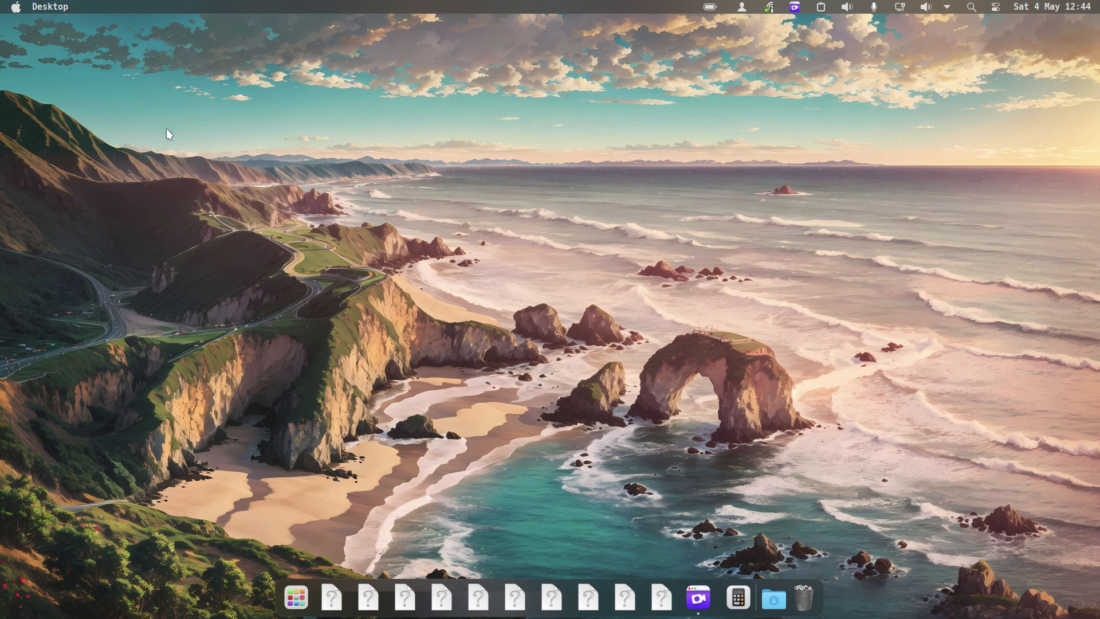
Step: Open /etc/pacman.conf from a new terminal with the npacman command, entering the sudo password
{"action": "key", "text": "ctrl+alt+t"}
{"action": "type", "text": "npacman"}
{"action": "key", "text": "Return"}
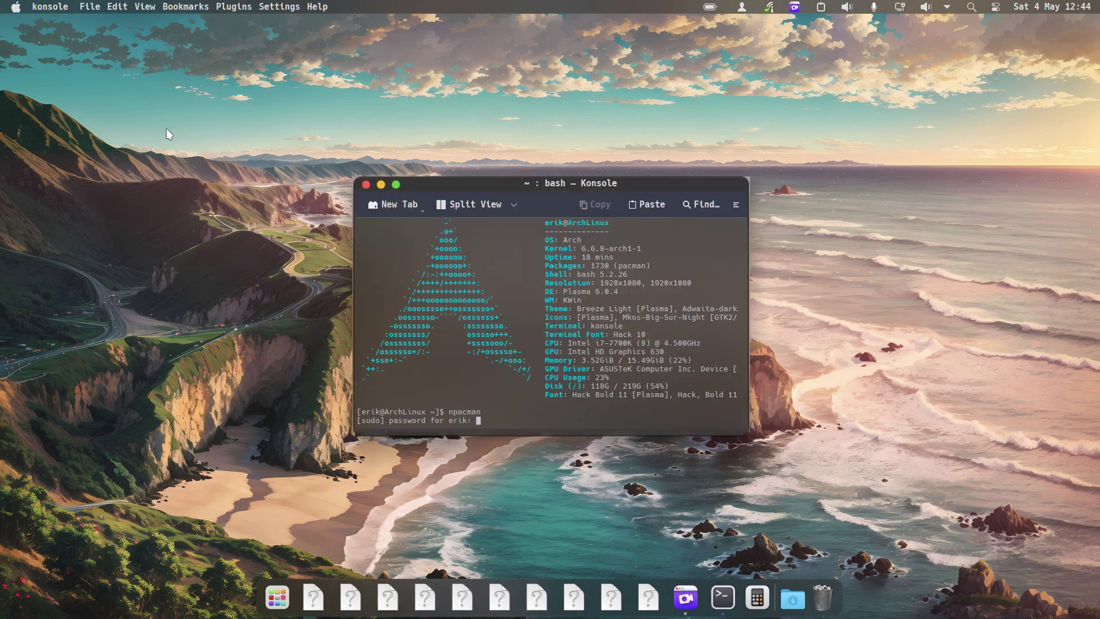
{"action": "key", "text": "Return"}
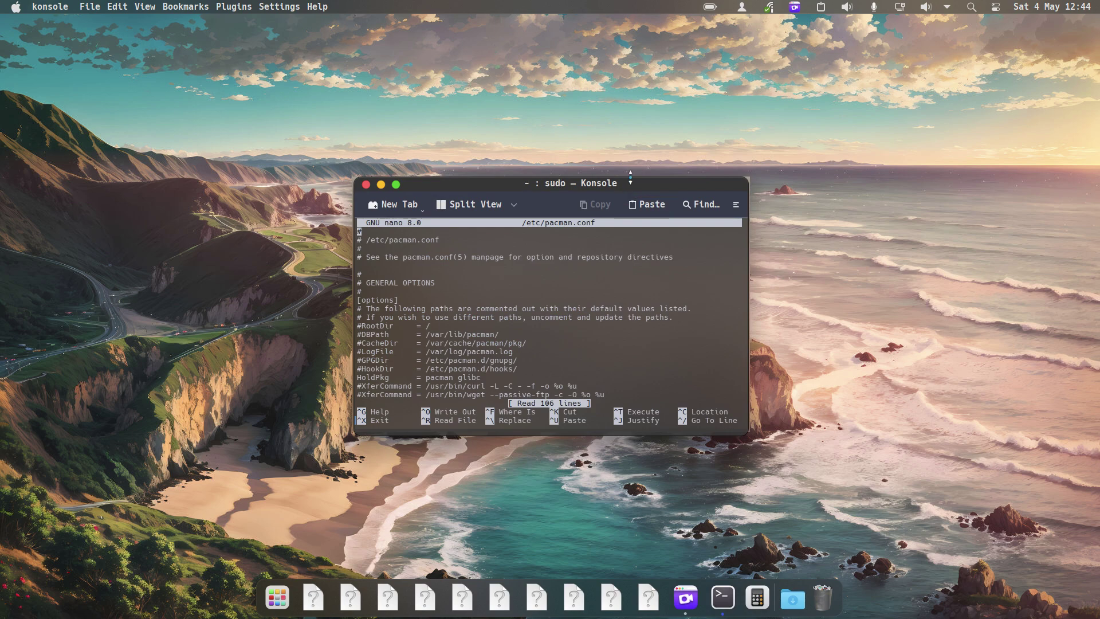
Step: Maximize the terminal and enlarge the text of /etc/pacman.conf
{"action": "double_click", "coordinate": [628, 187]}
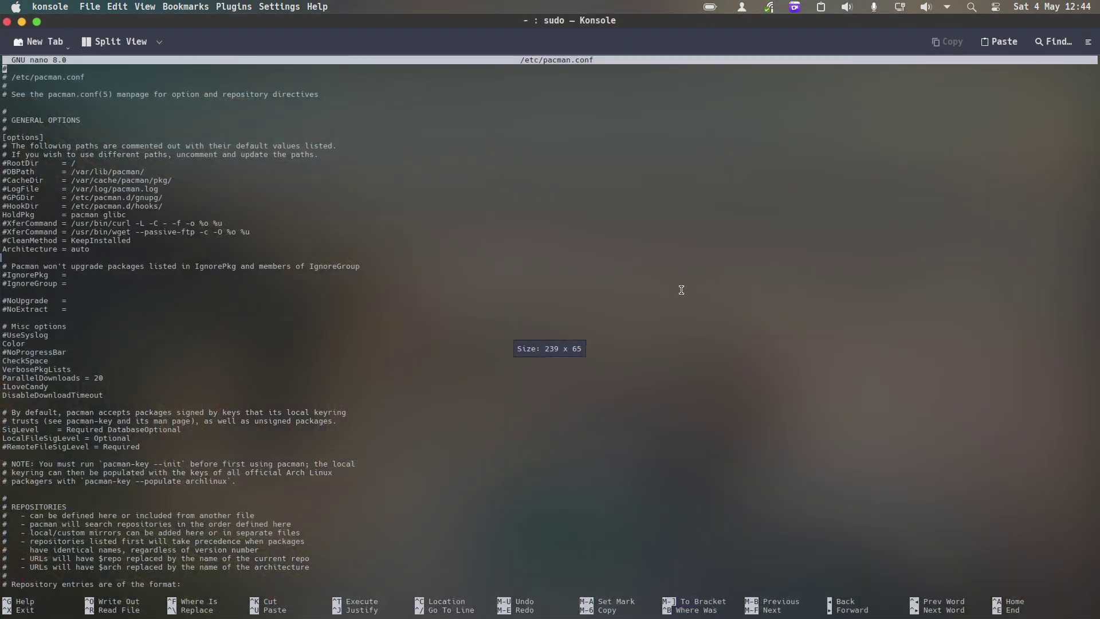
{"action": "key", "text": "ctrl+plus"}
{"action": "key", "text": "ctrl+plus"}
{"action": "key", "text": "ctrl+plus"}
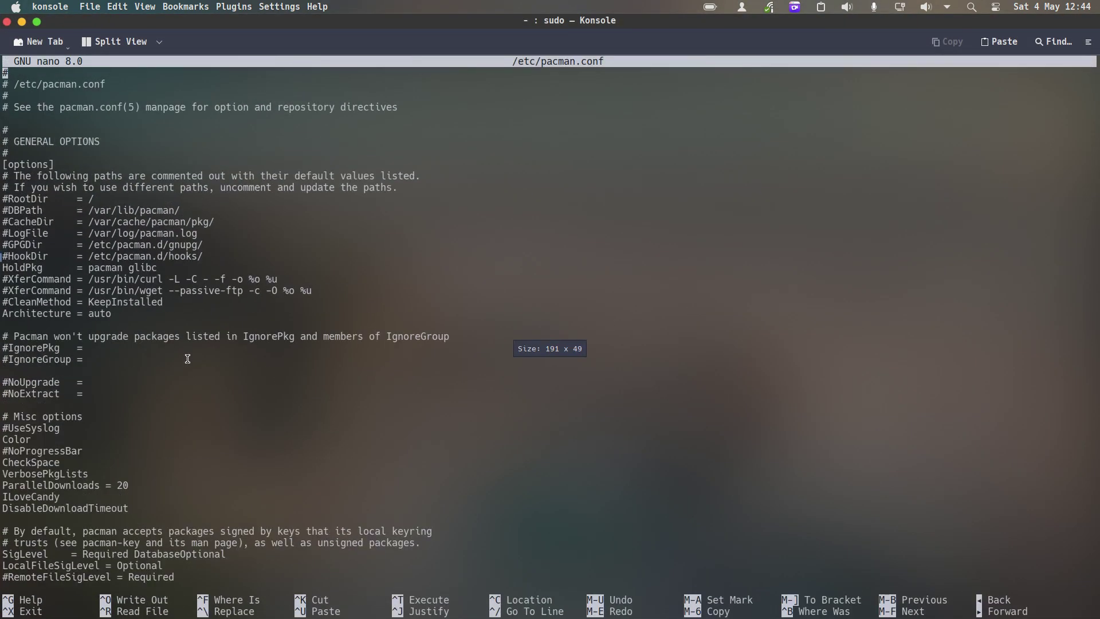
Step: Uncomment the header, SigLevel and Include lines of the arcolinux_repo_xlarge section in pacman.conf
{"action": "scroll", "coordinate": [185, 357], "scroll_direction": "down", "scroll_amount": 20}
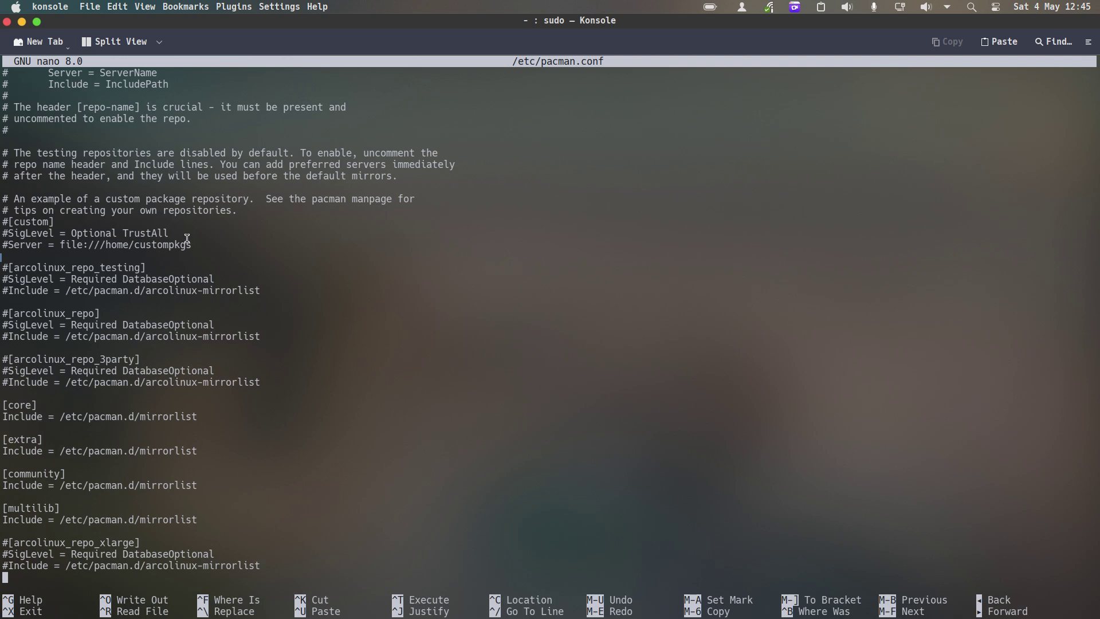
{"action": "left_click", "coordinate": [5, 565]}
{"action": "left_click", "coordinate": [5, 531]}
{"action": "left_click", "coordinate": [5, 543]}
{"action": "key", "text": "Delete"}
{"action": "left_click", "coordinate": [5, 553]}
{"action": "key", "text": "Delete"}
{"action": "left_click", "coordinate": [5, 566]}
{"action": "key", "text": "Delete"}
{"action": "left_click", "coordinate": [5, 554]}
Step: Uncomment the header, SigLevel and Include lines of the arcolinux_repo_3party section
{"action": "key", "text": "Up"}
{"action": "key", "text": "Up"}
{"action": "key", "text": "Up"}
{"action": "key", "text": "Up"}
{"action": "key", "text": "Up"}
{"action": "key", "text": "Up"}
{"action": "key", "text": "Up"}
{"action": "key", "text": "Up"}
{"action": "key", "text": "Up"}
{"action": "key", "text": "Up"}
{"action": "key", "text": "Up"}
{"action": "key", "text": "Up"}
{"action": "key", "text": "Up"}
{"action": "key", "text": "Up"}
{"action": "key", "text": "Up"}
{"action": "key", "text": "Up"}
{"action": "key", "text": "Up"}
{"action": "key", "text": "Down"}
{"action": "key", "text": "Up"}
{"action": "key", "text": "Delete"}
{"action": "key", "text": "Down"}
{"action": "key", "text": "Delete"}
{"action": "key", "text": "Down"}
{"action": "key", "text": "Delete"}
Step: Uncomment the header, SigLevel and Include lines of the arcolinux_repo section, leaving arcolinux_repo_testing commented out
{"action": "key", "text": "Up"}
{"action": "key", "text": "Up"}
{"action": "key", "text": "Up"}
{"action": "key", "text": "Up"}
{"action": "key", "text": "Up"}
{"action": "key", "text": "Up"}
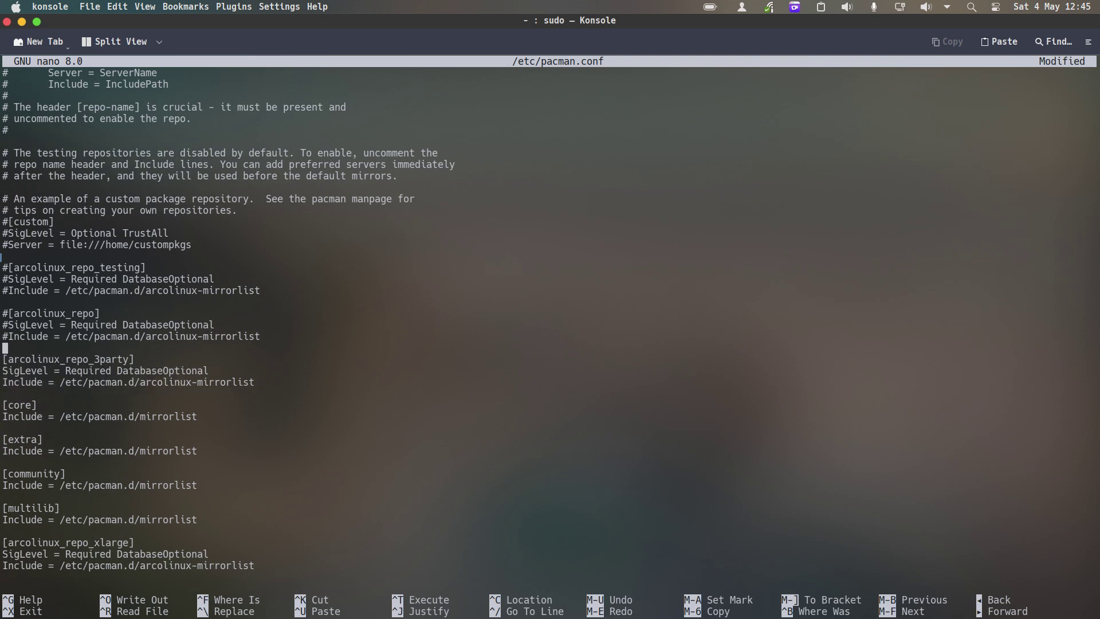
{"action": "key", "text": "Delete"}
{"action": "key", "text": "Down"}
{"action": "key", "text": "Delete"}
{"action": "key", "text": "Down"}
{"action": "key", "text": "Delete"}
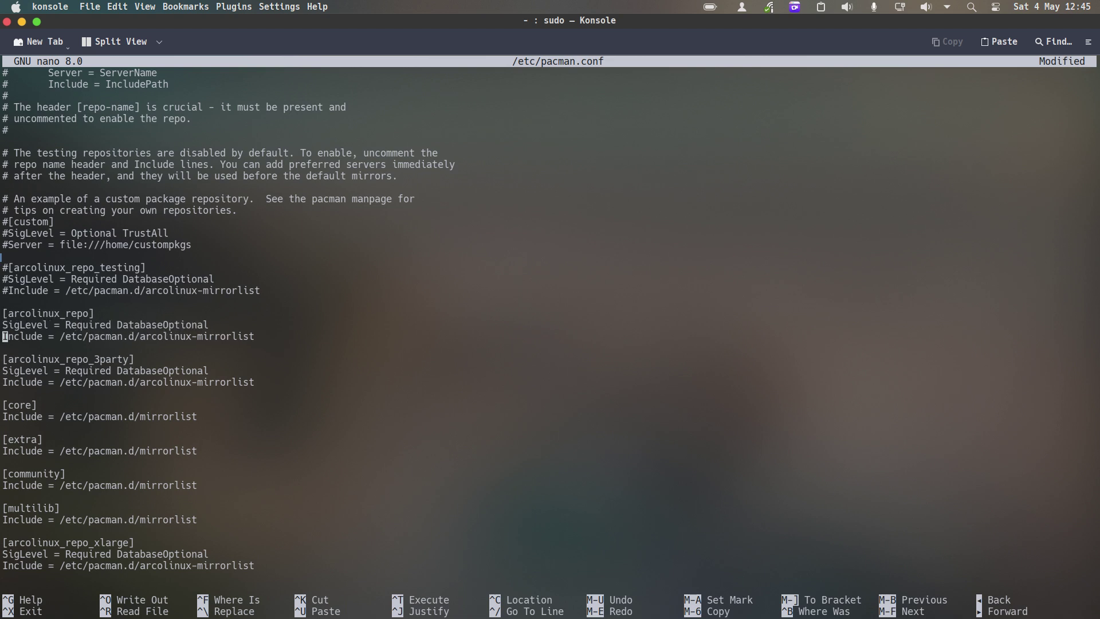
Step: Save the modified pacman.conf under its existing name and exit nano
{"action": "key", "text": "ctrl+x"}
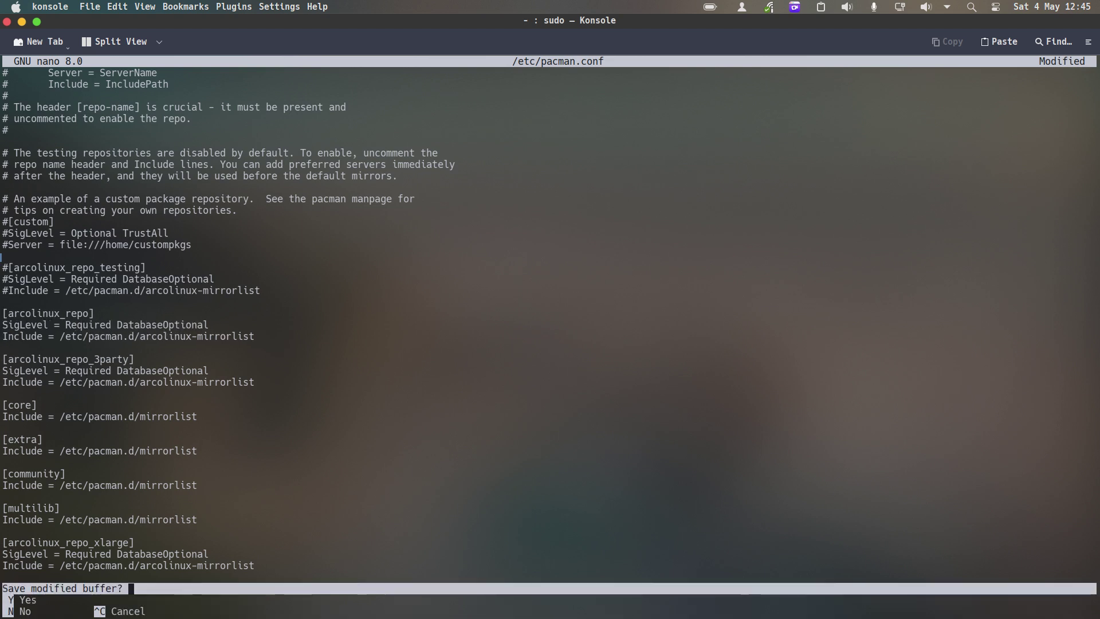
{"action": "key", "text": "y"}
{"action": "key", "text": "Return"}
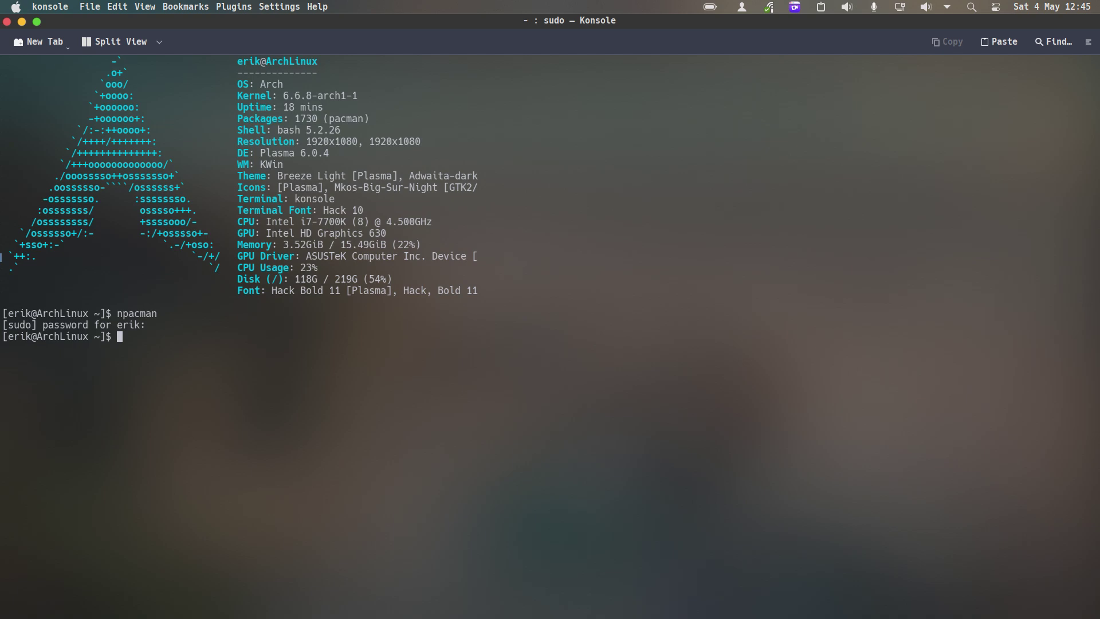
Step: Close the terminal and try out the desktop search and the application launcher
{"action": "key", "text": "super+q"}
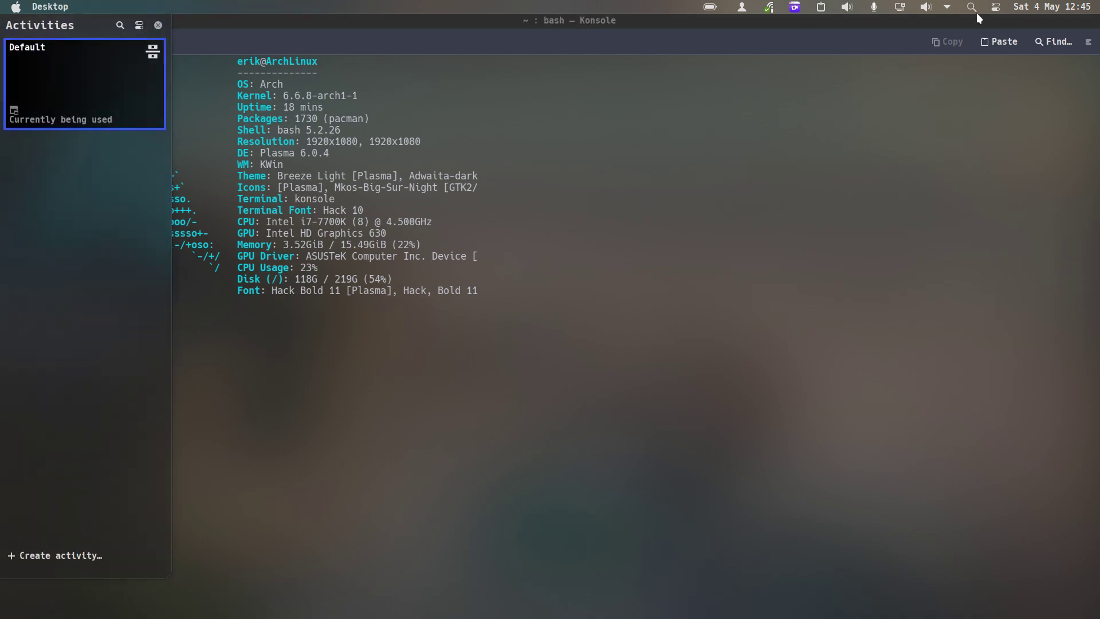
{"action": "left_click", "coordinate": [972, 8]}
{"action": "key", "text": "alt+F4"}
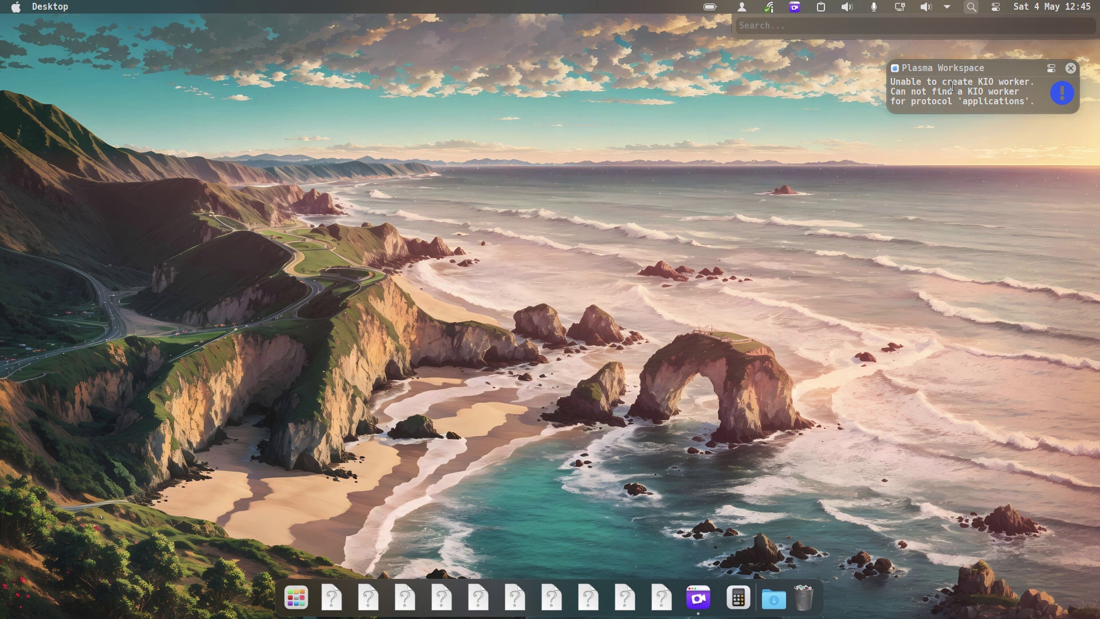
{"action": "left_click", "coordinate": [296, 597]}
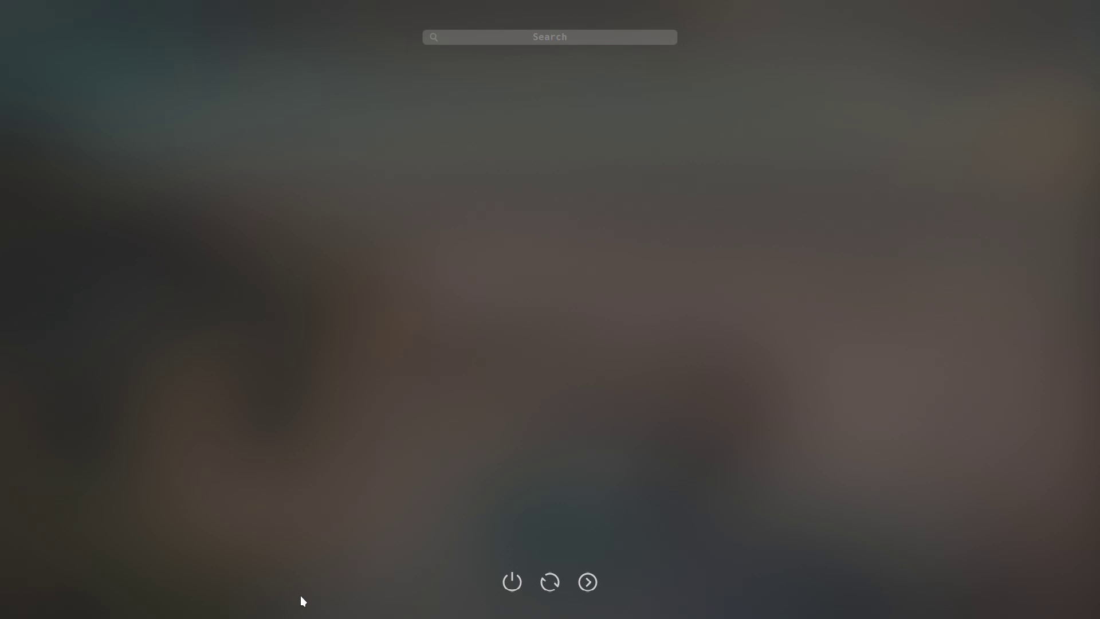
{"action": "left_click", "coordinate": [684, 265]}
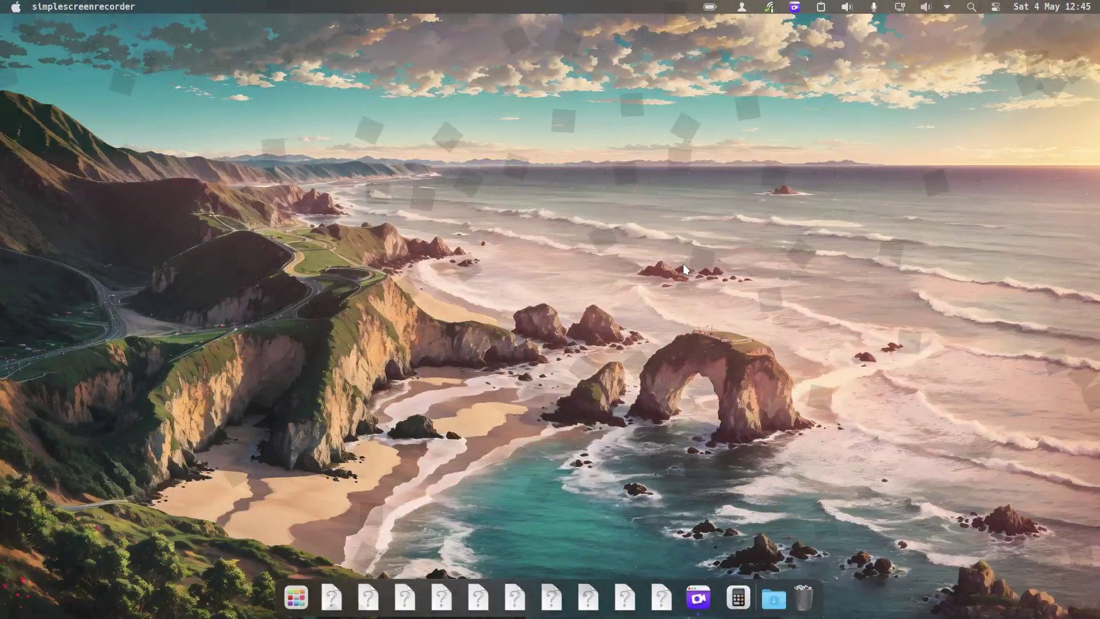